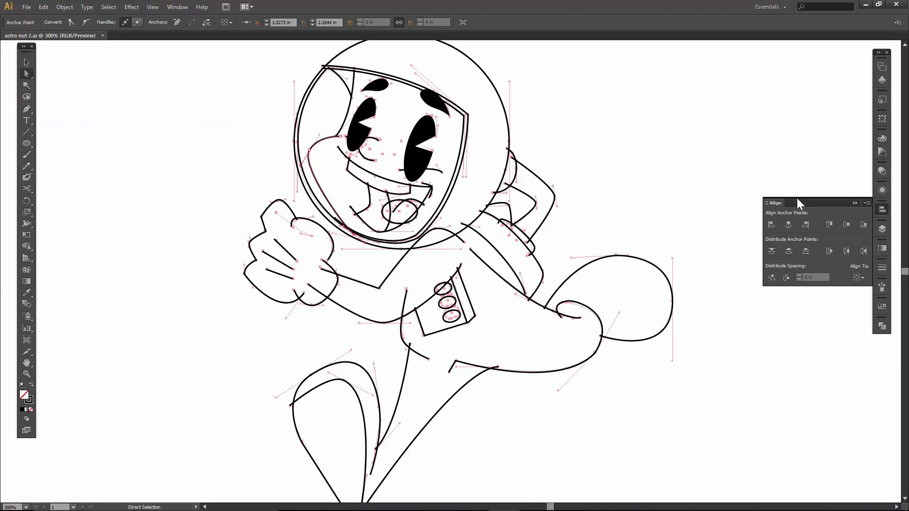
# - Load the User Defined Cartoon Brushes library and collapse the default Brushes panel
pyautogui.click(883, 288)
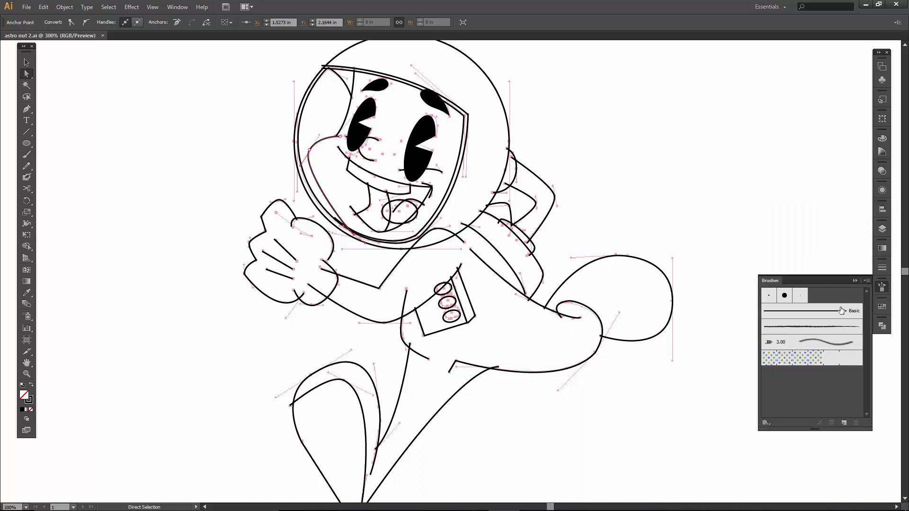
pyautogui.click(763, 420)
pyautogui.moveTo(792, 391)
pyautogui.click(714, 391)
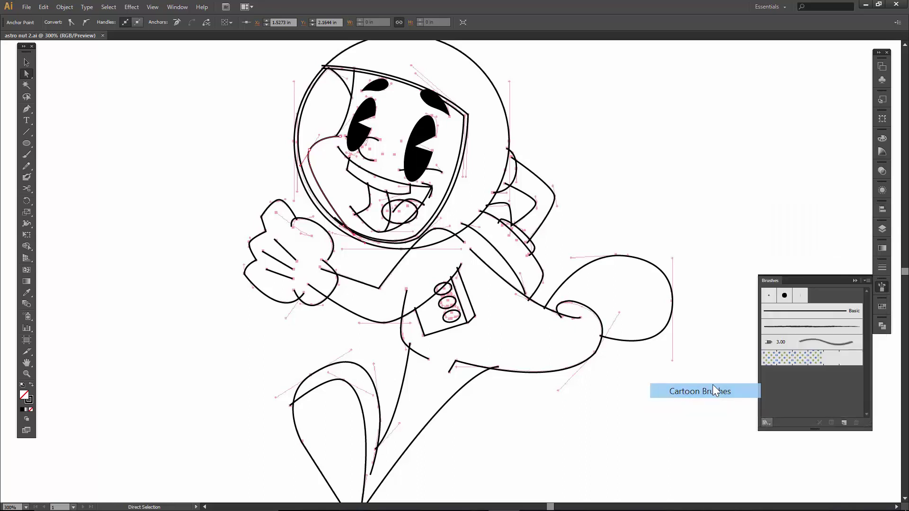
pyautogui.click(854, 280)
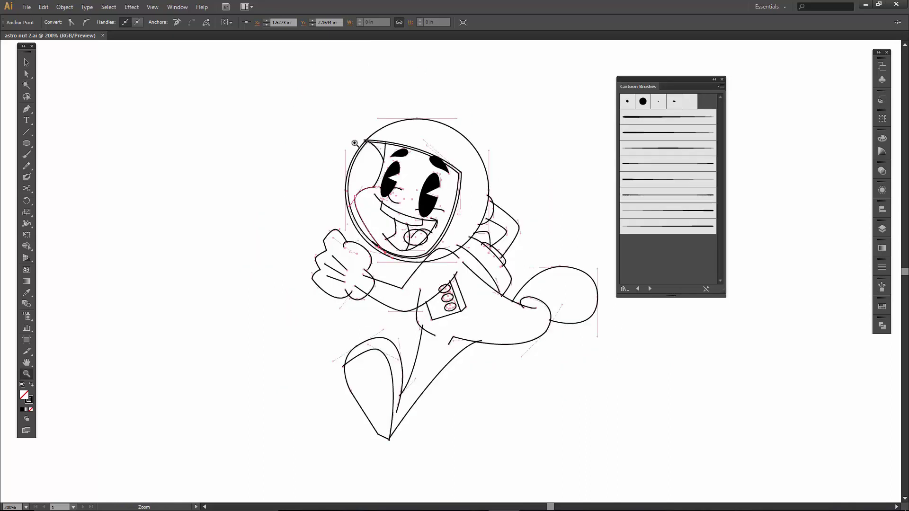
# - Raise the helmet circle and inner visor path strokes to 3 pt
pyautogui.press('v')
pyautogui.click(399, 122)
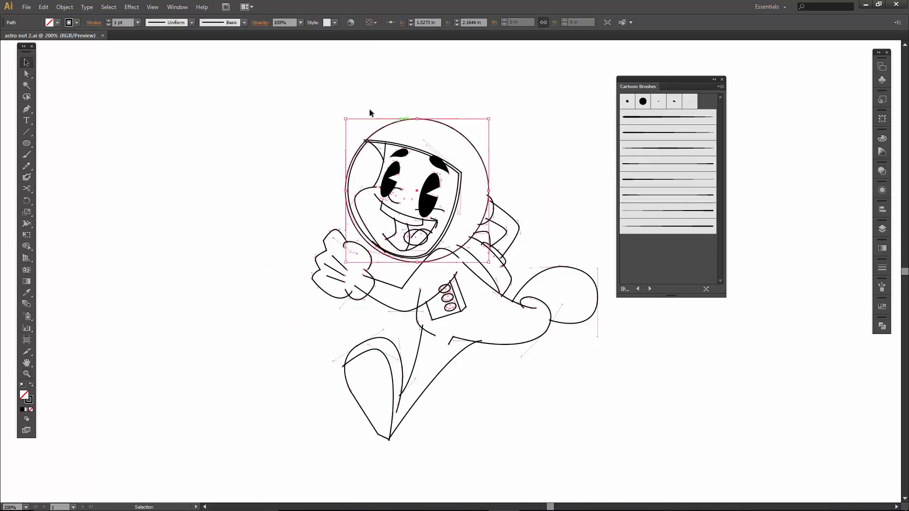
pyautogui.click(109, 21)
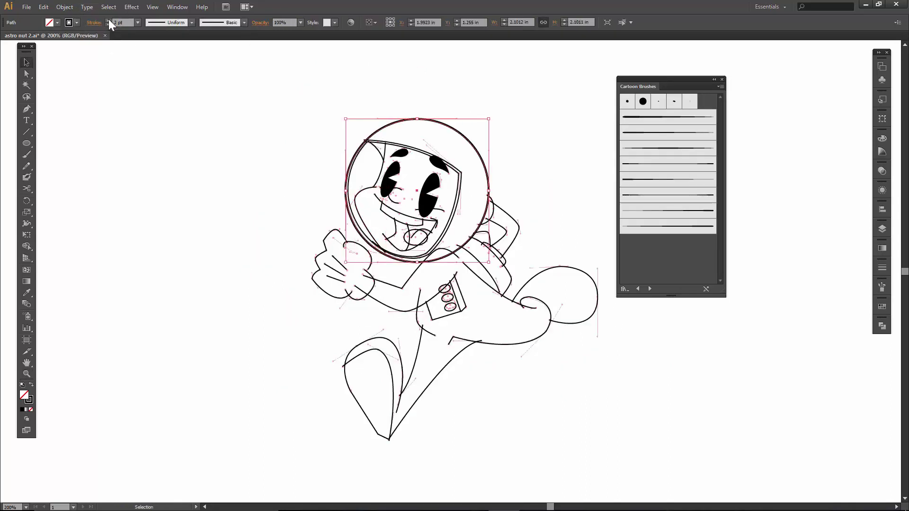
pyautogui.click(108, 20)
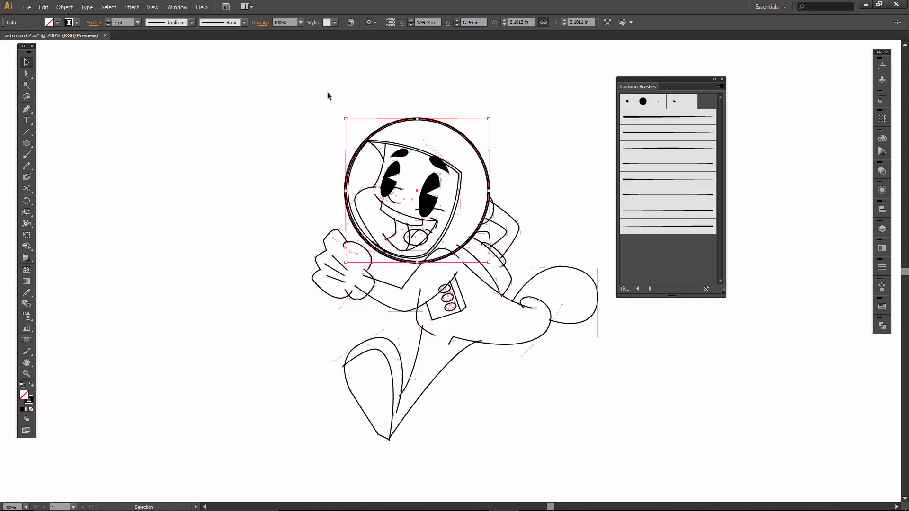
pyautogui.click(461, 168)
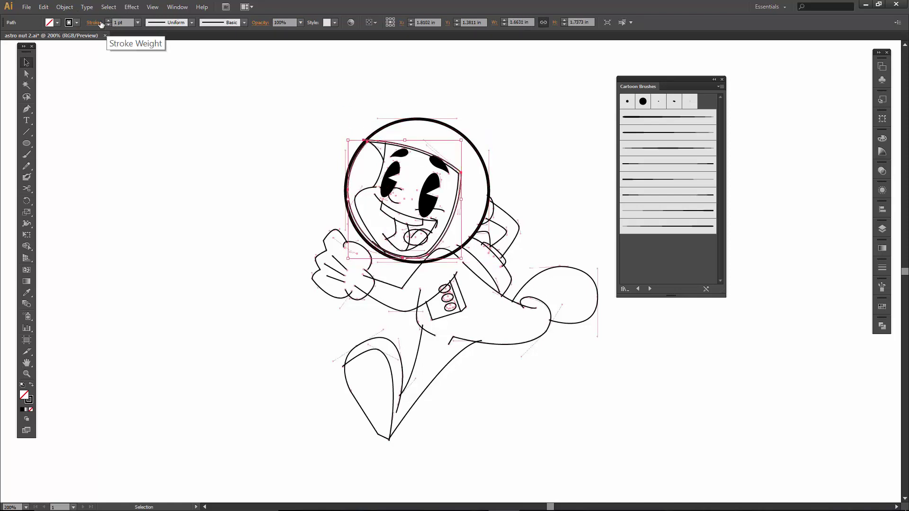
pyautogui.click(109, 20)
pyautogui.click(109, 20)
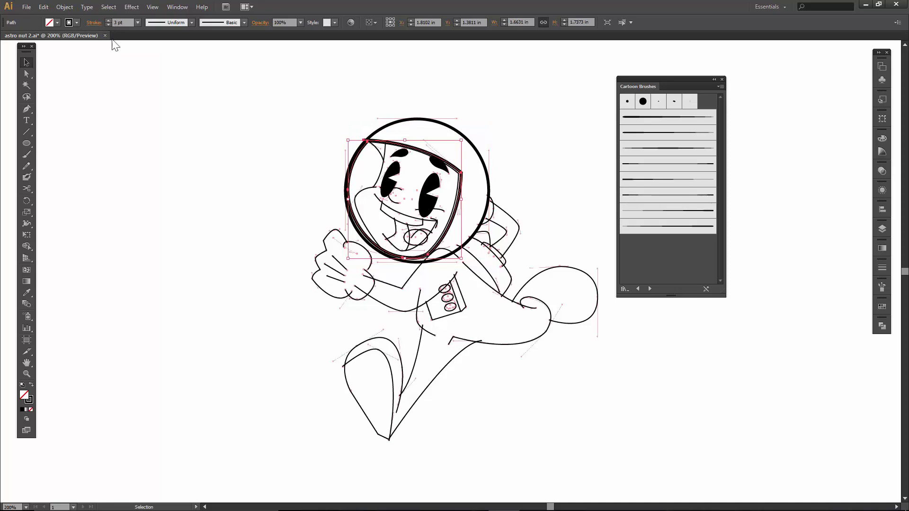
pyautogui.click(161, 172)
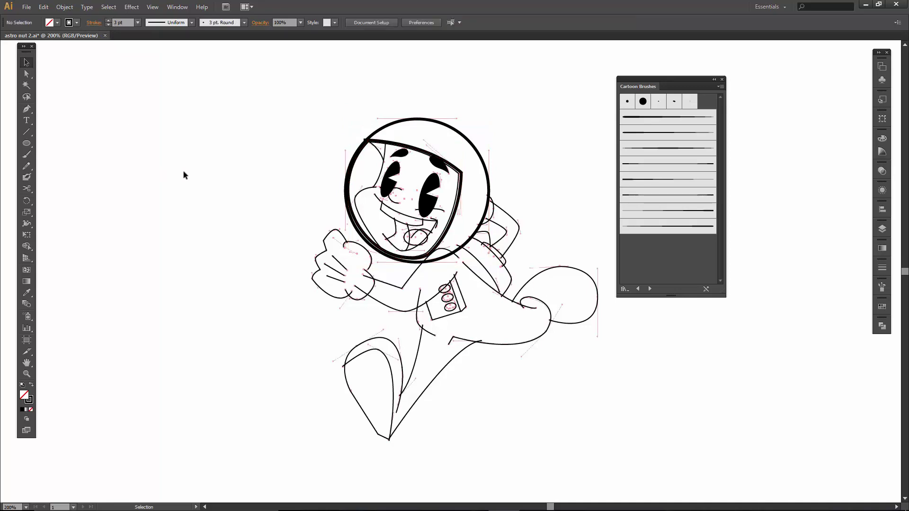
# - Give the small path beside the helmet a cartoon brush at 2 pt
pyautogui.click(494, 215)
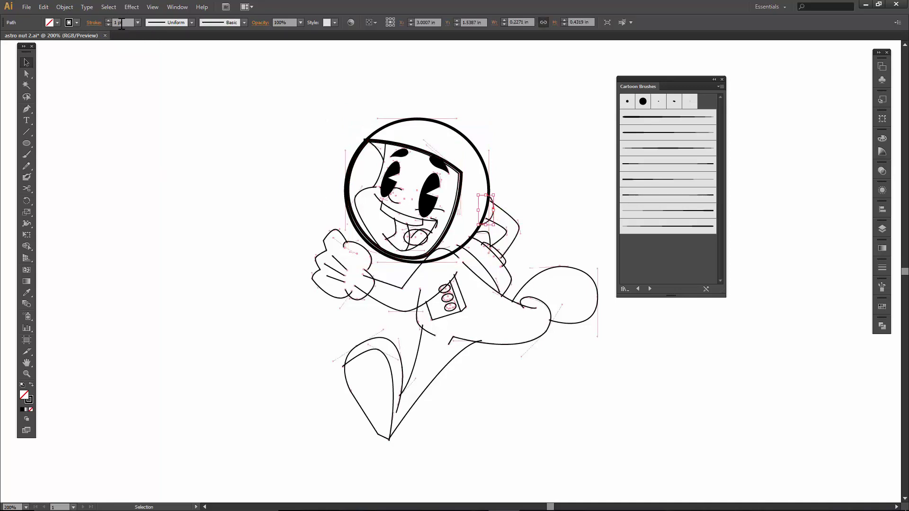
pyautogui.click(107, 20)
pyautogui.click(539, 153)
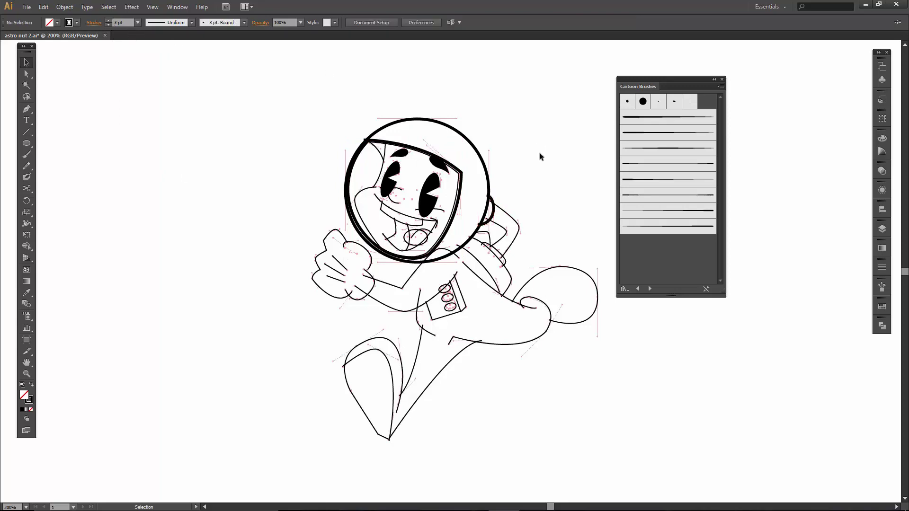
pyautogui.click(508, 216)
pyautogui.click(641, 165)
pyautogui.click(108, 20)
pyautogui.click(236, 204)
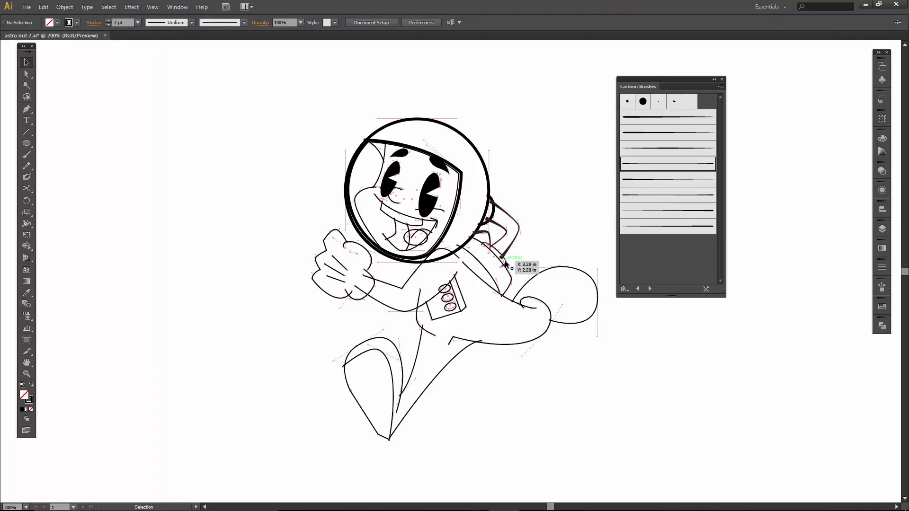
# - Apply the art brush to the strap path beside the helmet at 3 pt
pyautogui.click(503, 260)
pyautogui.click(650, 166)
pyautogui.click(109, 20)
pyautogui.click(108, 20)
pyautogui.click(139, 153)
pyautogui.click(502, 279)
# - Zoom in on the helmet and give the arm path Art Brush 4 at 3 pt
pyautogui.press('z')
pyautogui.moveTo(280, 106); pyautogui.dragTo(605, 450)
pyautogui.moveTo(540, 357); pyautogui.dragTo(507, 336)
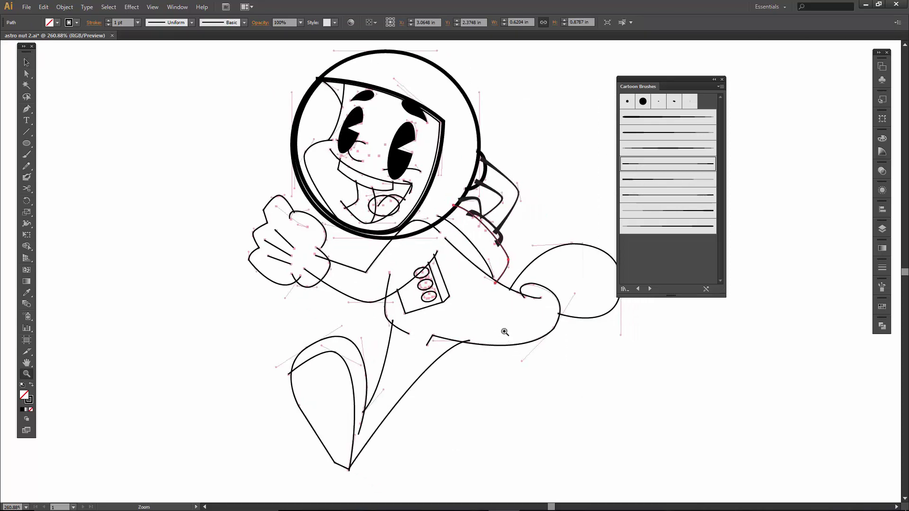
pyautogui.click(641, 169)
pyautogui.click(108, 21)
pyautogui.click(108, 21)
# - Give the thin strap path a cartoon brush at 4 pt stroke weight
pyautogui.press('v')
pyautogui.click(460, 229)
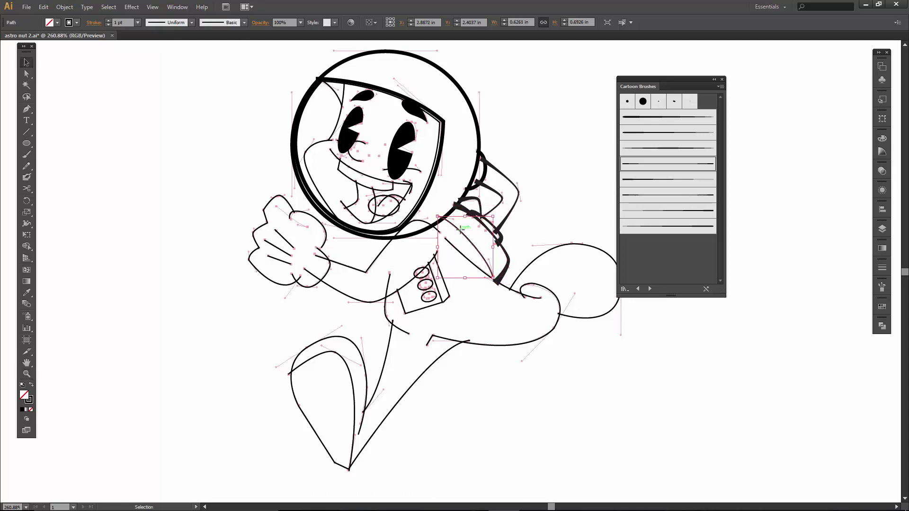
pyautogui.click(658, 165)
pyautogui.click(108, 20)
pyautogui.click(108, 21)
pyautogui.click(108, 21)
# - Drag the strap's anchor points to pull its lower end into a V
pyautogui.press('a')
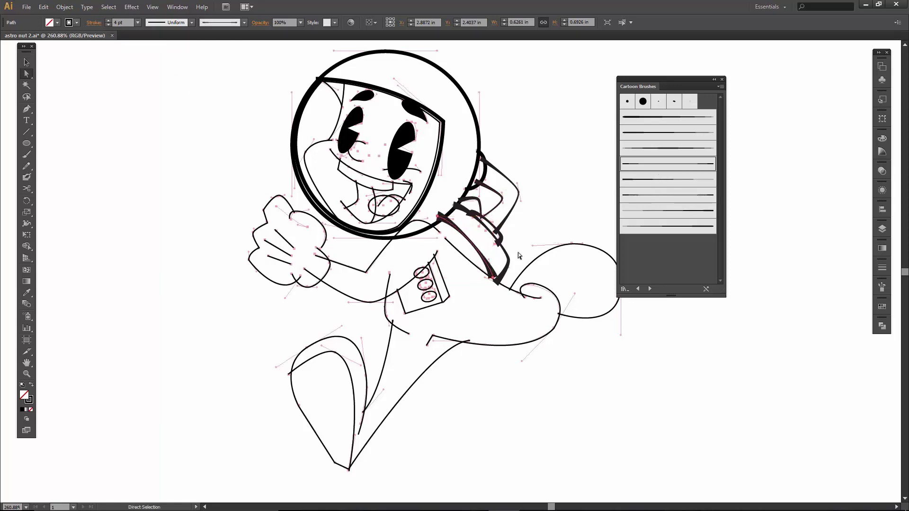
pyautogui.moveTo(493, 278); pyautogui.dragTo(498, 286)
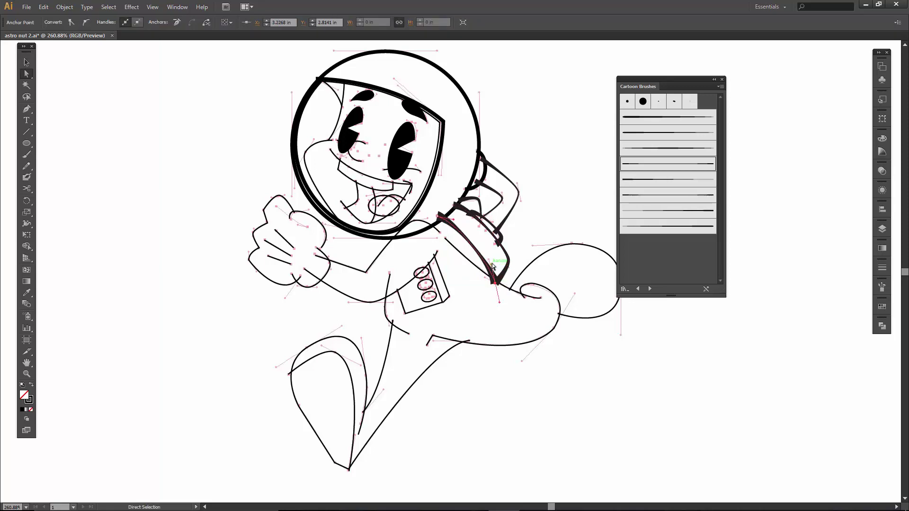
pyautogui.click(521, 244)
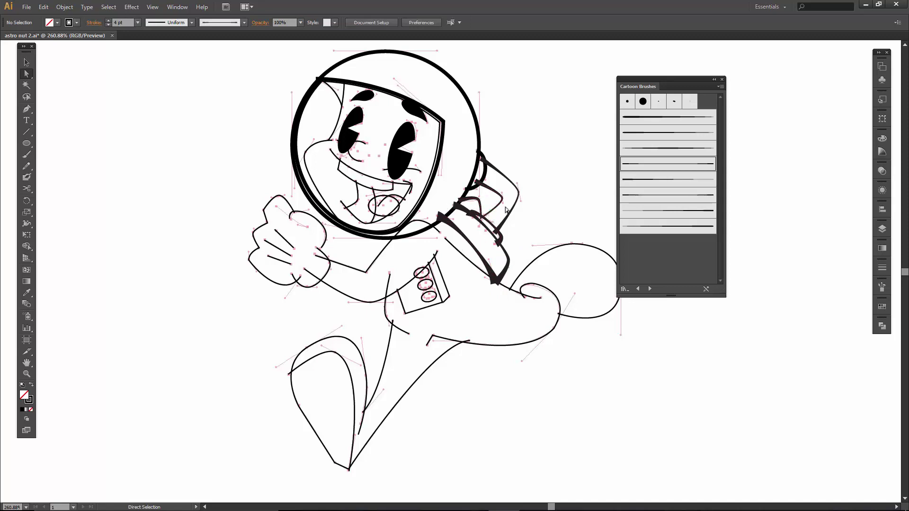
pyautogui.click(479, 191)
pyautogui.moveTo(479, 190)
pyautogui.mouseDown()
pyautogui.moveTo(481, 208)
pyautogui.moveTo(479, 194)
pyautogui.mouseUp()
pyautogui.click(410, 174)
pyautogui.press('v')
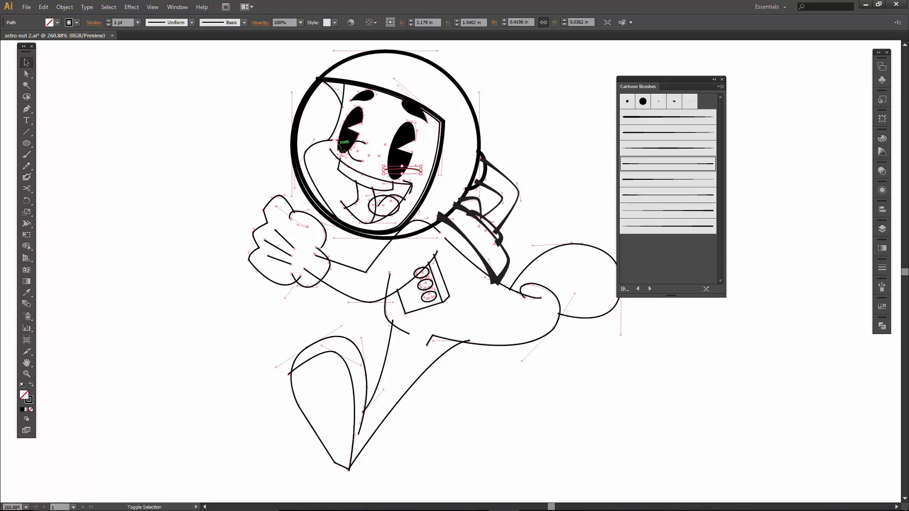
# - Apply the third cartoon brush to both cheek paths and the seventh to the face path
pyautogui.keyDown('shift'); pyautogui.click(365, 143); pyautogui.keyUp('shift')
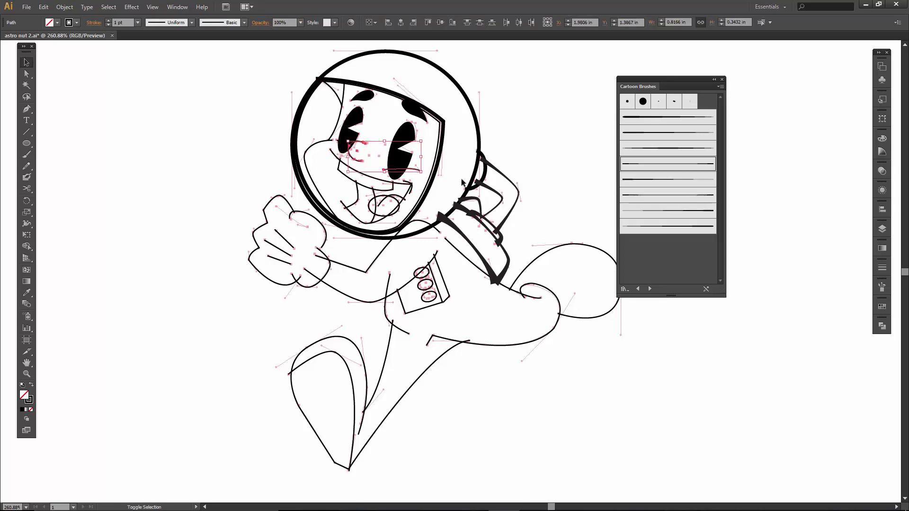
pyautogui.keyDown('shift'); pyautogui.click(338, 147); pyautogui.keyUp('shift')
pyautogui.click(642, 151)
pyautogui.click(374, 122)
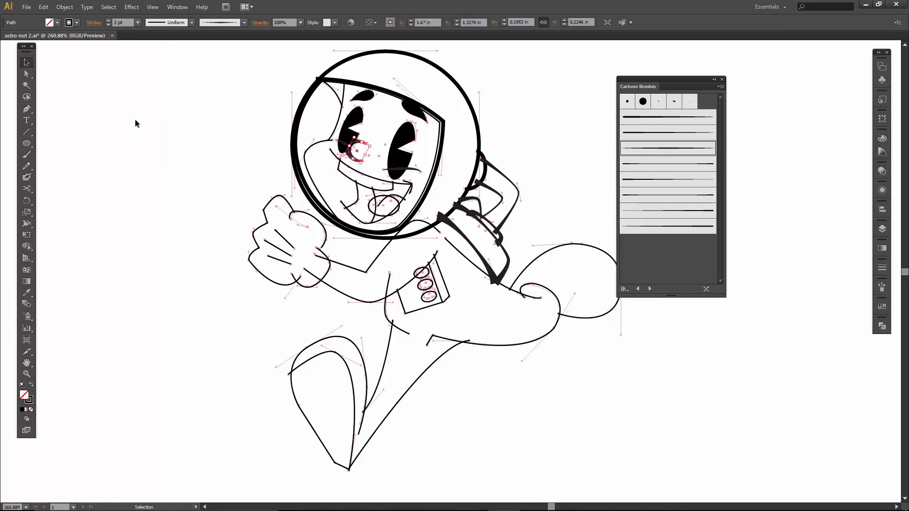
pyautogui.click(373, 175)
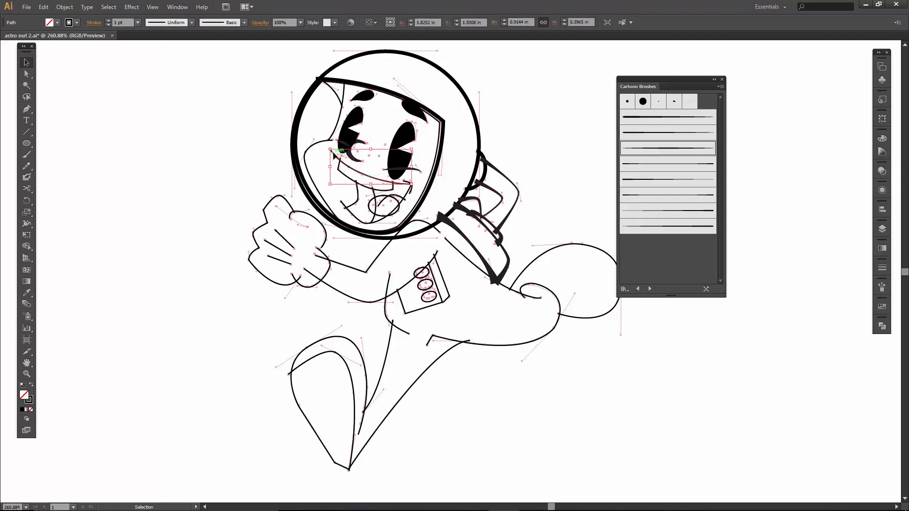
pyautogui.click(653, 185)
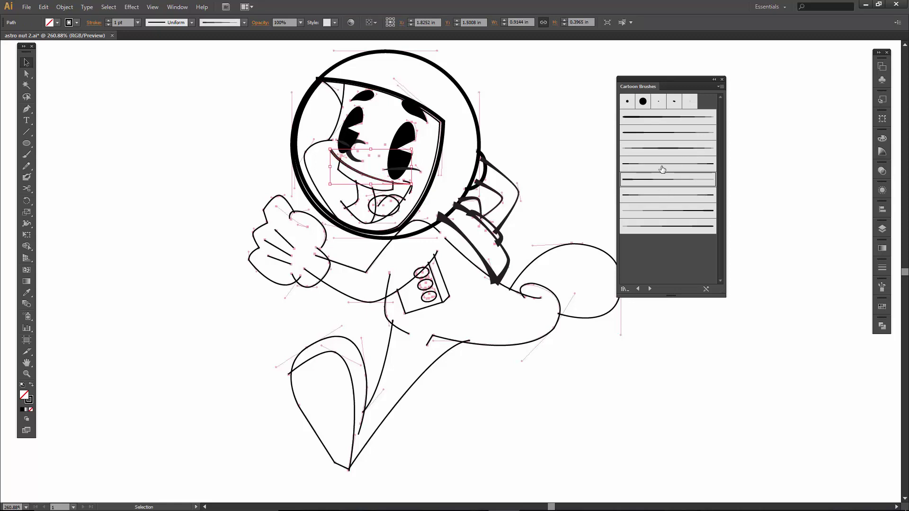
pyautogui.click(666, 210)
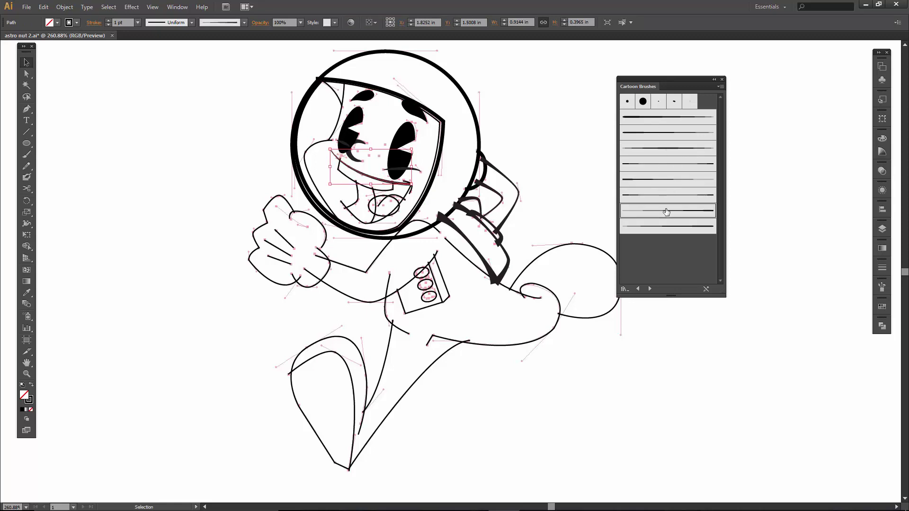
pyautogui.click(149, 154)
# - Brush the mouth paths with the seventh and fourth cartoon brushes at 2 pt
pyautogui.click(356, 223)
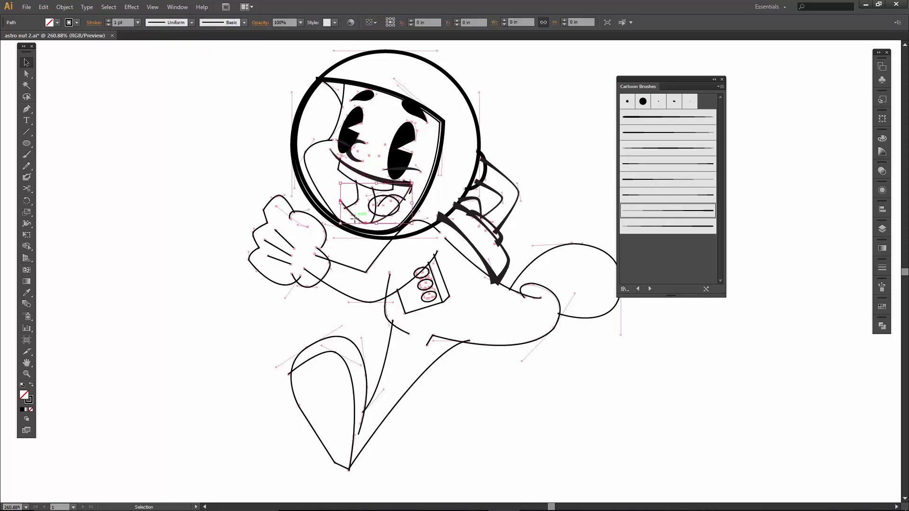
pyautogui.click(647, 211)
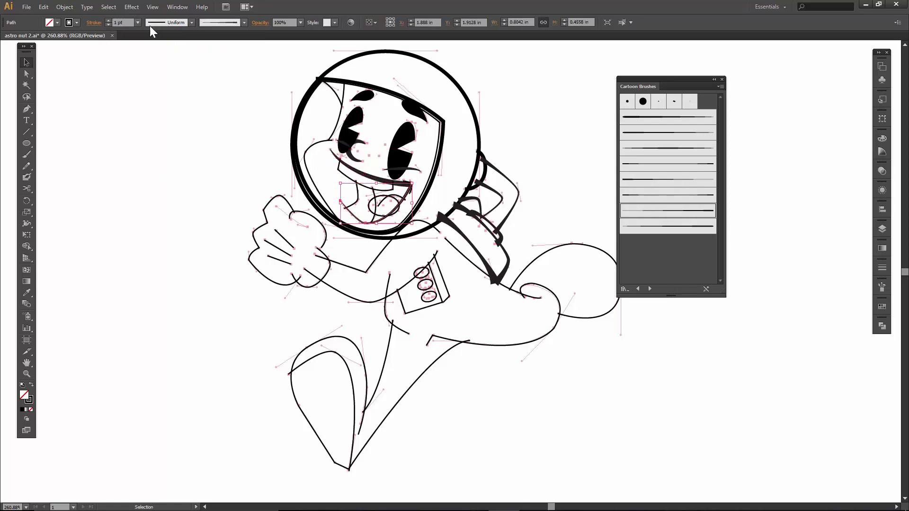
pyautogui.click(357, 200)
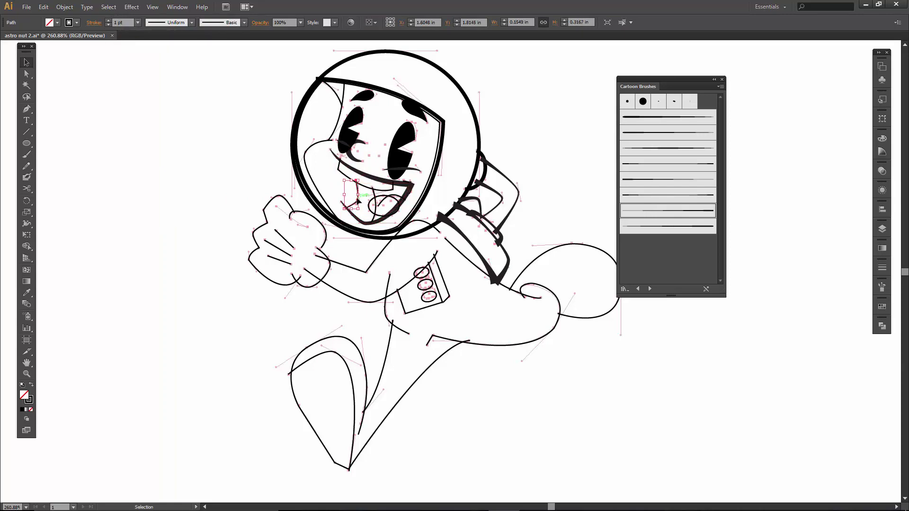
pyautogui.keyDown('shift'); pyautogui.click(373, 217); pyautogui.keyUp('shift')
pyautogui.click(623, 166)
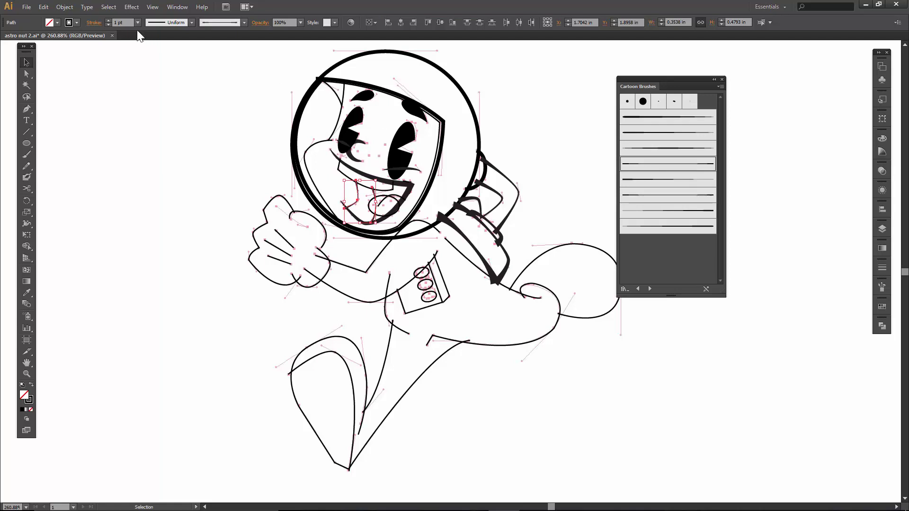
pyautogui.click(108, 20)
# - Give the smile path the fourth art brush at 2 pt
pyautogui.click(144, 137)
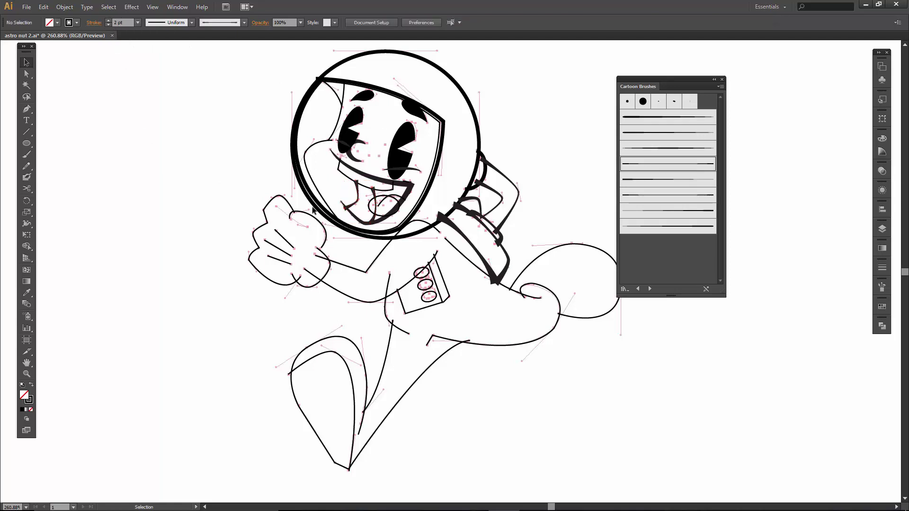
pyautogui.click(352, 175)
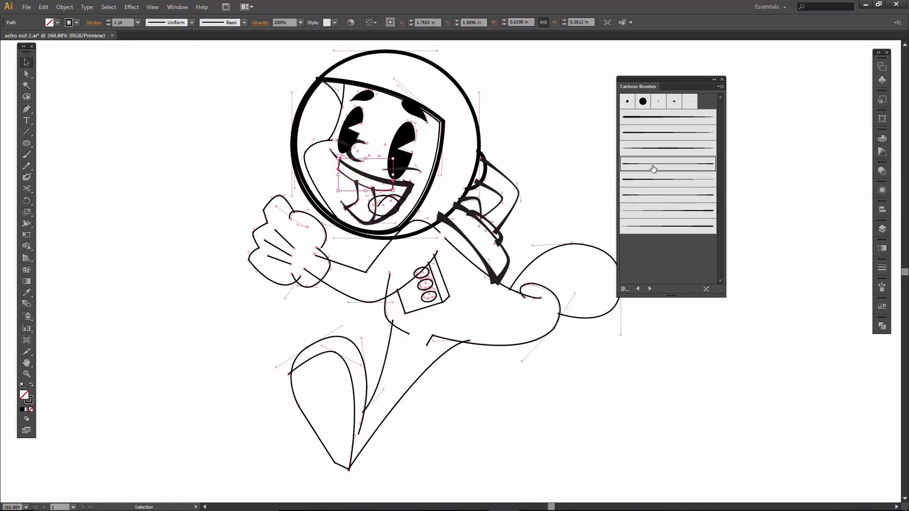
pyautogui.click(653, 169)
pyautogui.click(108, 20)
pyautogui.click(140, 139)
# - Apply a cartoon brush at 2 pt to the cheek line and zoom into the face
pyautogui.click(320, 143)
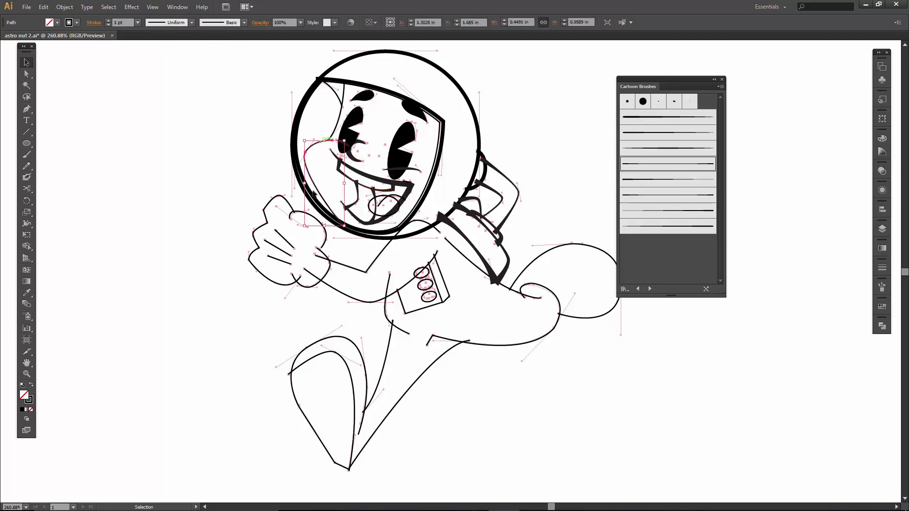
pyautogui.click(651, 179)
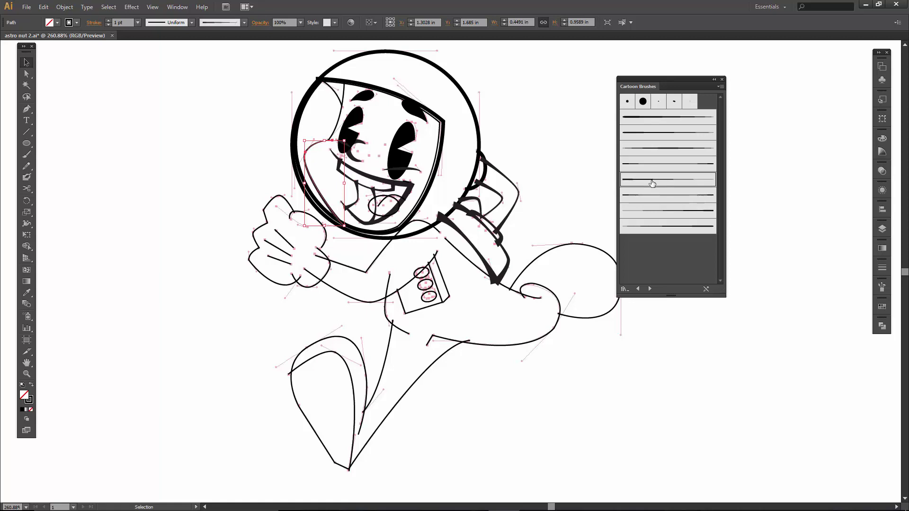
pyautogui.click(109, 20)
pyautogui.click(163, 132)
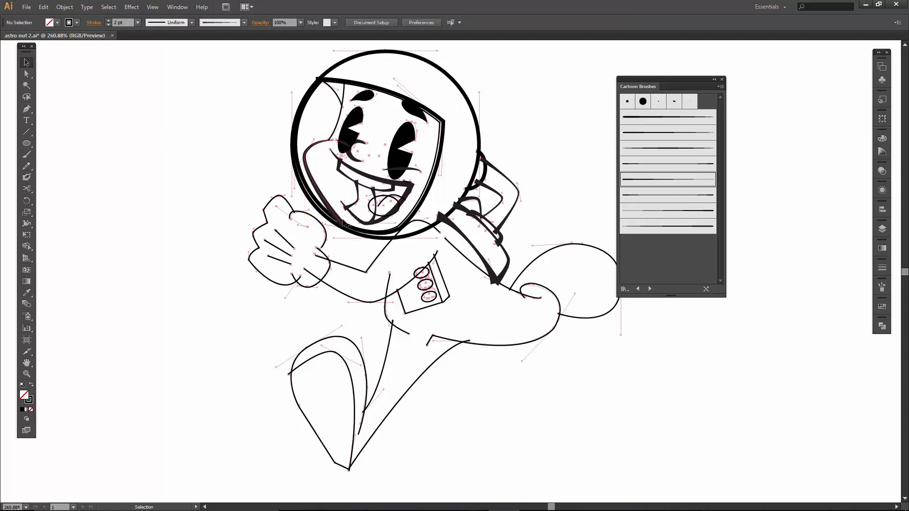
pyautogui.press('z')
pyautogui.moveTo(271, 63); pyautogui.dragTo(497, 291)
pyautogui.press('v')
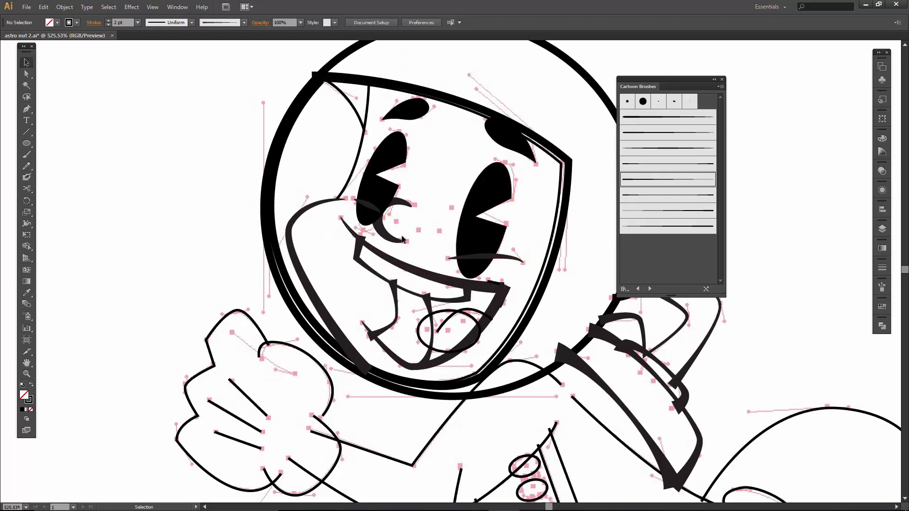
# - Give the visor curve a cartoon brush at 3 pt and pull its bottom end down-left
pyautogui.click(362, 219)
pyautogui.click(361, 199)
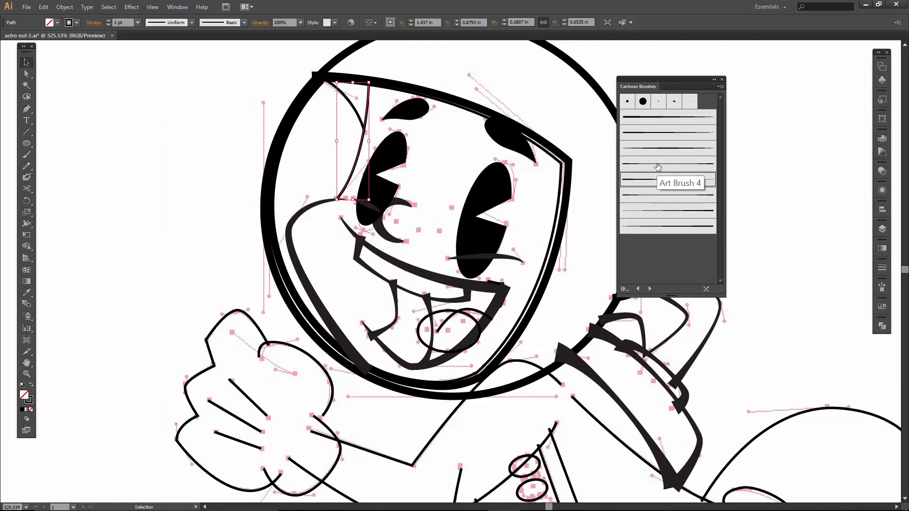
pyautogui.click(658, 166)
pyautogui.click(108, 21)
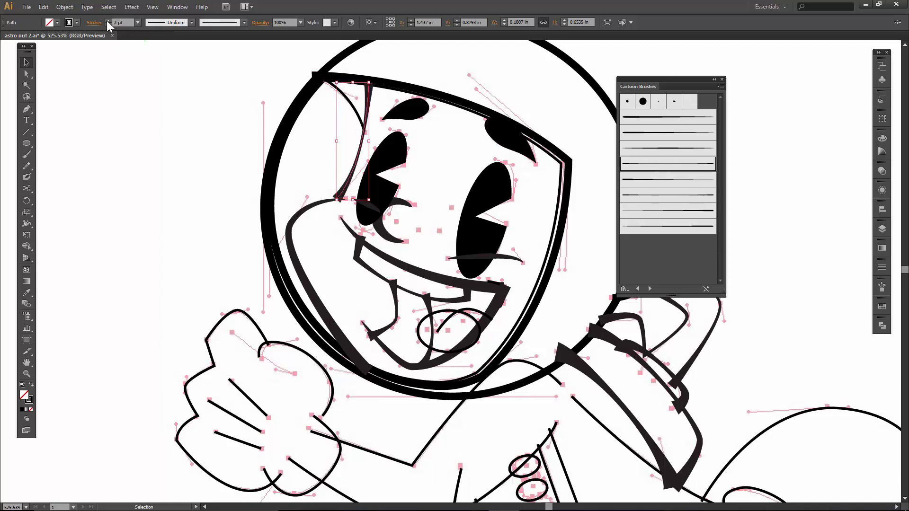
pyautogui.click(108, 21)
pyautogui.press('a')
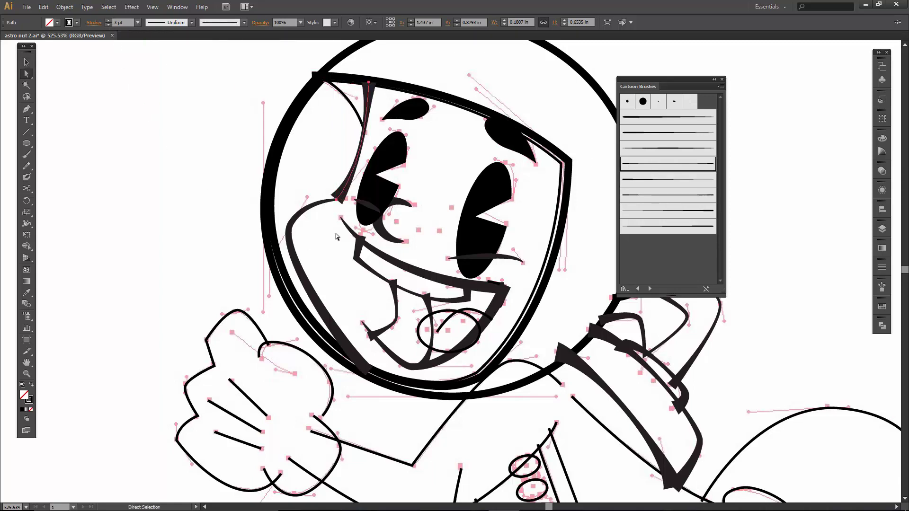
pyautogui.click(340, 201)
pyautogui.moveTo(340, 200); pyautogui.dragTo(333, 208)
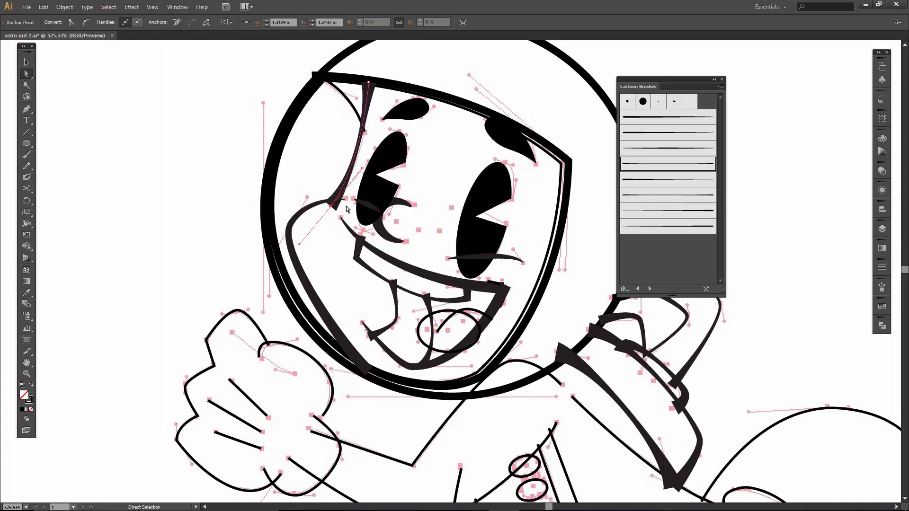
pyautogui.click(346, 209)
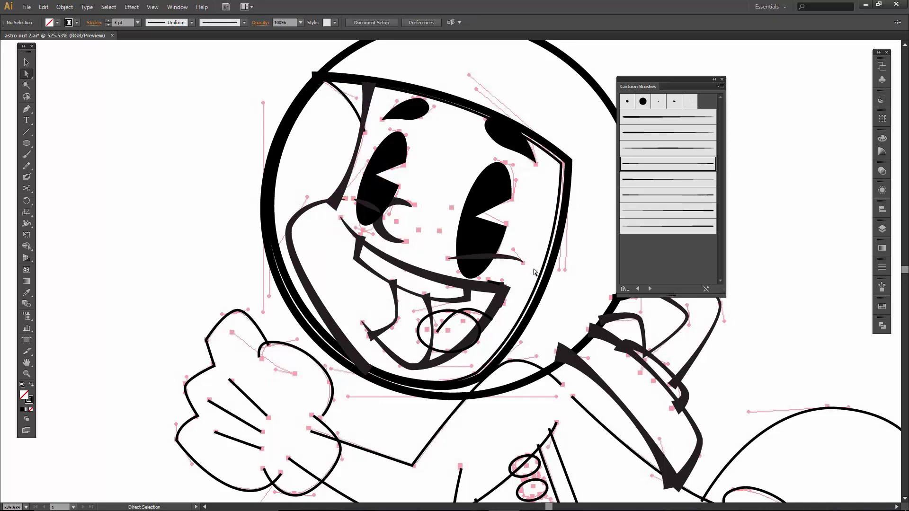
# - Switch the mouth line to a different cartoon brush and zoom into the mouth corner
pyautogui.click(491, 282)
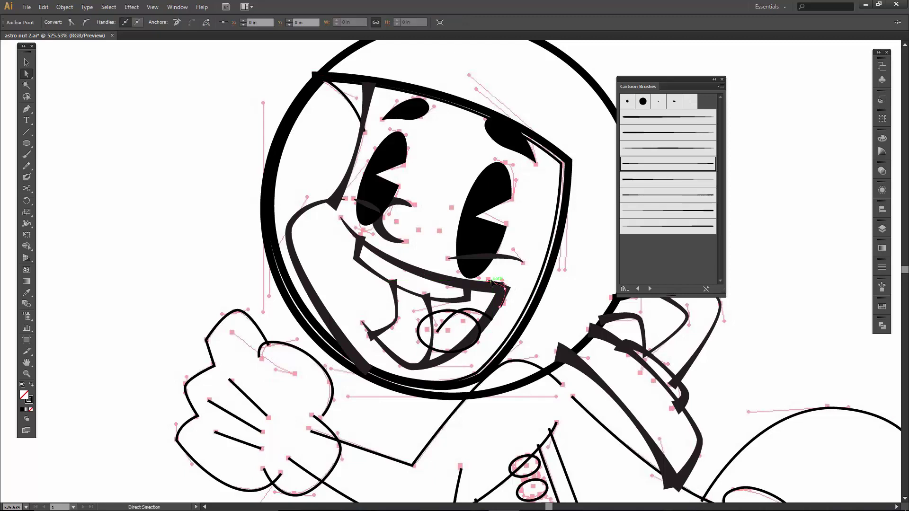
pyautogui.click(663, 149)
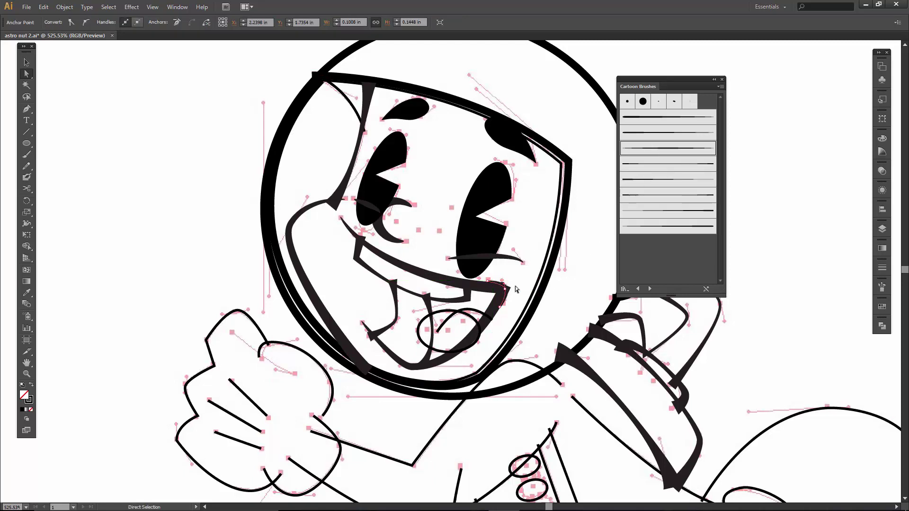
pyautogui.press('z')
pyautogui.moveTo(468, 256); pyautogui.dragTo(563, 344)
# - Move the mouth corner's anchors to sharpen its curled tip into a point
pyautogui.press('a')
pyautogui.click(406, 194)
pyautogui.moveTo(407, 194); pyautogui.dragTo(414, 182)
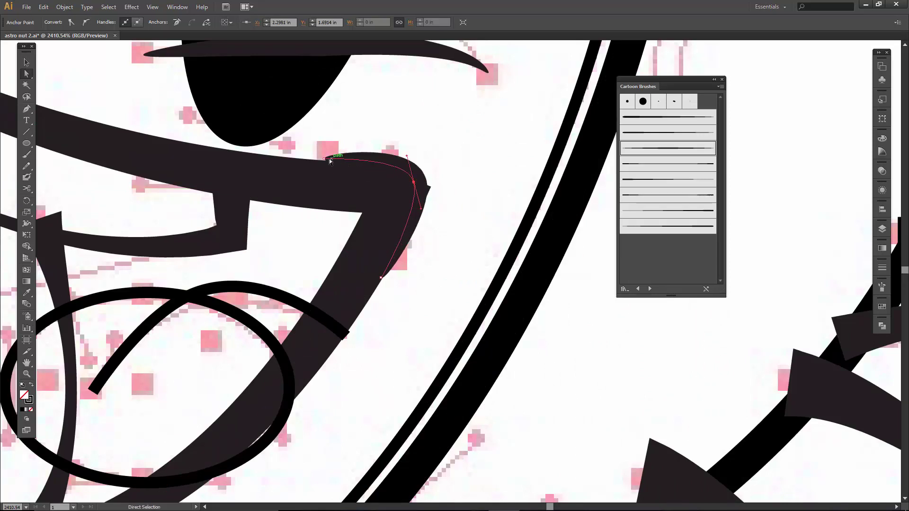
pyautogui.moveTo(325, 158); pyautogui.dragTo(327, 142)
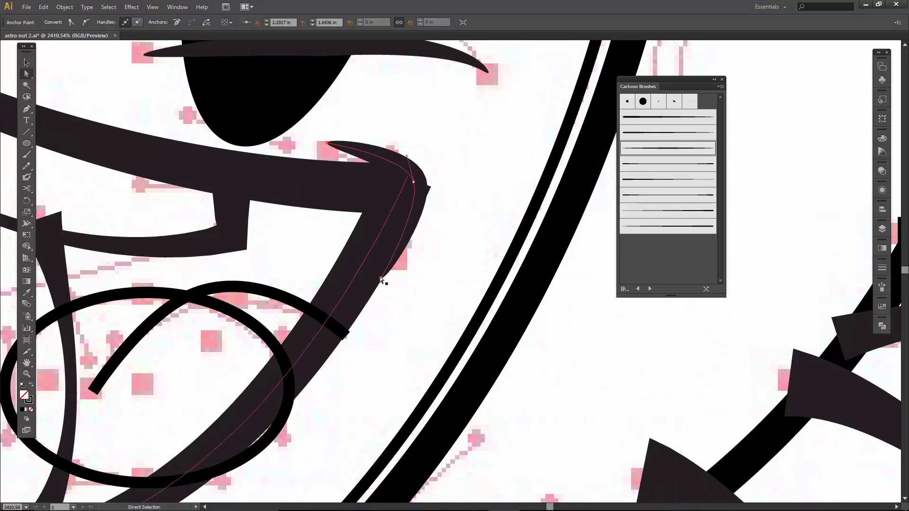
pyautogui.moveTo(381, 278); pyautogui.dragTo(396, 283)
pyautogui.click(414, 182)
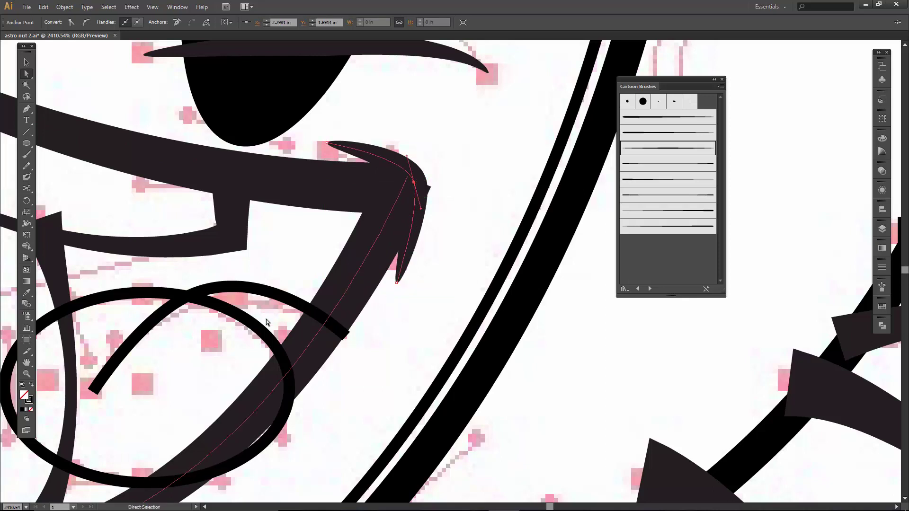
pyautogui.moveTo(255, 303); pyautogui.dragTo(445, 210)
# - Give the curve inside the oval a tapered cartoon brush
pyautogui.hotkey('ctrl', 'shift', 'a')
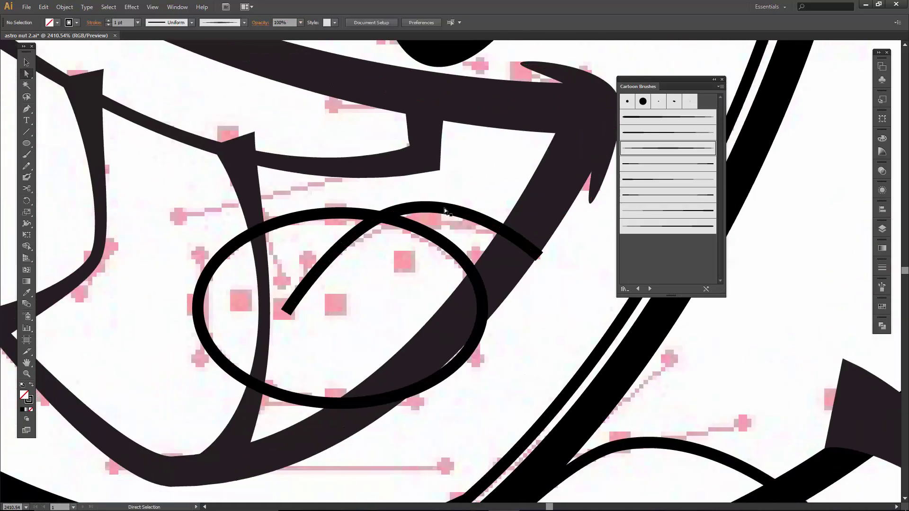
pyautogui.click(445, 210)
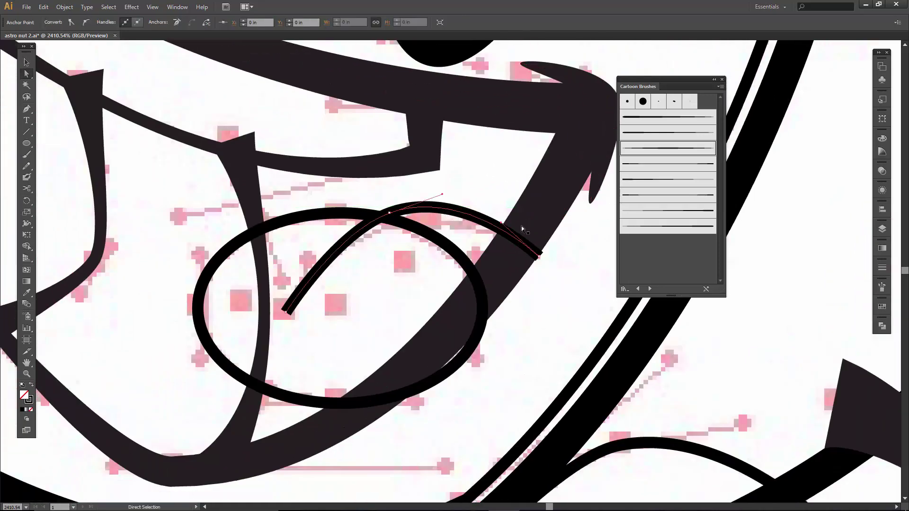
pyautogui.click(651, 179)
pyautogui.click(652, 212)
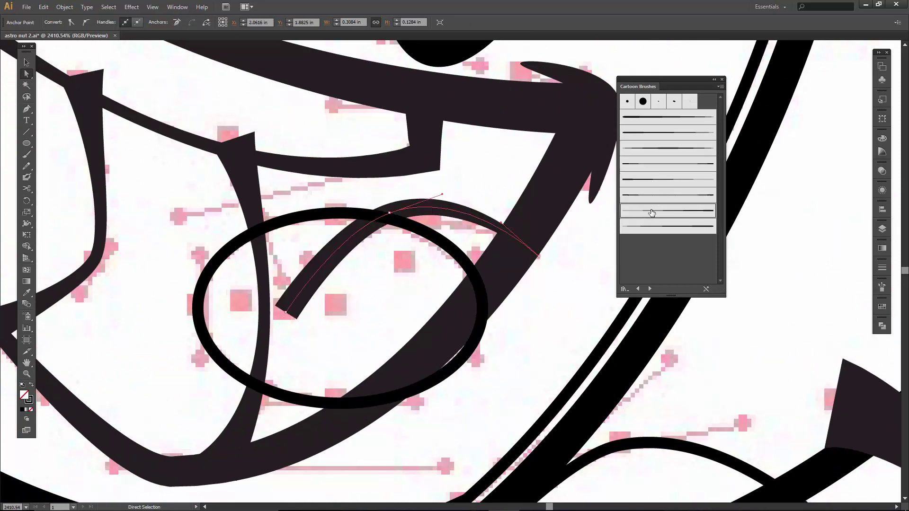
# - Cut the oval at its top and bottom with Scissors and delete the right piece
pyautogui.click(316, 214)
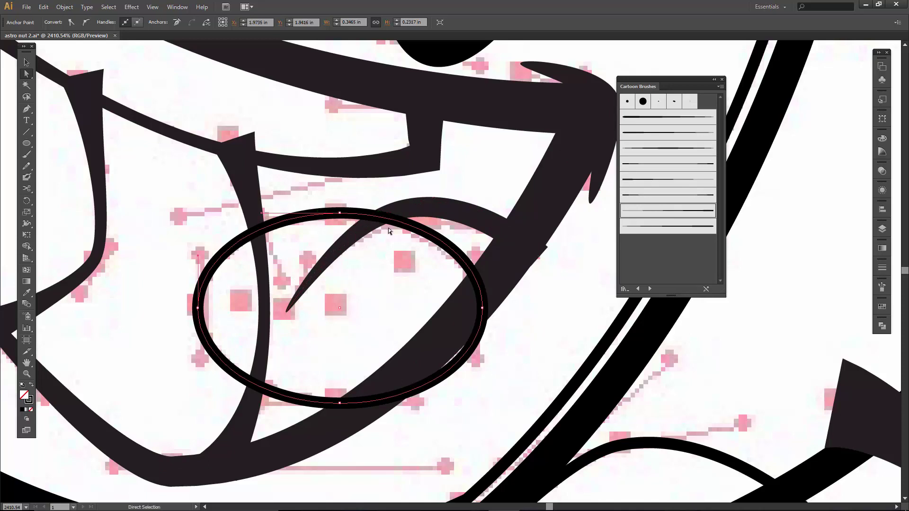
pyautogui.press('c')
pyautogui.click(384, 218)
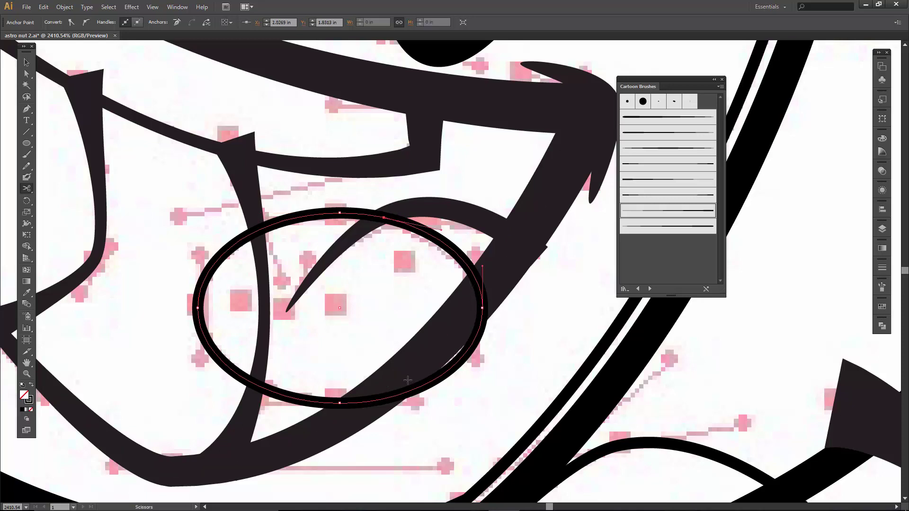
pyautogui.click(358, 403)
pyautogui.press('v')
pyautogui.click(441, 400)
pyautogui.click(461, 361)
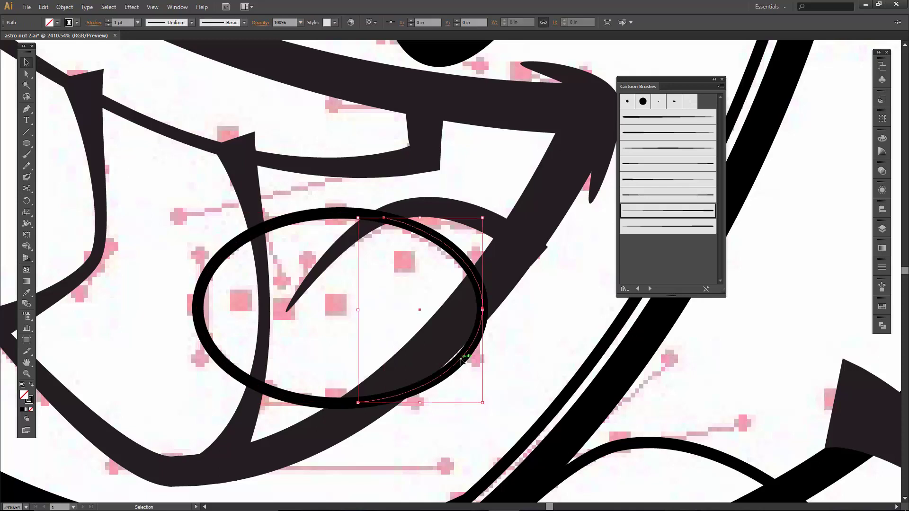
pyautogui.press('Delete')
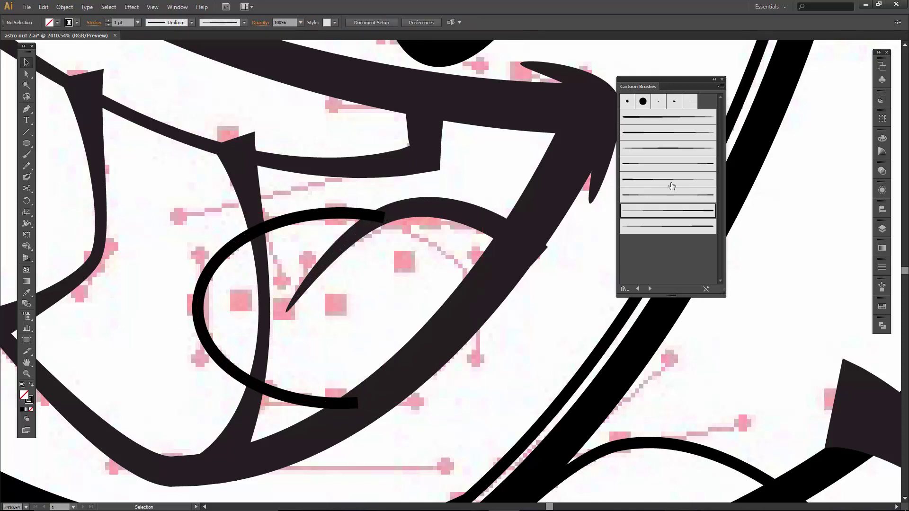
# - Apply a thin tapered brush to the remaining open arc
pyautogui.click(667, 166)
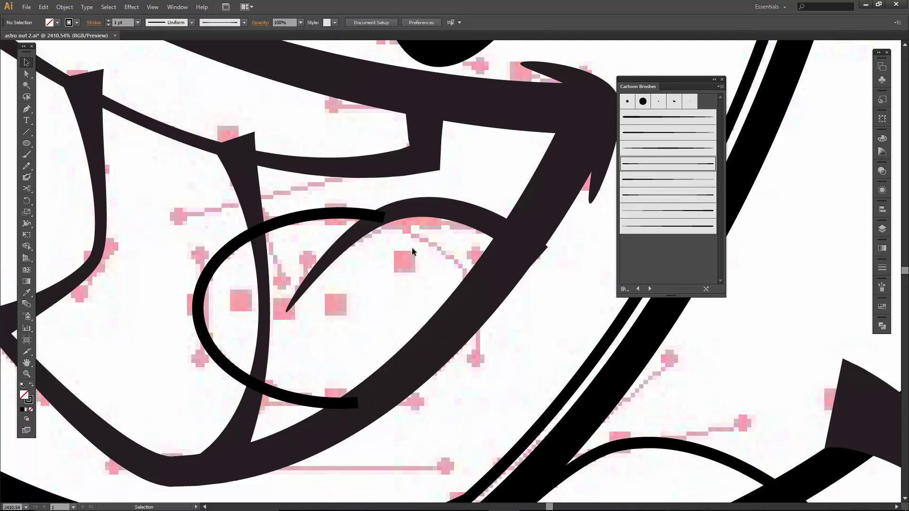
pyautogui.click(338, 219)
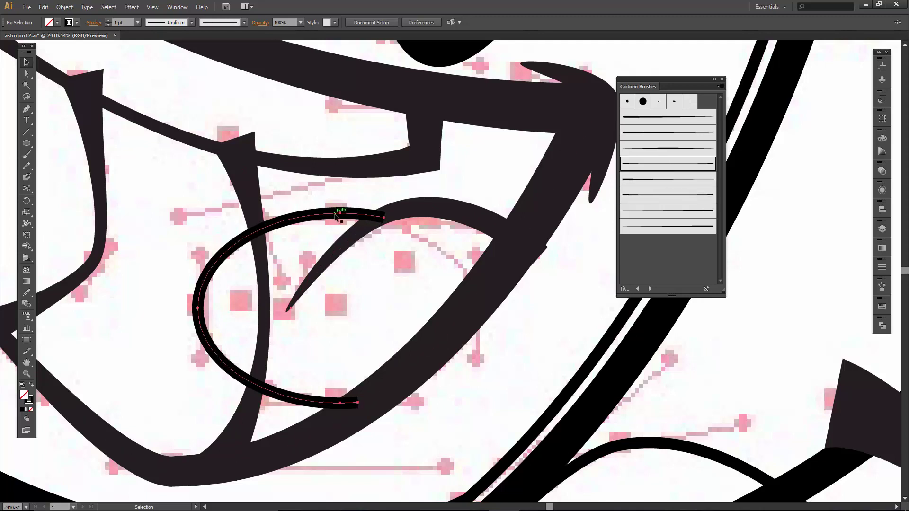
pyautogui.click(652, 169)
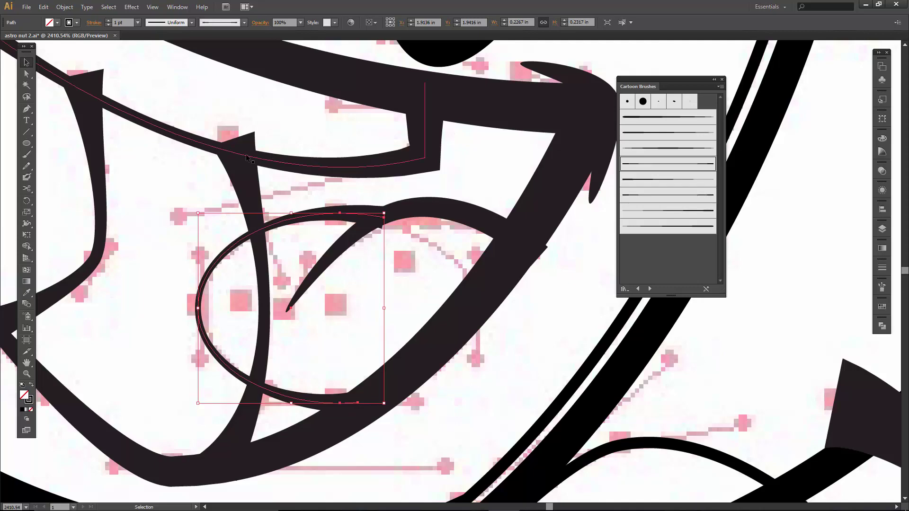
# - Zoom out to the face and lower the top of the inner visor line slightly
pyautogui.moveTo(147, 258); pyautogui.dragTo(231, 211)
pyautogui.hotkey('ctrl', '-')
pyautogui.hotkey('ctrl', '-')
pyautogui.hotkey('ctrl', '-')
pyautogui.hotkey('ctrl', '-')
pyautogui.moveTo(326, 249); pyautogui.dragTo(252, 322)
pyautogui.click(495, 208)
pyautogui.moveTo(360, 53); pyautogui.dragTo(375, 68)
pyautogui.click(561, 144)
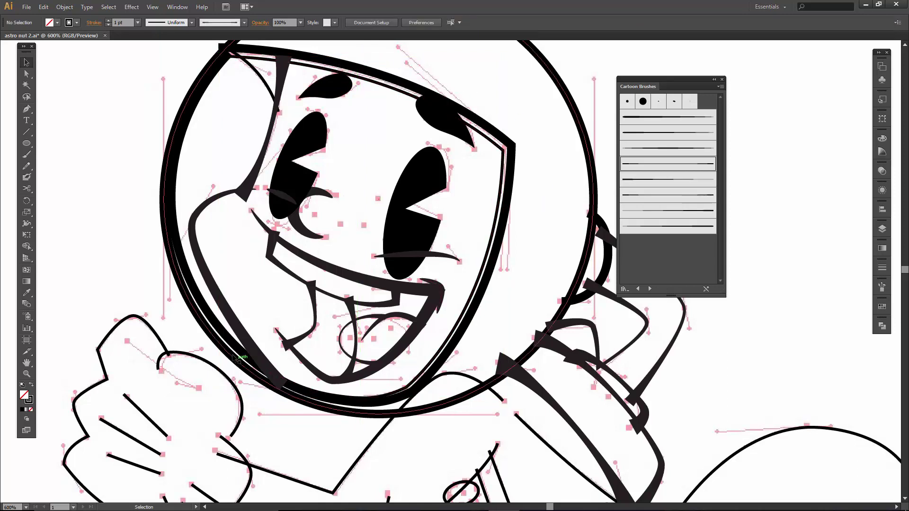
# - Set the visor outline's stroke weight to 2 pt
pyautogui.click(226, 335)
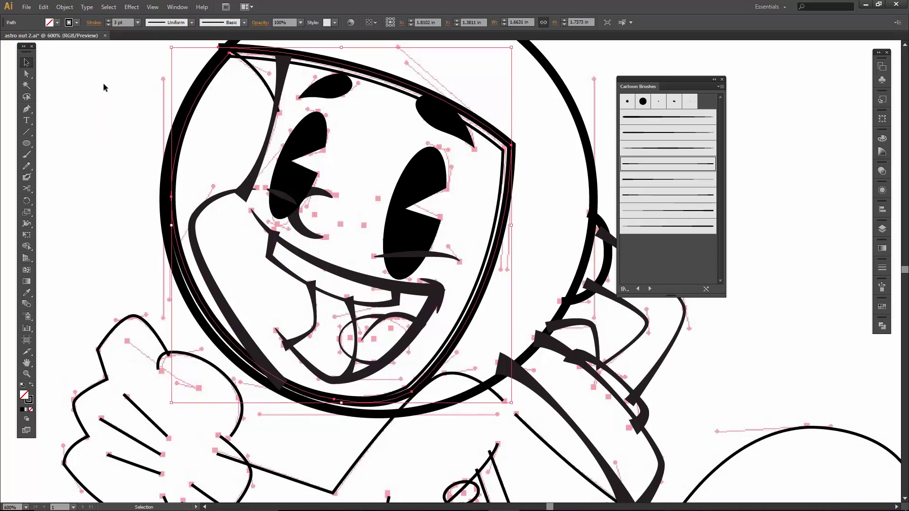
pyautogui.click(109, 25)
pyautogui.click(109, 25)
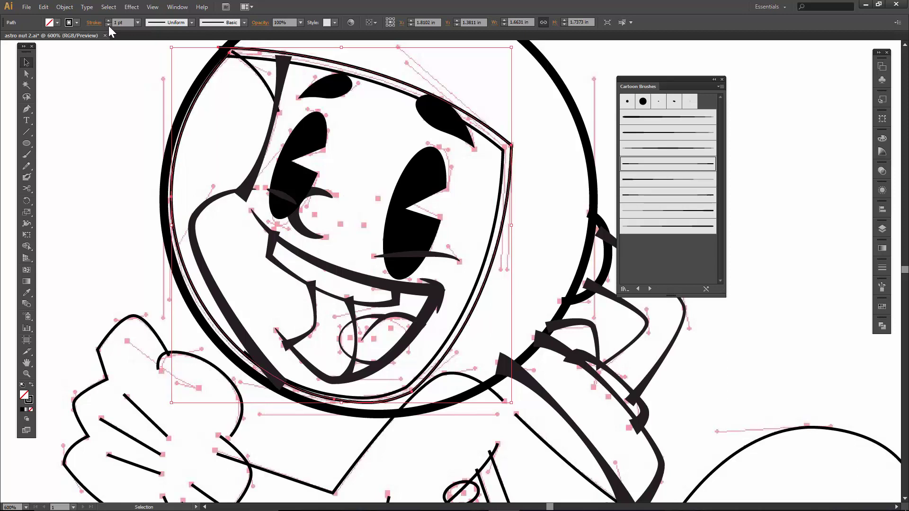
pyautogui.click(109, 20)
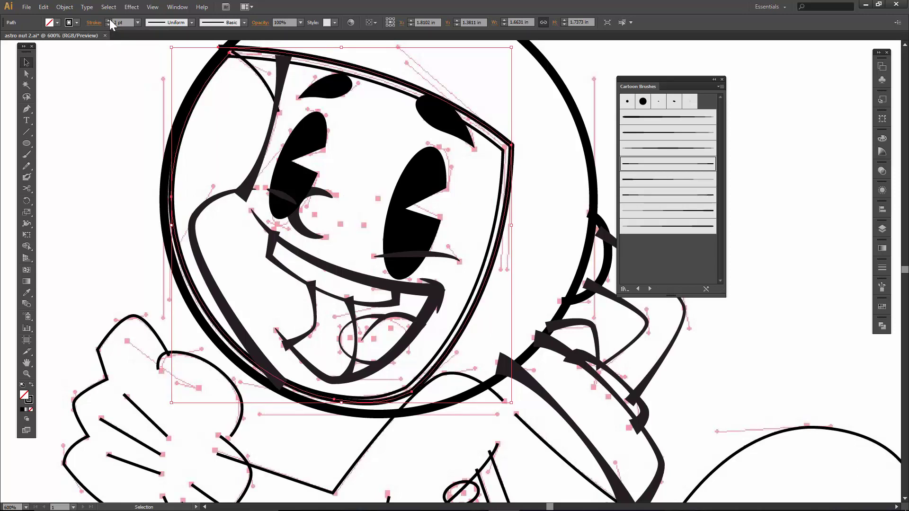
pyautogui.click(113, 91)
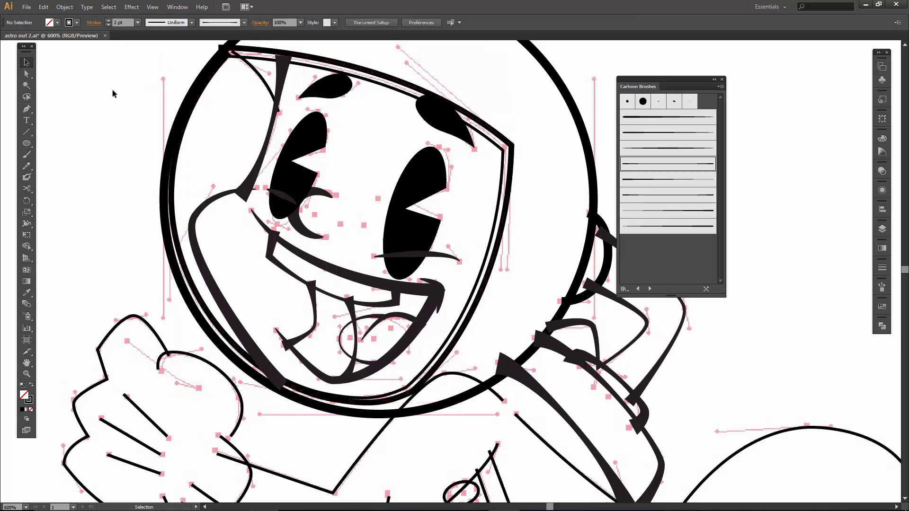
# - Give the thin diagonal line on the body a tapered cartoon brush at 2 pt
pyautogui.moveTo(549, 434); pyautogui.dragTo(396, 211)
pyautogui.click(398, 228)
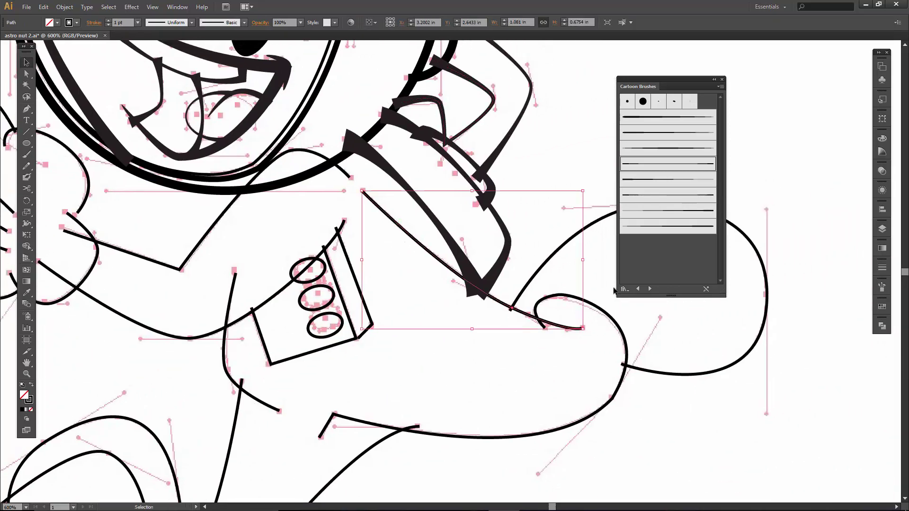
pyautogui.click(656, 154)
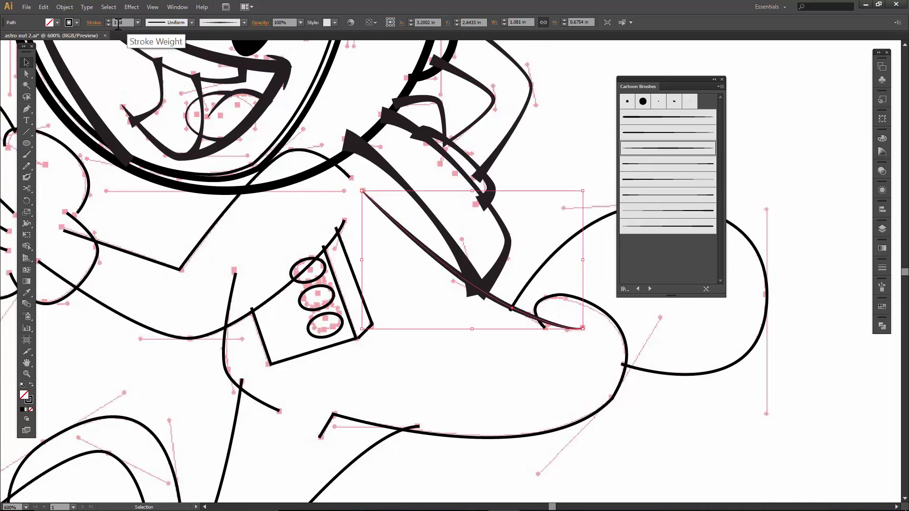
pyautogui.click(108, 20)
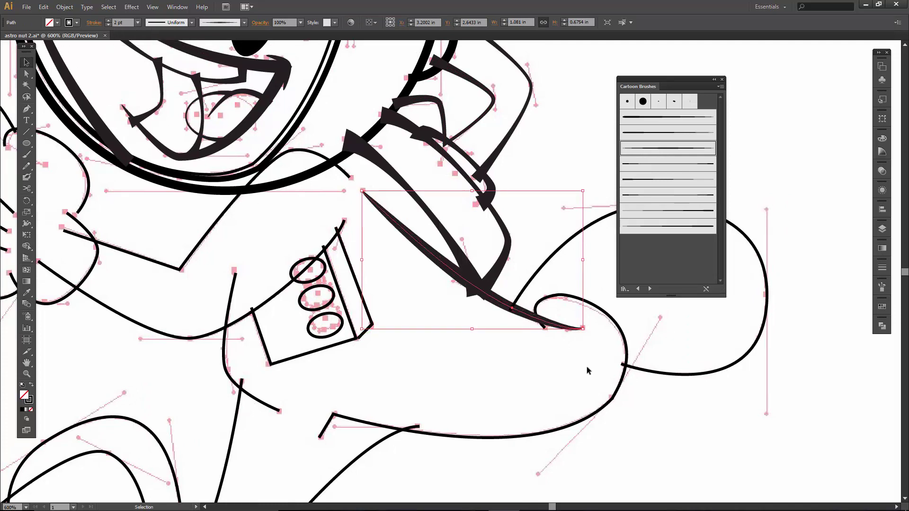
# - Brush the right looping curve at 3 pt and the lower curve at 2 pt
pyautogui.click(669, 375)
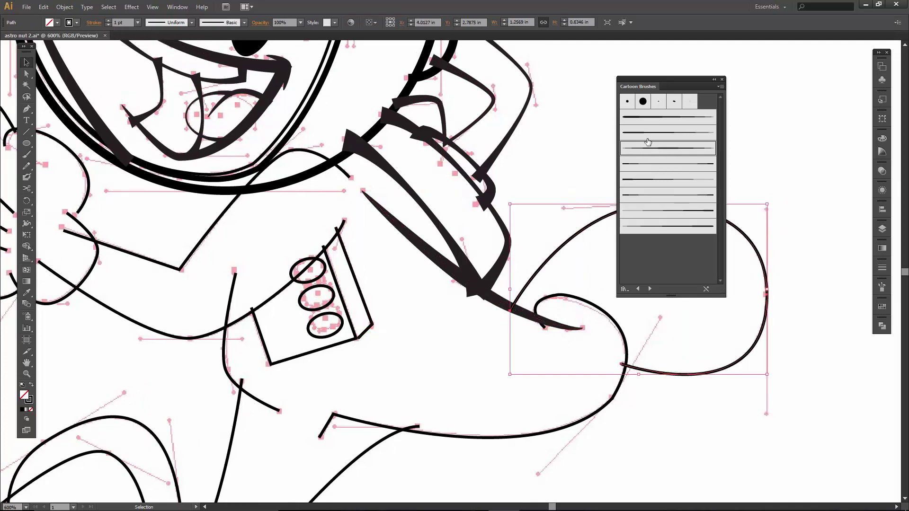
pyautogui.click(651, 164)
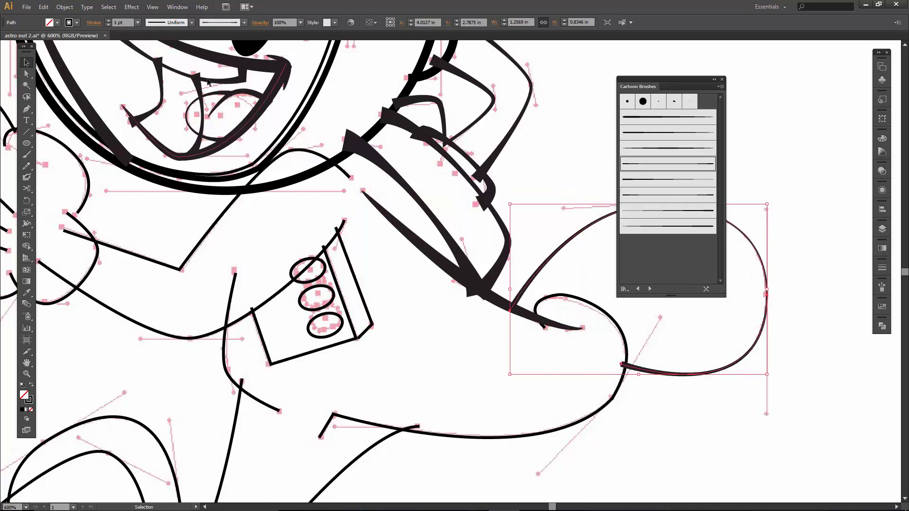
pyautogui.click(108, 21)
pyautogui.click(108, 20)
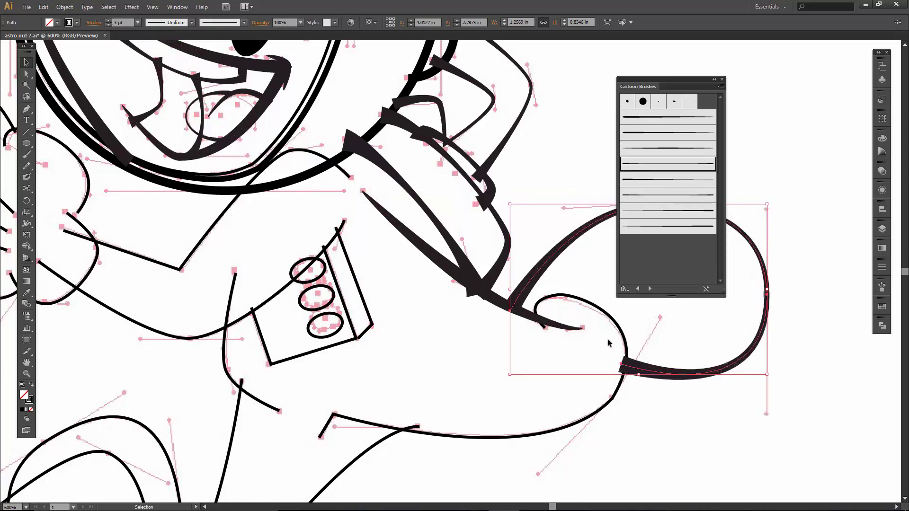
pyautogui.click(608, 319)
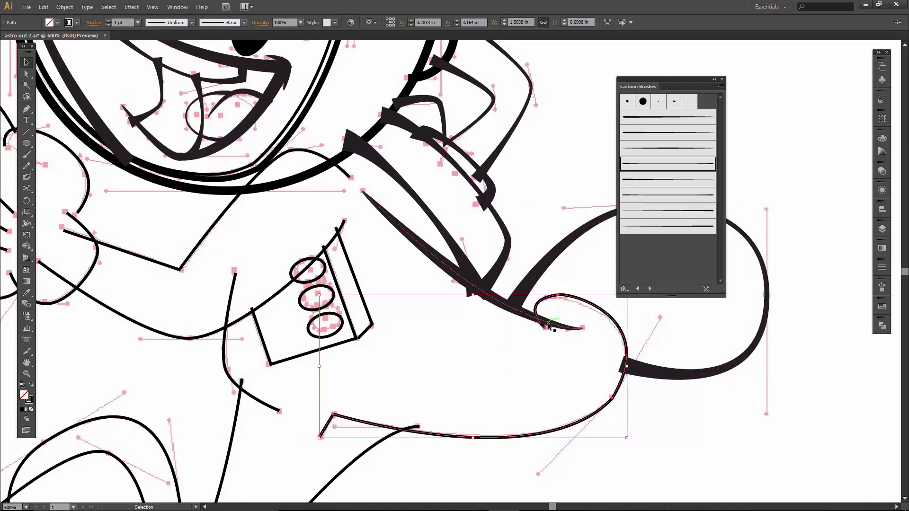
pyautogui.click(645, 182)
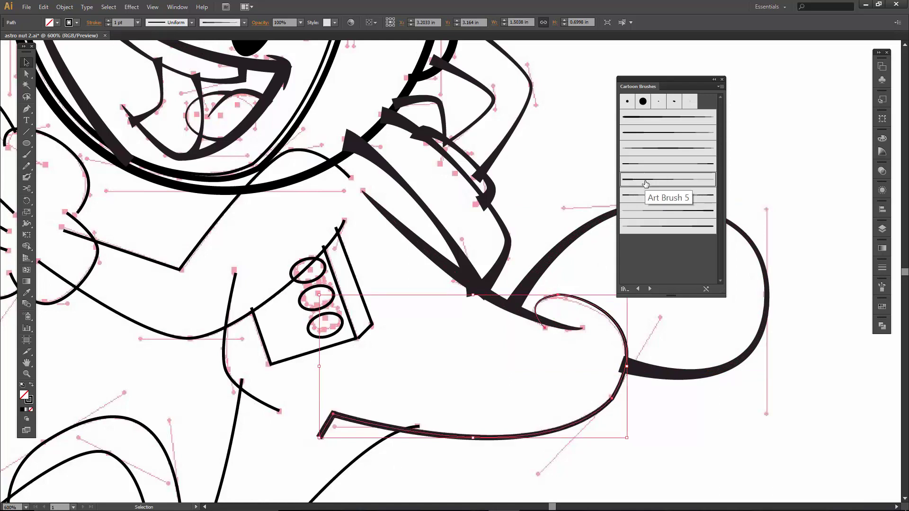
pyautogui.click(656, 217)
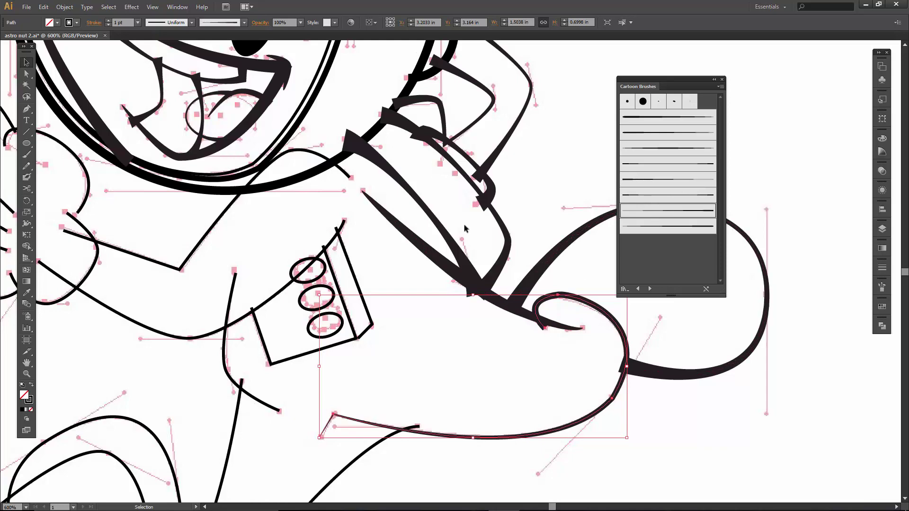
pyautogui.click(108, 20)
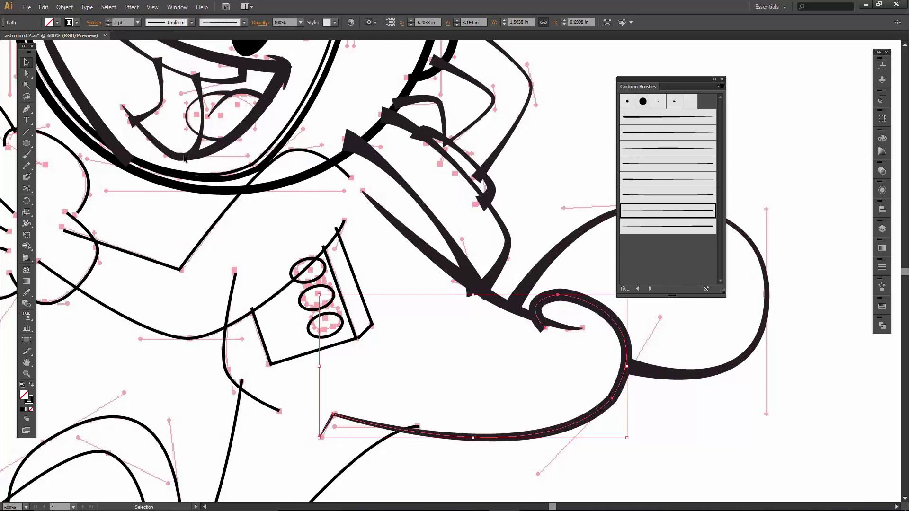
# - Give the long lower-left V curve a Cartoon Brushes art brush at 2 pt stroke weight
pyautogui.scroll(-5, 287, 312)
pyautogui.hscroll(-2, 287, 313)
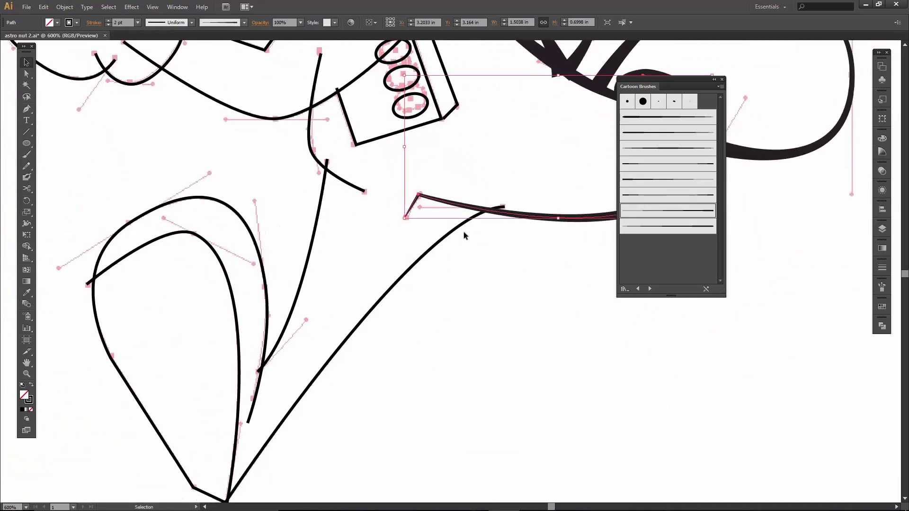
pyautogui.click(453, 231)
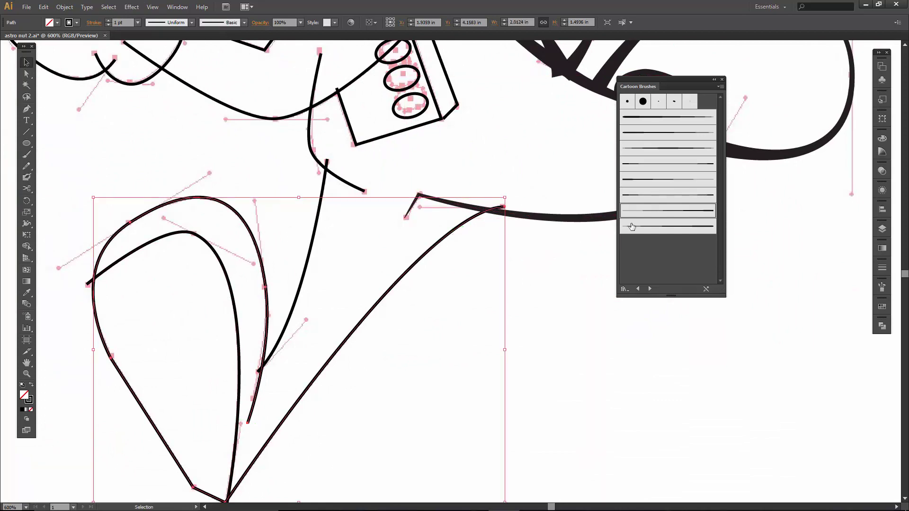
pyautogui.click(652, 212)
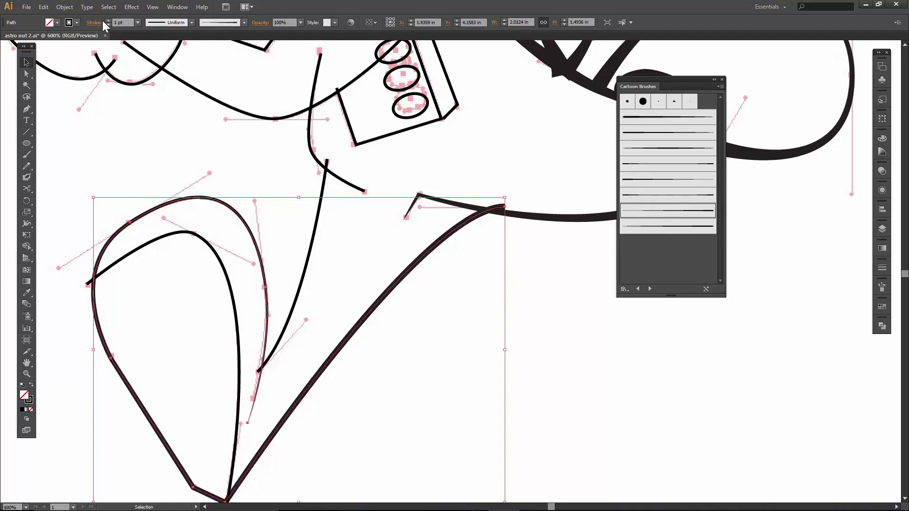
pyautogui.click(108, 20)
pyautogui.click(108, 20)
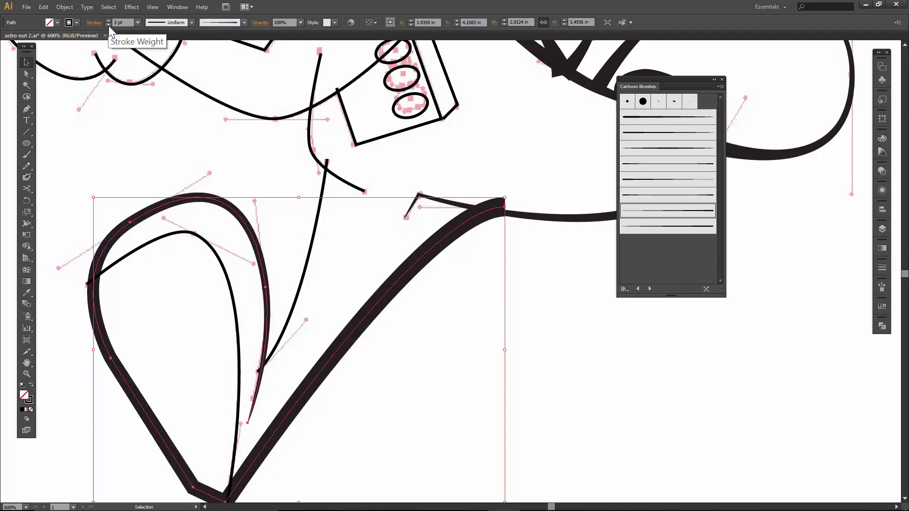
pyautogui.click(108, 24)
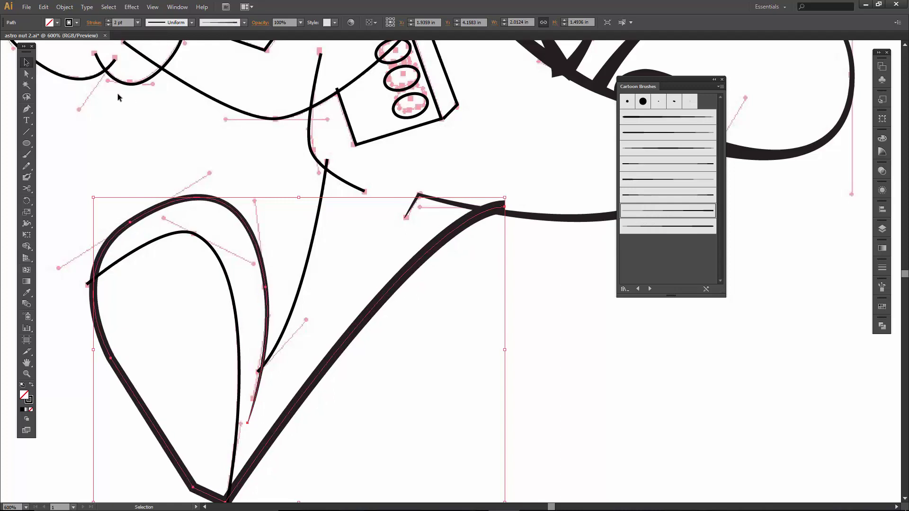
# - Apply a tapered cartoon brush to the thin inner path and thicken it to 2 pt
pyautogui.click(207, 243)
pyautogui.click(206, 243)
pyautogui.scroll(-3, 192, 311)
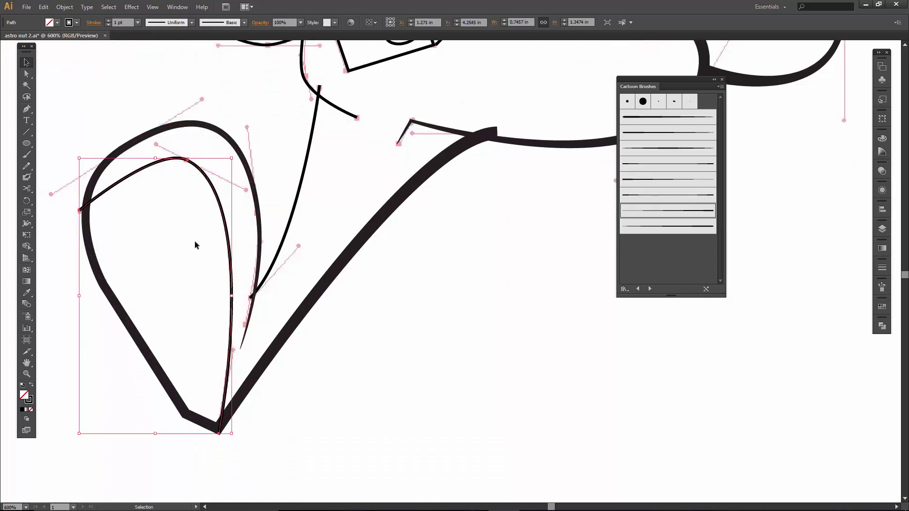
pyautogui.click(653, 167)
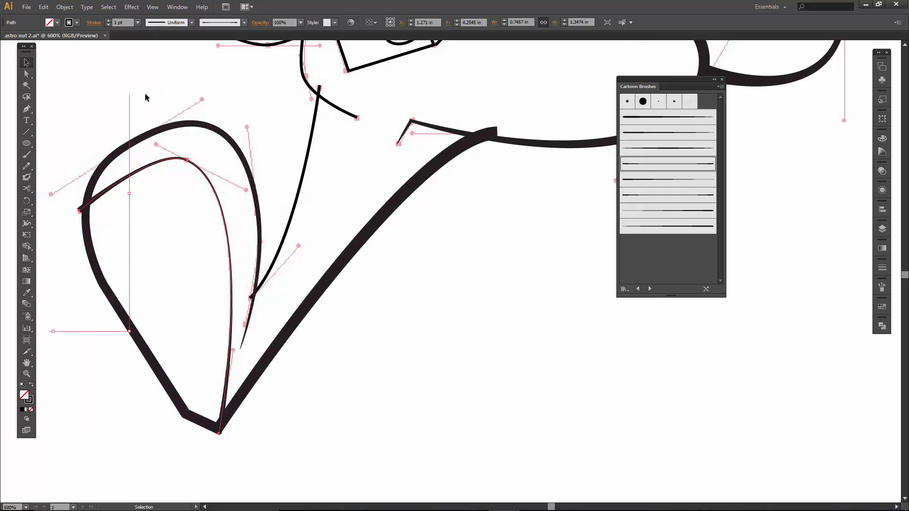
pyautogui.click(109, 21)
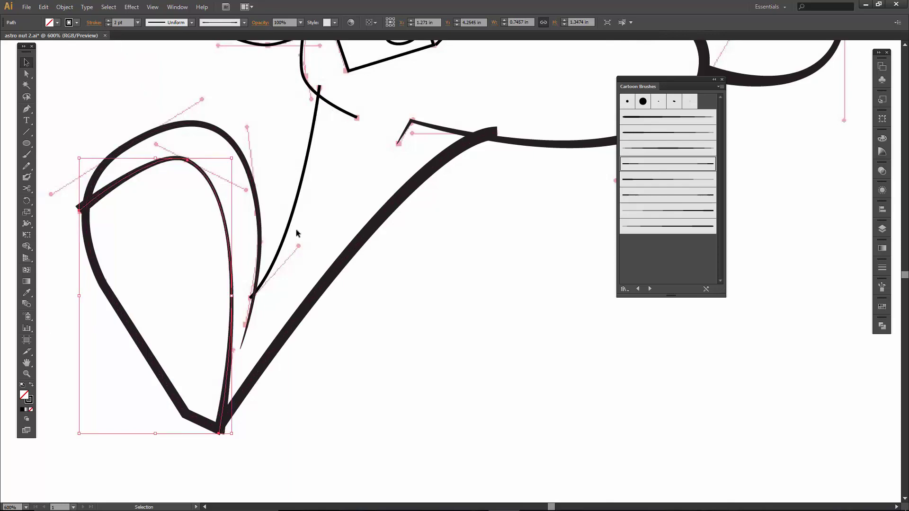
# - Give the thin middle slanted curve the tapered cartoon brush at 3 pt
pyautogui.click(278, 254)
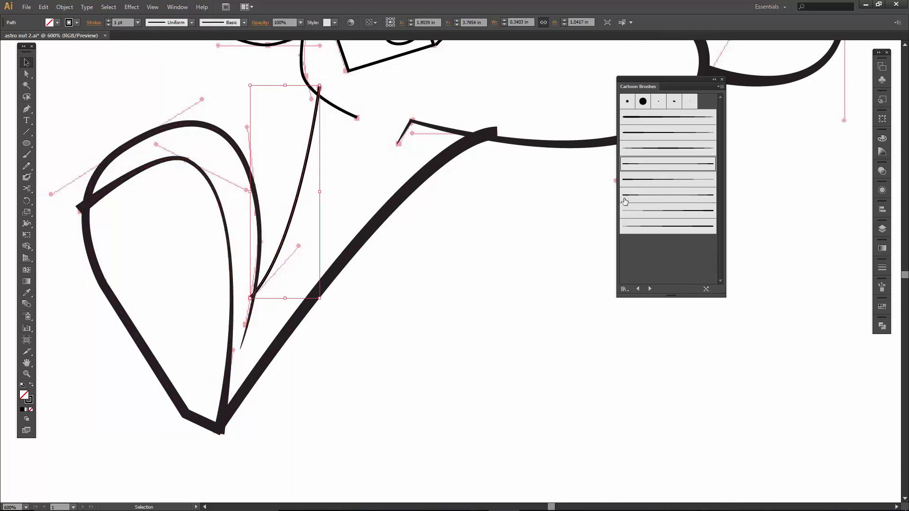
pyautogui.click(645, 166)
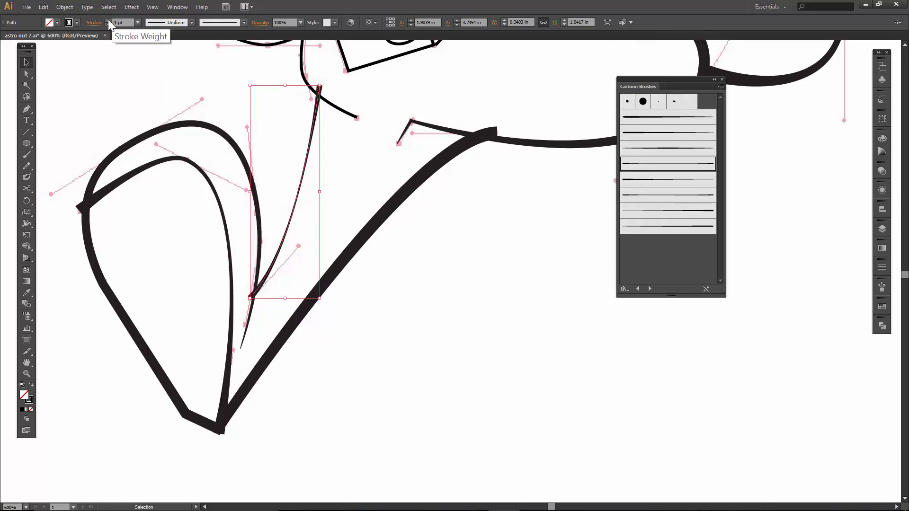
pyautogui.click(108, 21)
pyautogui.click(109, 20)
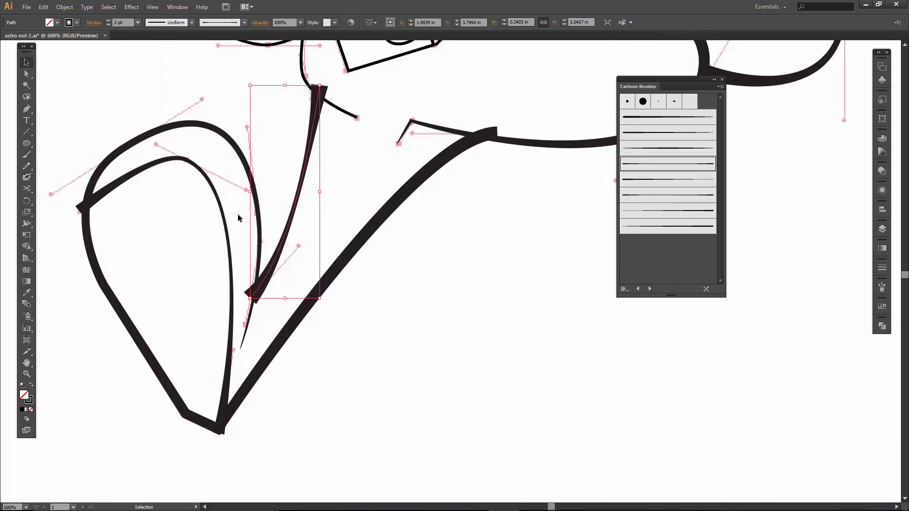
# - Nudge the curve's lower end, then cut off and delete the overshooting tip beside the chest panel
pyautogui.press('a')
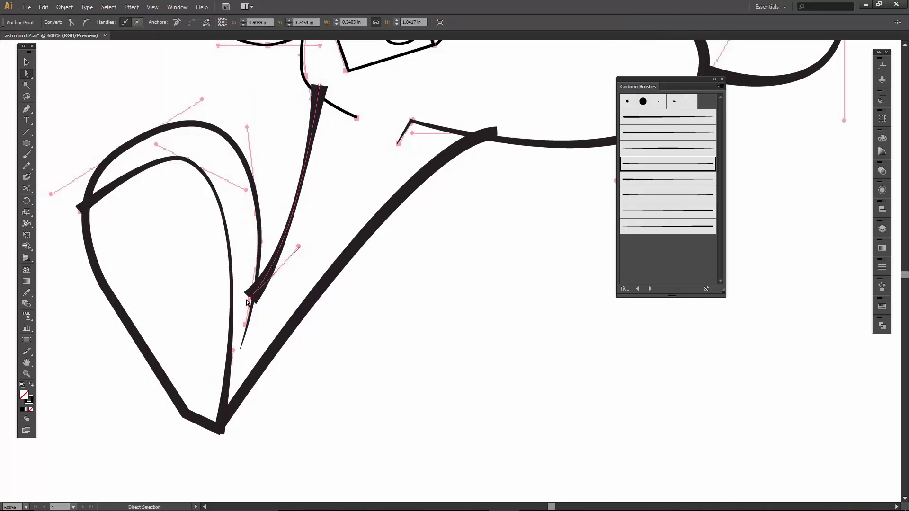
pyautogui.moveTo(247, 300); pyautogui.dragTo(245, 301)
pyautogui.scroll(5, 295, 176)
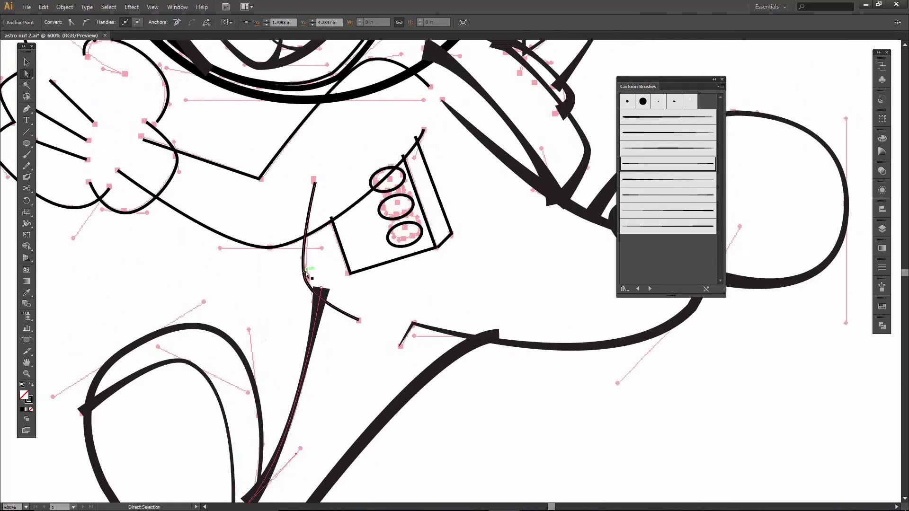
pyautogui.click(306, 273)
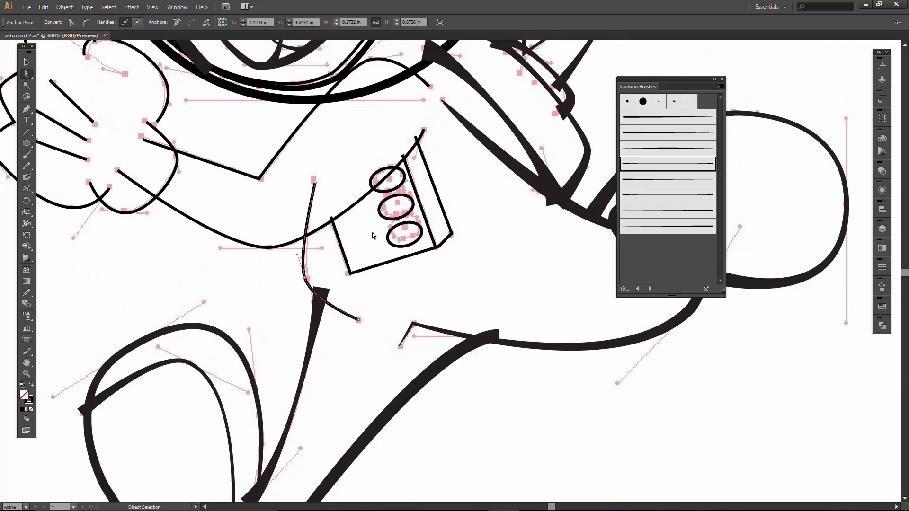
pyautogui.press('c')
pyautogui.click(304, 230)
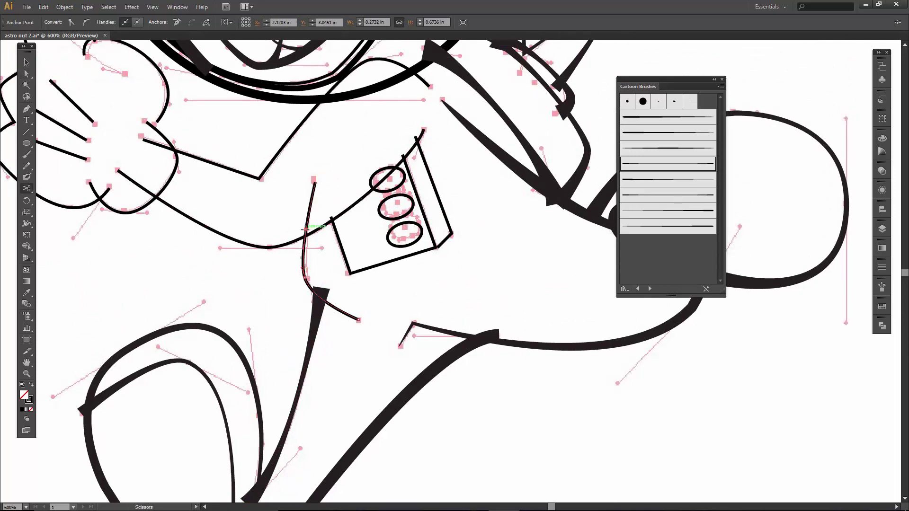
pyautogui.press('v')
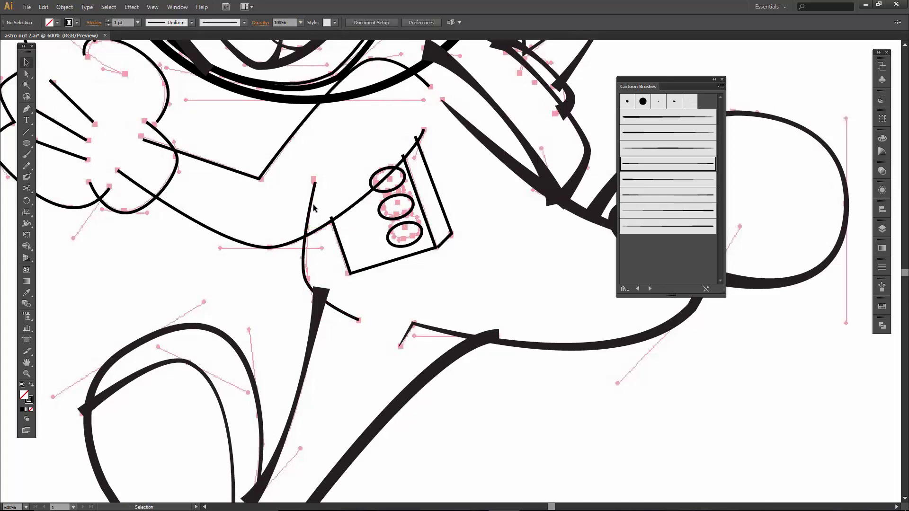
pyautogui.click(310, 204)
pyautogui.press('Delete')
# - Give the remaining cut curves a tapered Cartoon Brushes stroke at 2 pt
pyautogui.click(347, 312)
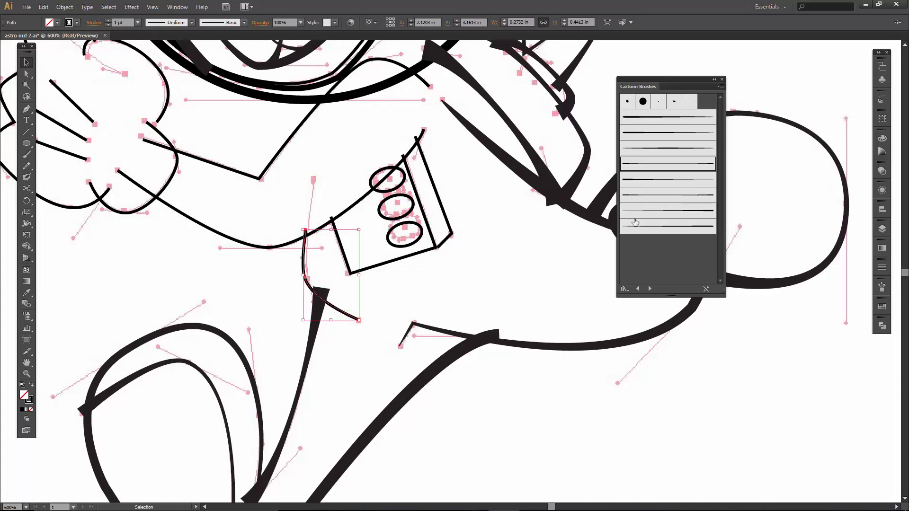
pyautogui.click(669, 216)
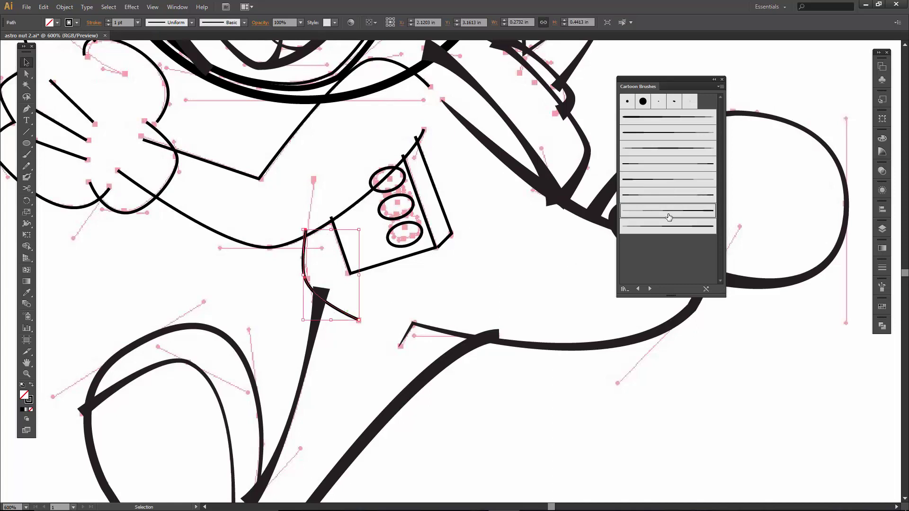
pyautogui.click(667, 179)
pyautogui.click(310, 225)
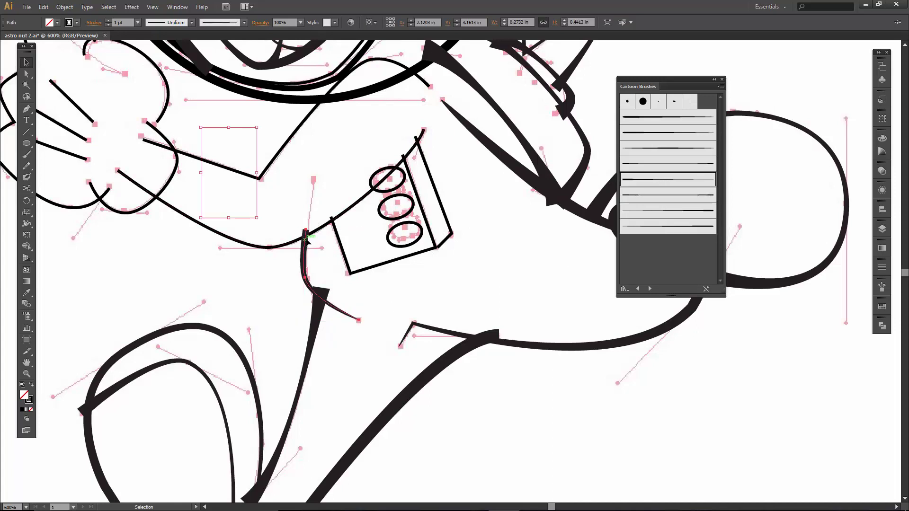
pyautogui.click(109, 21)
# - Thicken the chest control box and its three ellipses to a 2 pt stroke
pyautogui.click(425, 280)
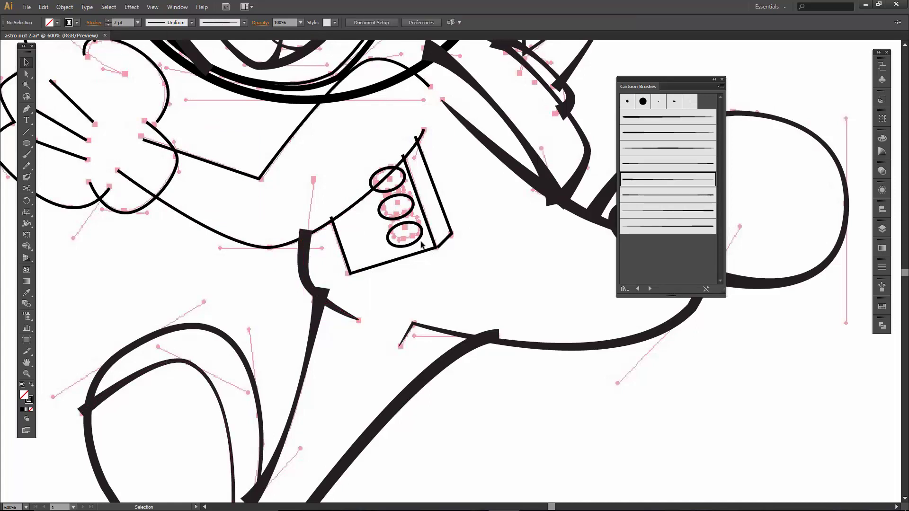
pyautogui.click(432, 232)
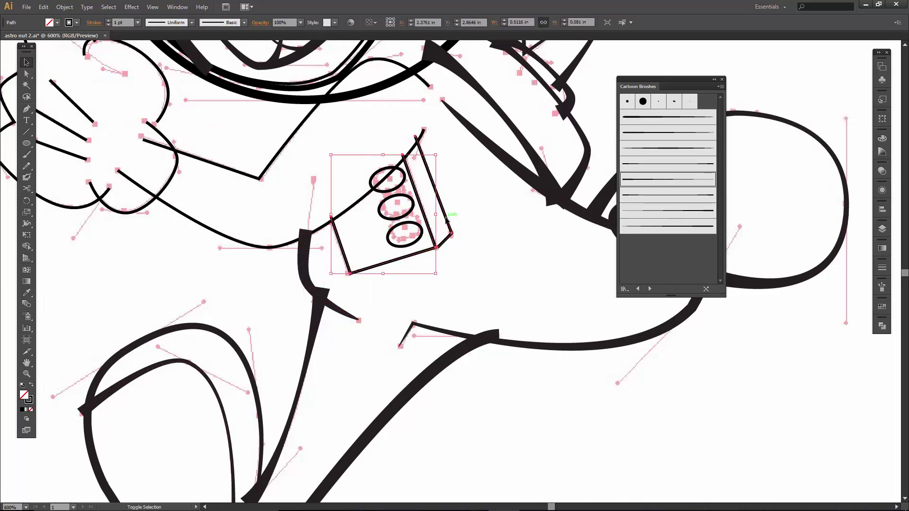
pyautogui.keyDown('shift'); pyautogui.click(421, 231); pyautogui.keyUp('shift')
pyautogui.keyDown('shift'); pyautogui.click(411, 215); pyautogui.keyUp('shift')
pyautogui.keyDown('shift'); pyautogui.click(401, 186); pyautogui.keyUp('shift')
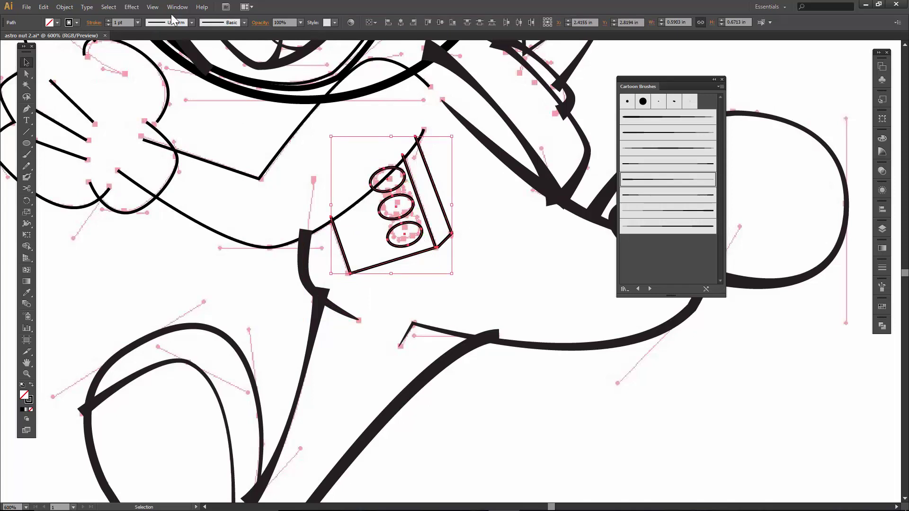
pyautogui.click(108, 20)
pyautogui.click(219, 201)
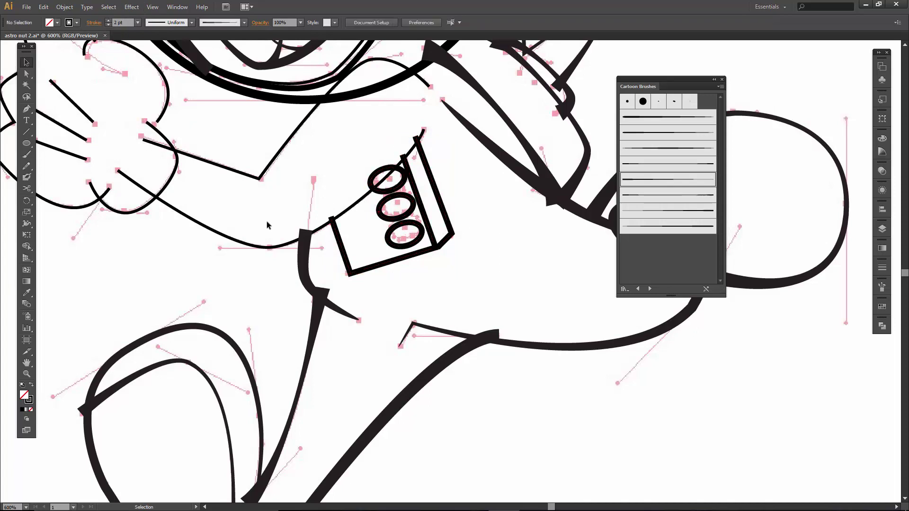
# - Swap fill and stroke so the three wrist-box ovals become solid black with no outline
pyautogui.scroll(1, 468, 349)
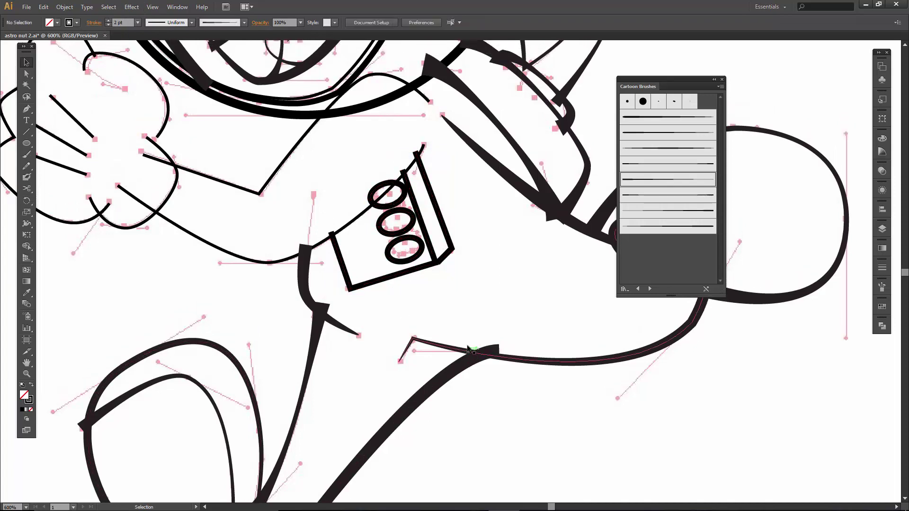
pyautogui.click(408, 260)
pyautogui.keyDown('shift'); pyautogui.click(411, 227); pyautogui.keyUp('shift')
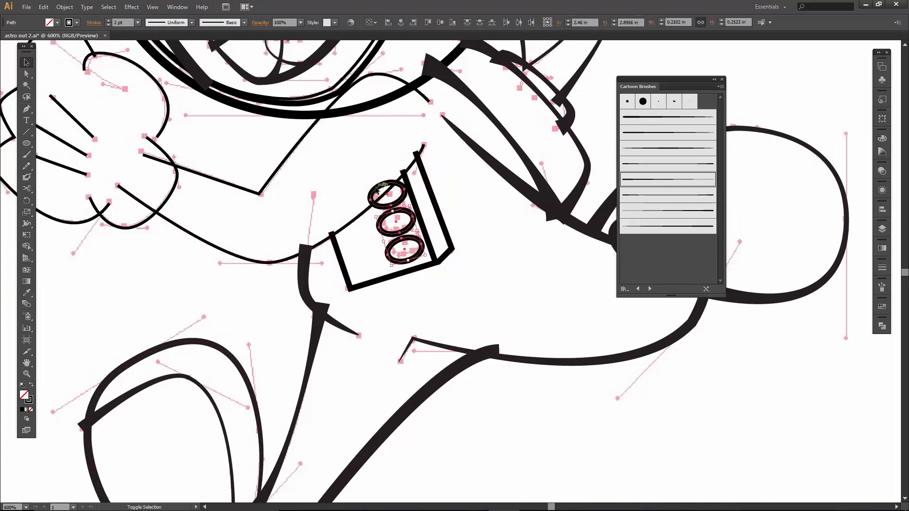
pyautogui.keyDown('shift'); pyautogui.click(387, 190); pyautogui.keyUp('shift')
pyautogui.click(31, 386)
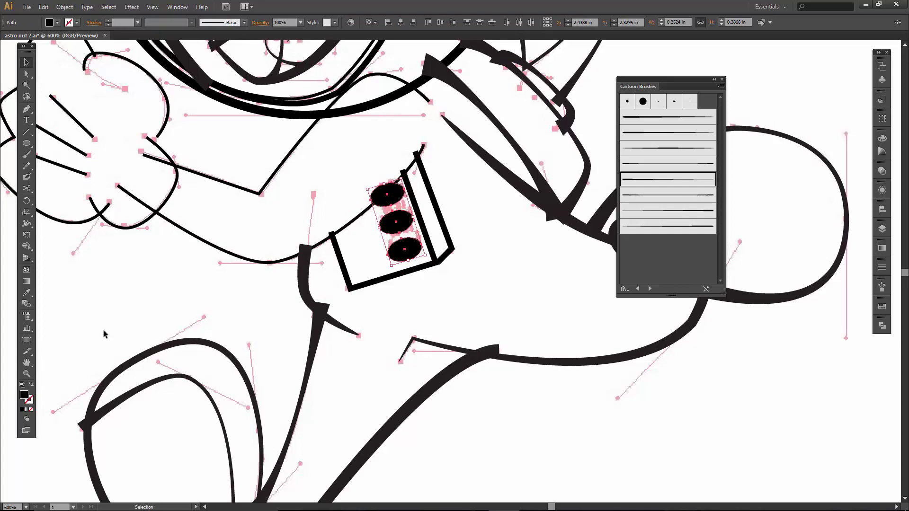
pyautogui.click(128, 336)
pyautogui.moveTo(265, 174); pyautogui.dragTo(401, 251)
pyautogui.click(408, 253)
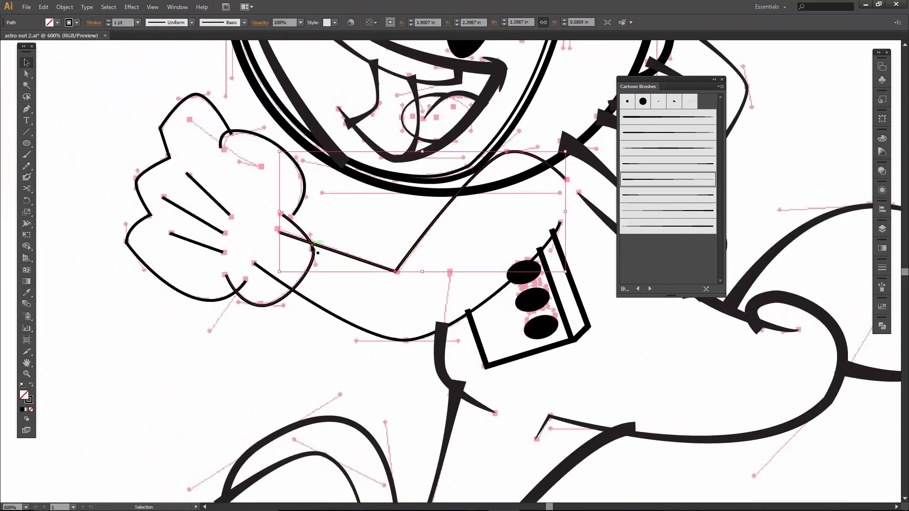
# - Give the upper arm line a 2 pt cartoon brush, then trim the lower arm curve at the glove
pyautogui.click(662, 210)
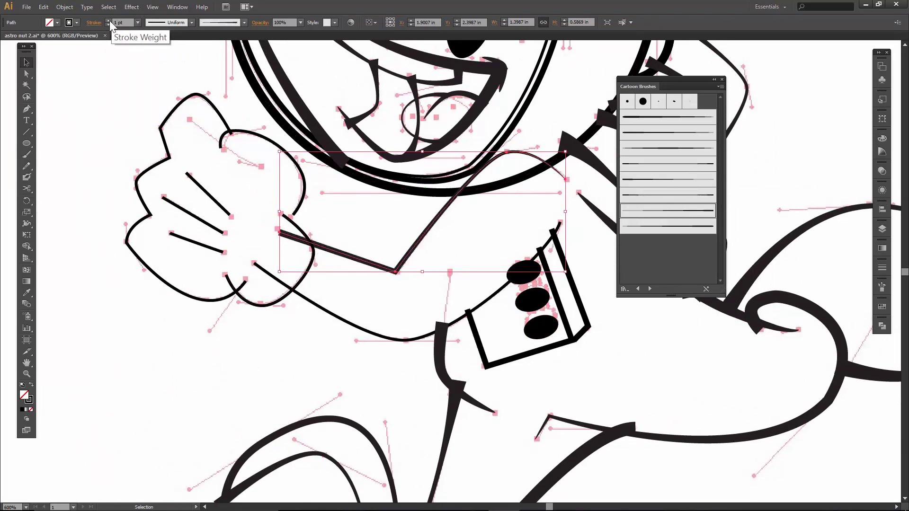
pyautogui.click(108, 20)
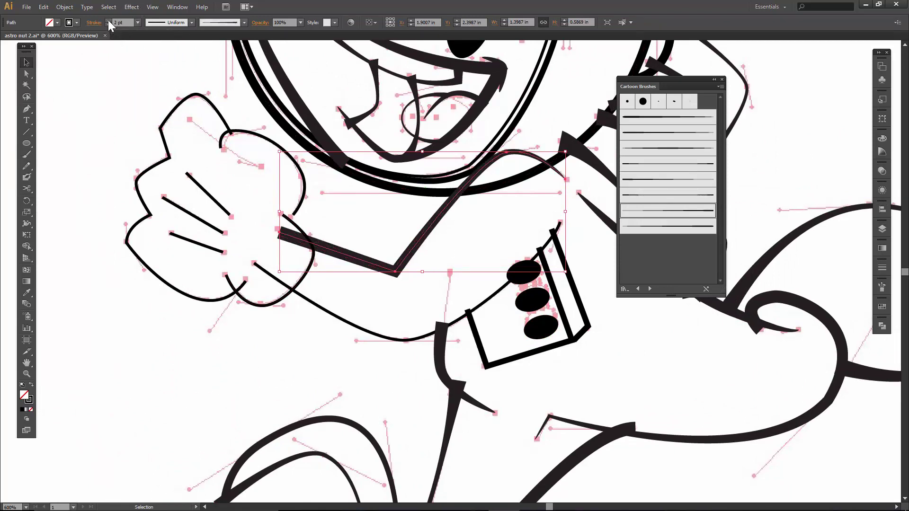
pyautogui.click(326, 311)
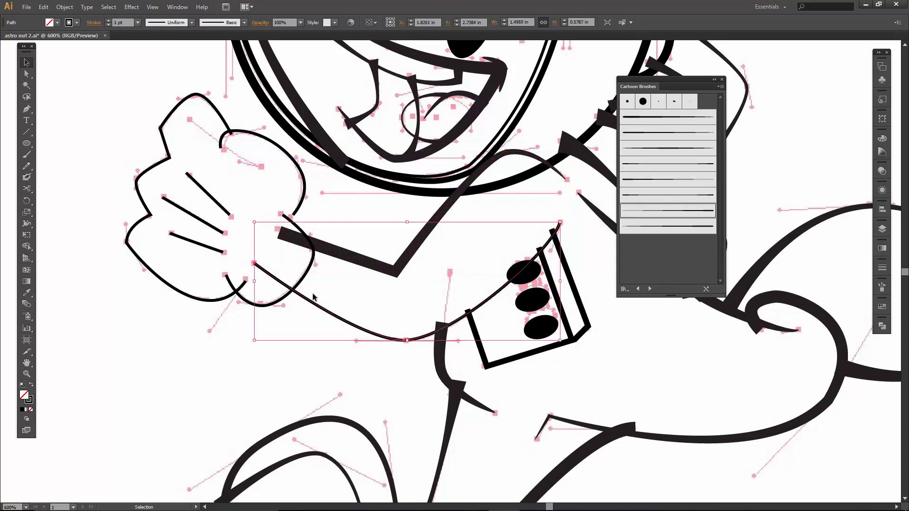
pyautogui.press('c')
pyautogui.click(289, 286)
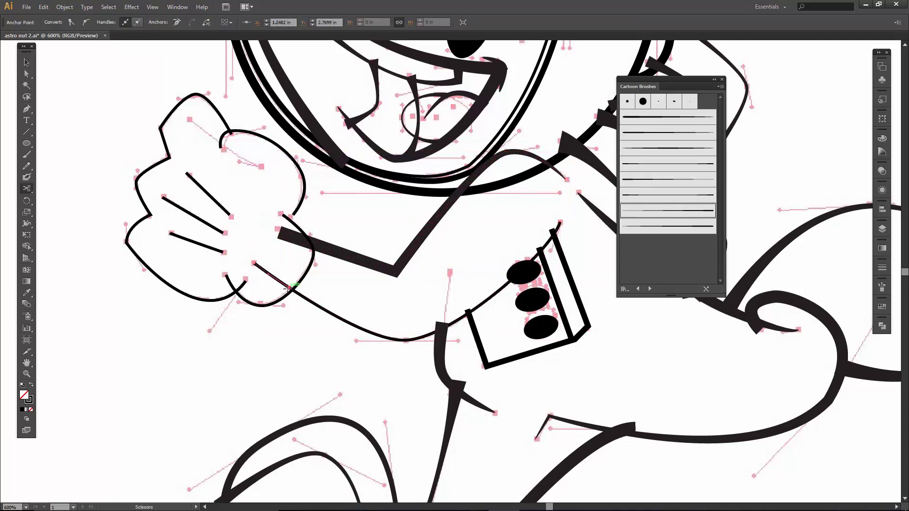
pyautogui.press('v')
pyautogui.press('Delete')
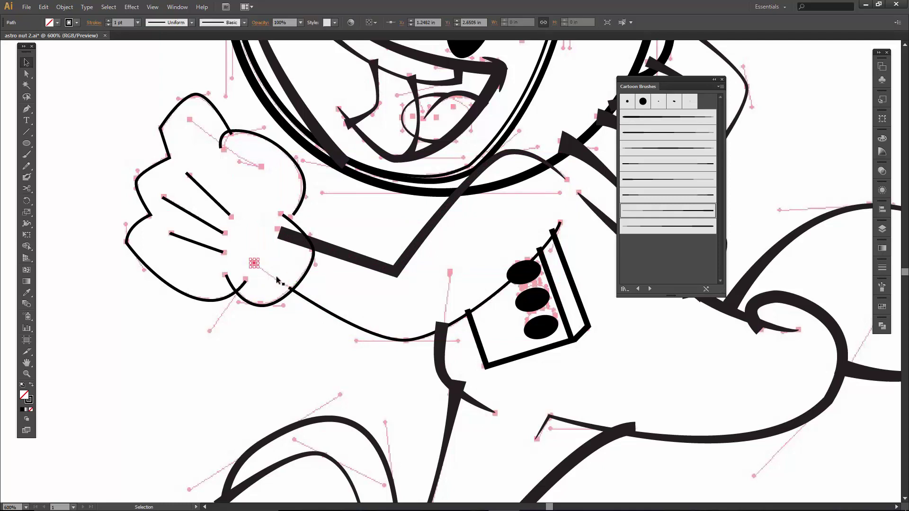
pyautogui.press('Delete')
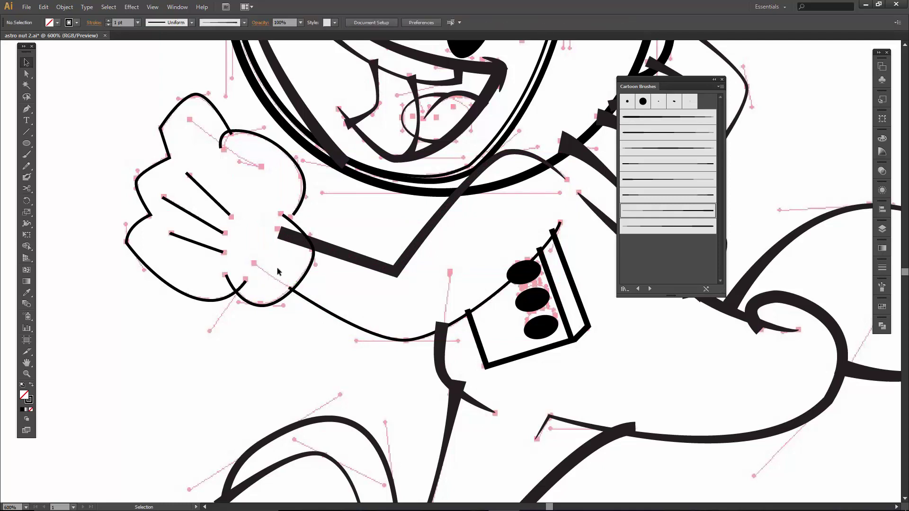
# - Apply the cartoon brush at 2 pt to the long lower arm curve
pyautogui.click(401, 339)
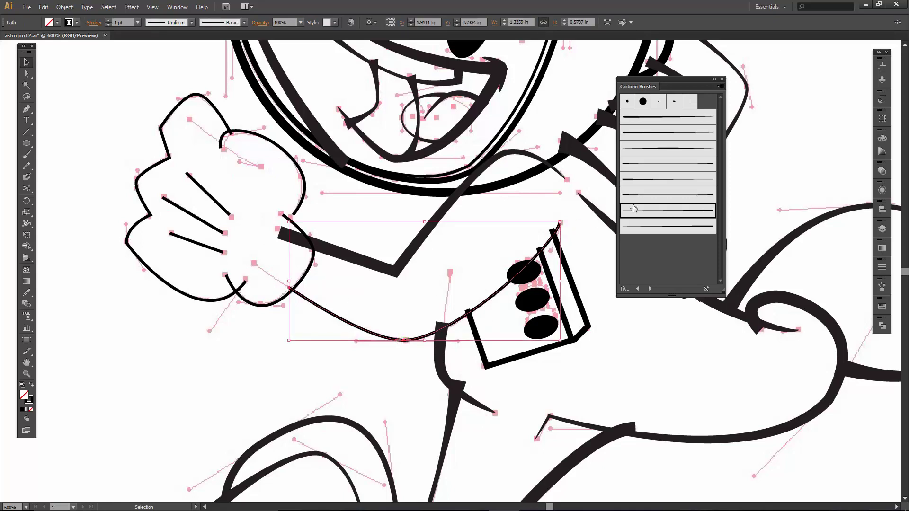
pyautogui.click(648, 213)
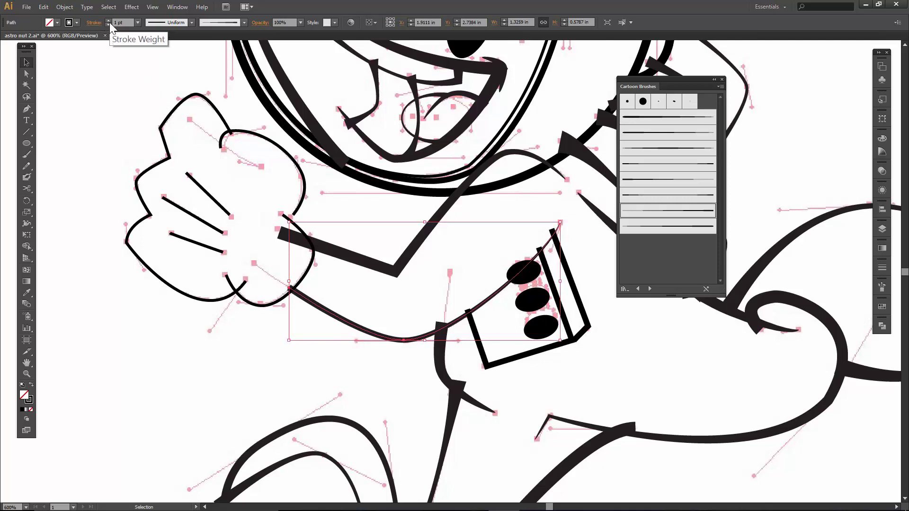
pyautogui.click(108, 21)
pyautogui.press('a')
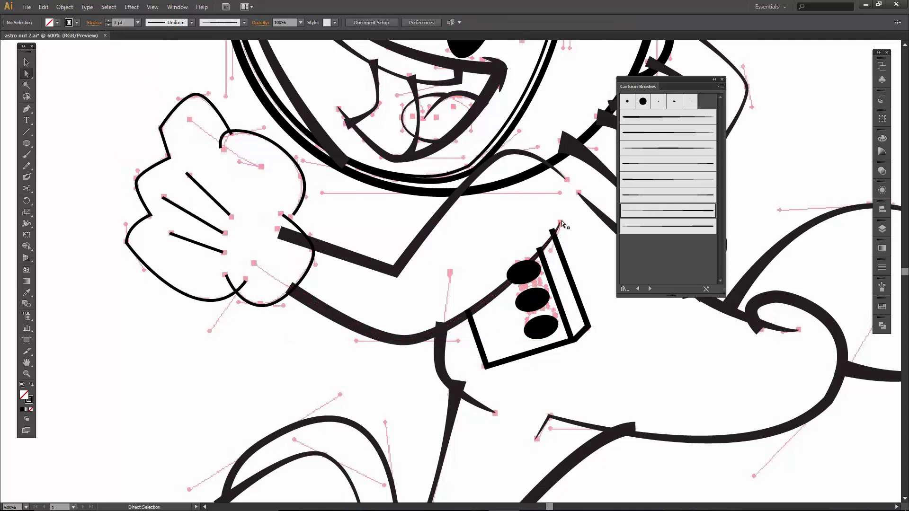
# - Nudge the arm curve's top end point so it meets the glove edge
pyautogui.click(560, 222)
pyautogui.moveTo(561, 222); pyautogui.dragTo(563, 218)
pyautogui.click(566, 228)
# - Move the upper knuckle curve's end anchor down onto the wrist anchor
pyautogui.click(312, 259)
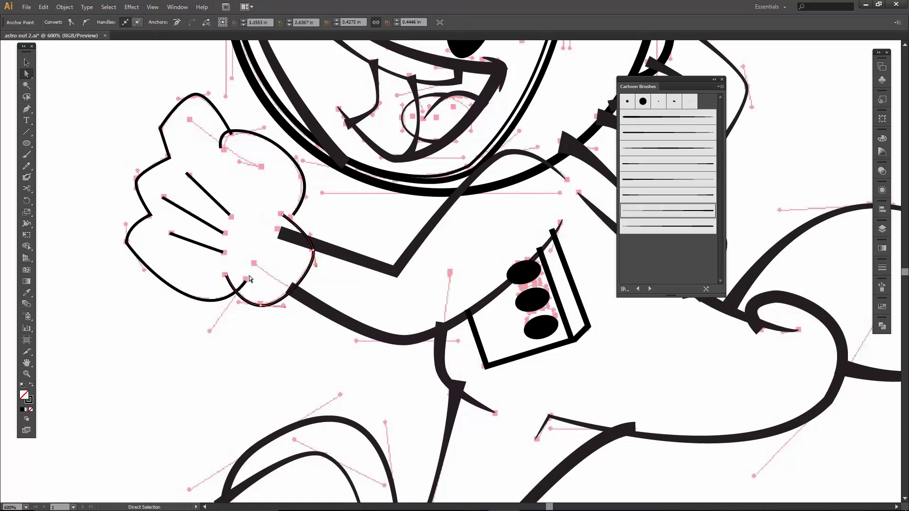
pyautogui.click(294, 213)
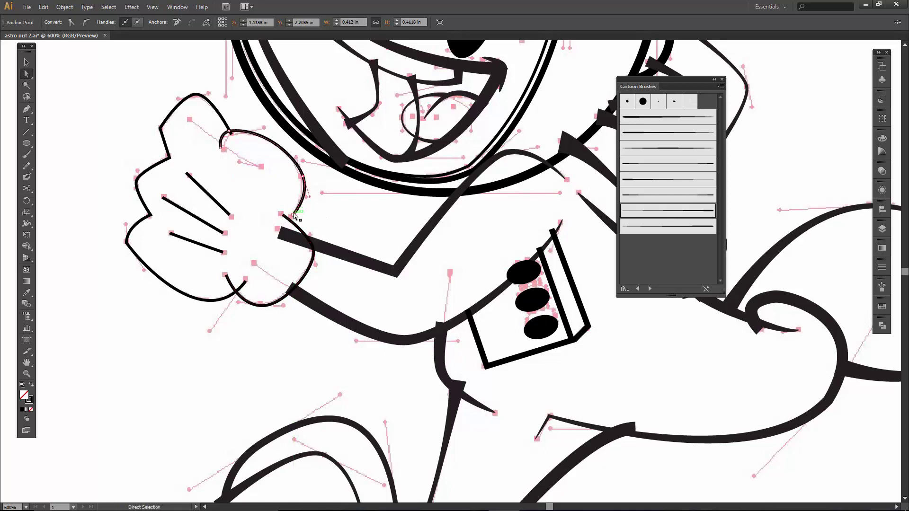
pyautogui.click(294, 214)
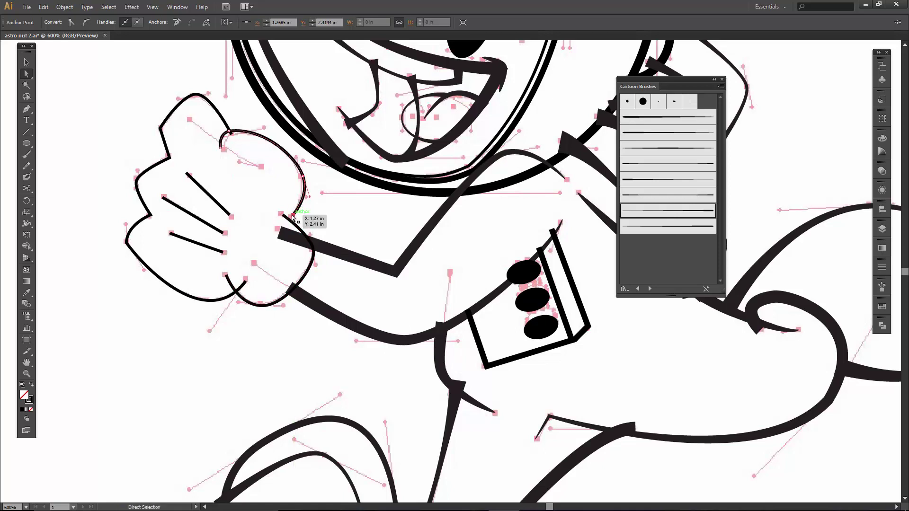
pyautogui.moveTo(289, 216); pyautogui.dragTo(279, 229)
pyautogui.moveTo(303, 179); pyautogui.dragTo(301, 181)
# - Convert the finger crease anchor with Shift+C and pull out a handle to curve it
pyautogui.press('p')
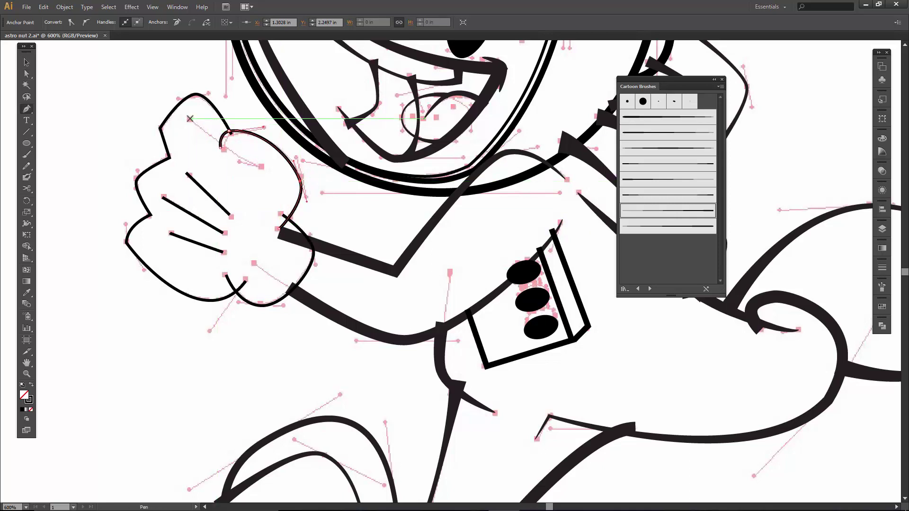
pyautogui.hotkey('shift', 'c')
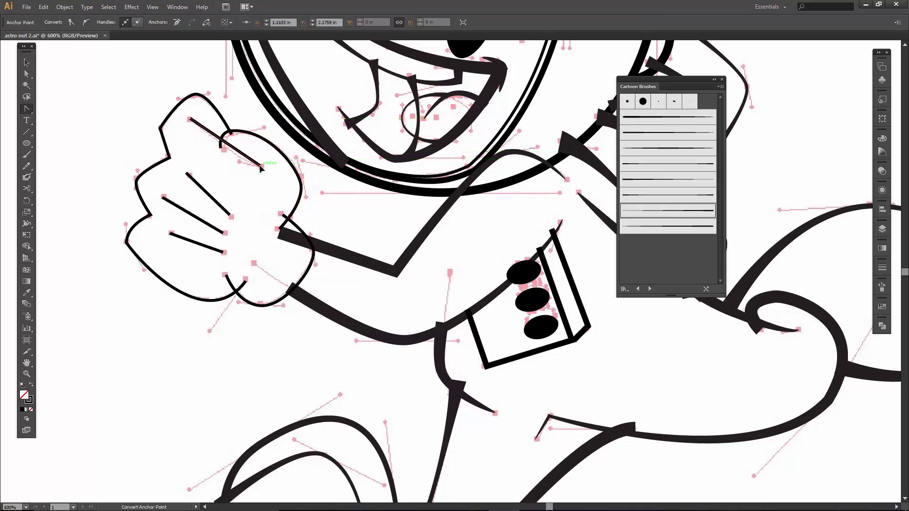
pyautogui.moveTo(260, 166); pyautogui.dragTo(237, 163)
pyautogui.press('v')
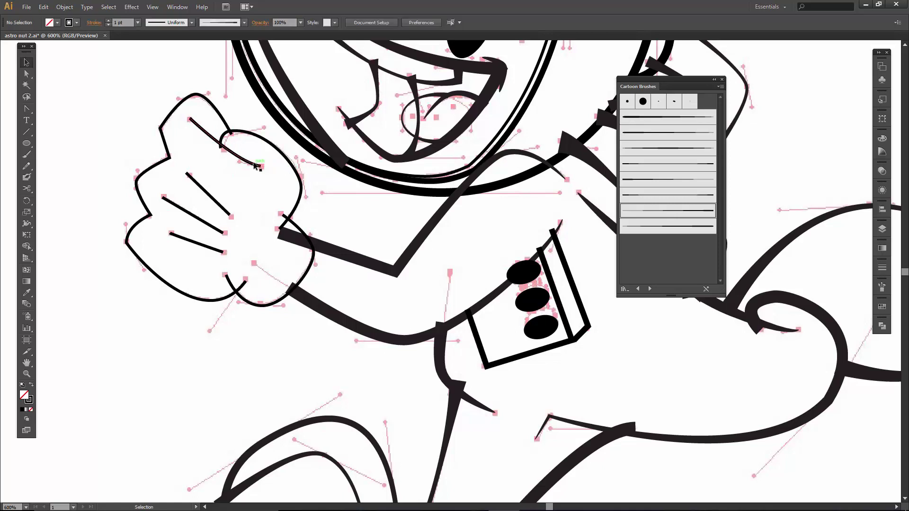
# - Apply the third Cartoon Brushes tapered brush to the finger crease and three finger lines, widening them slightly
pyautogui.click(665, 148)
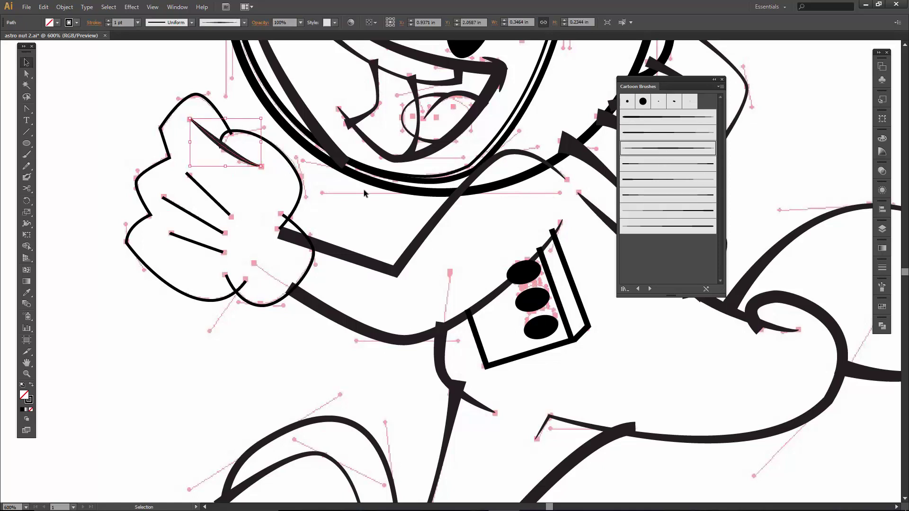
pyautogui.click(249, 205)
pyautogui.moveTo(157, 170)
pyautogui.mouseDown()
pyautogui.moveTo(196, 231)
pyautogui.moveTo(243, 267)
pyautogui.mouseUp()
pyautogui.click(667, 149)
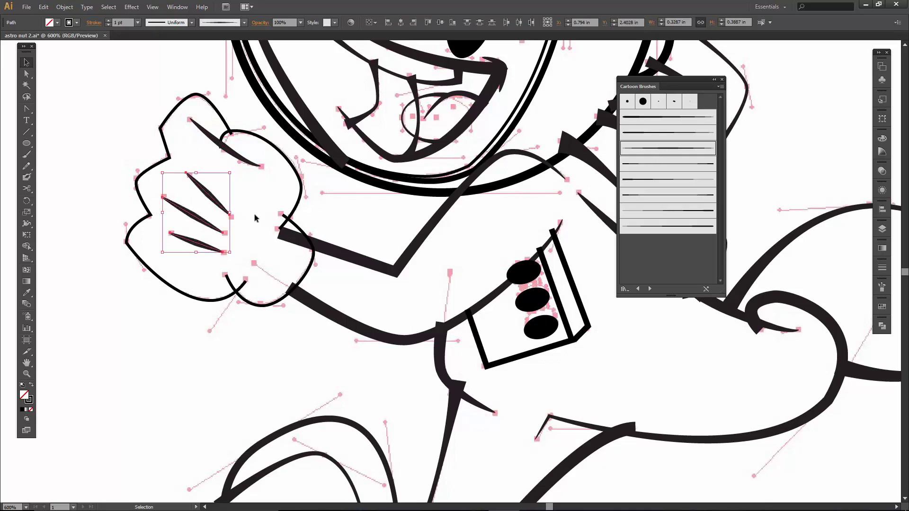
pyautogui.moveTo(231, 215); pyautogui.dragTo(235, 214)
pyautogui.click(247, 253)
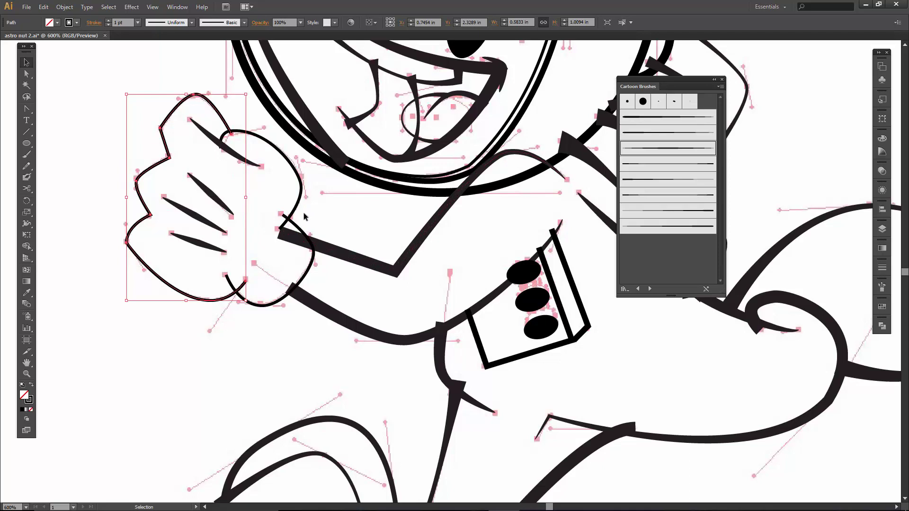
# - Give the glove's cuff path a cartoon brush stroke at 2 pt
pyautogui.click(312, 260)
pyautogui.click(653, 164)
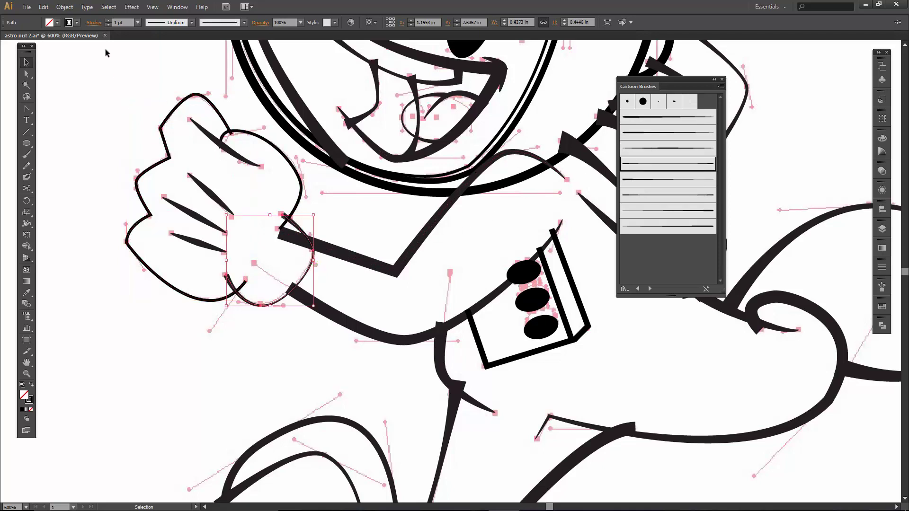
pyautogui.click(108, 21)
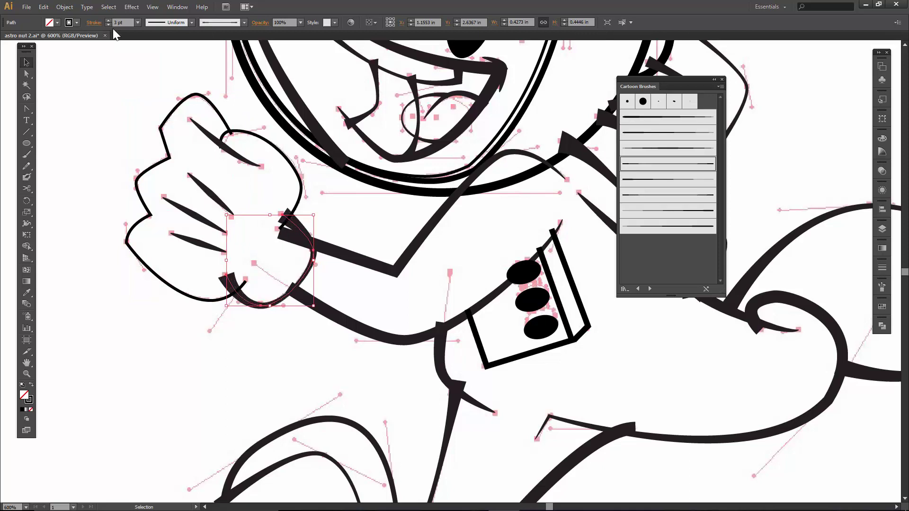
pyautogui.click(225, 335)
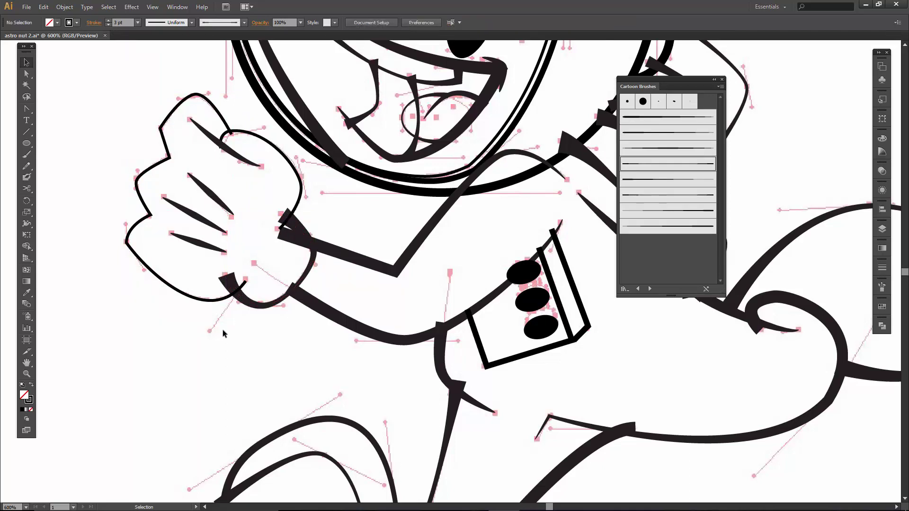
# - Give the glove outline a thicker cartoon brush at 2 pt
pyautogui.click(223, 299)
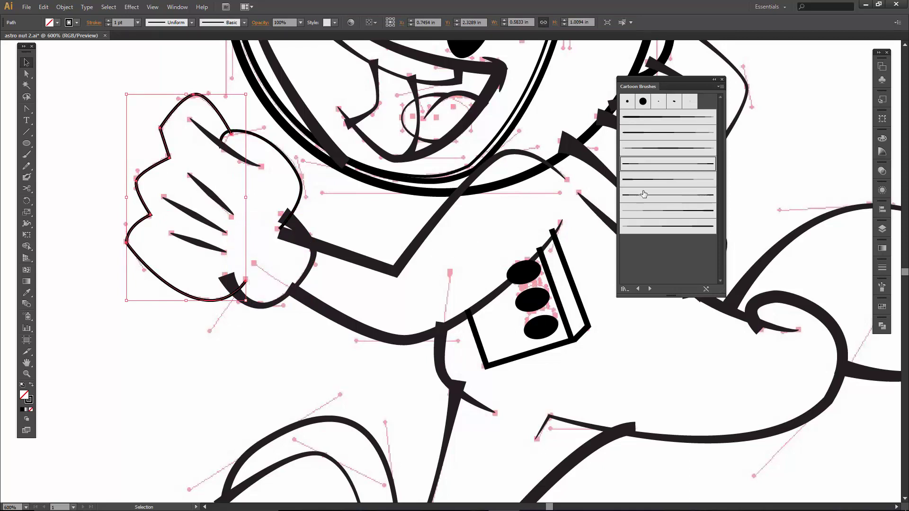
pyautogui.click(650, 211)
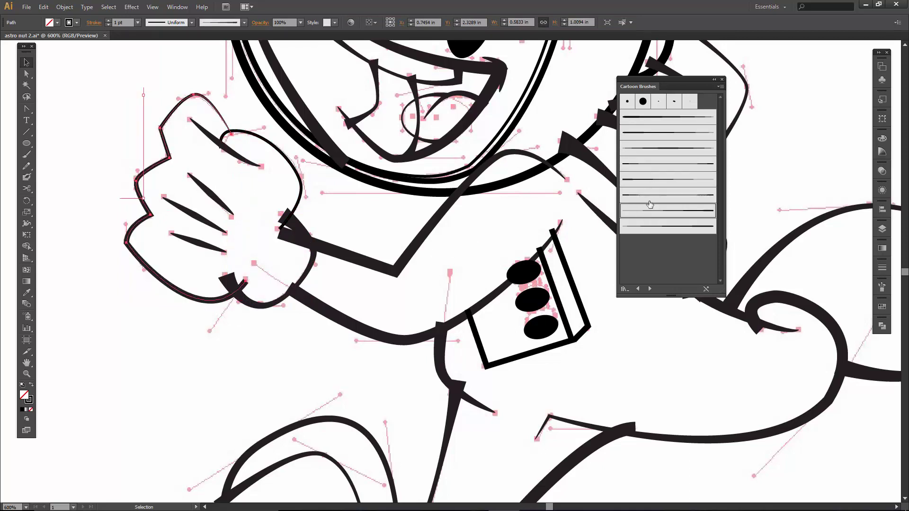
pyautogui.click(650, 185)
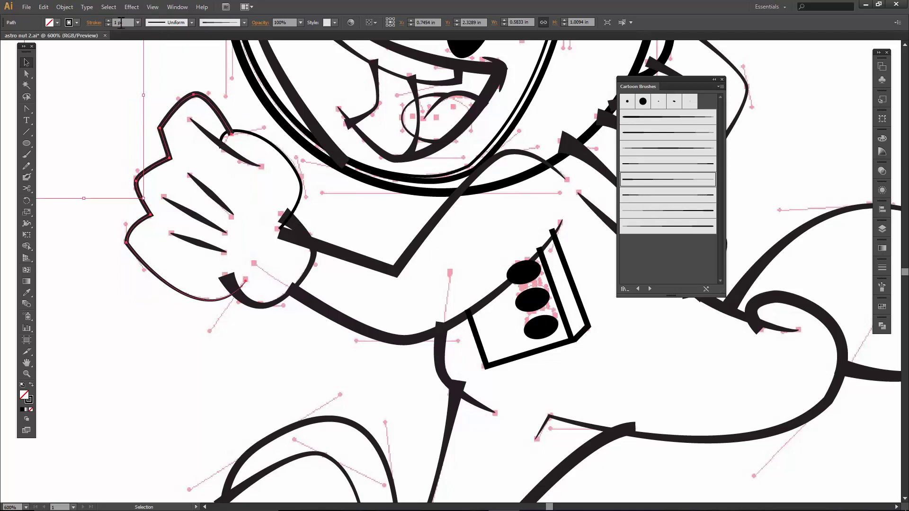
pyautogui.click(109, 20)
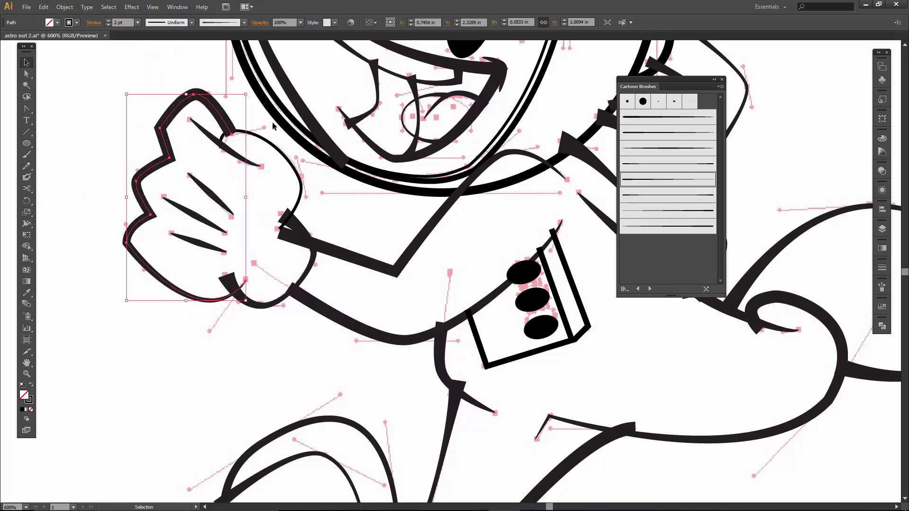
# - Apply Art Brush 7 to the cuff arc and set its stroke to 2 pt
pyautogui.click(281, 151)
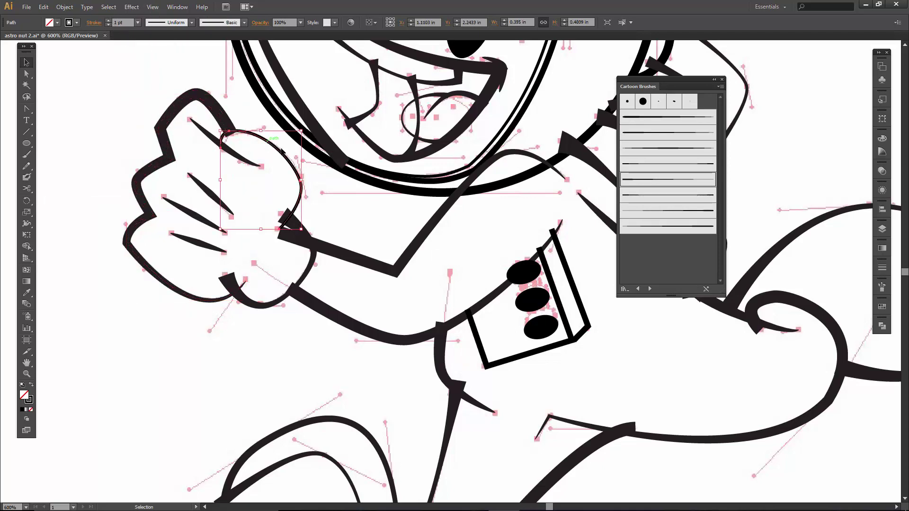
pyautogui.click(643, 184)
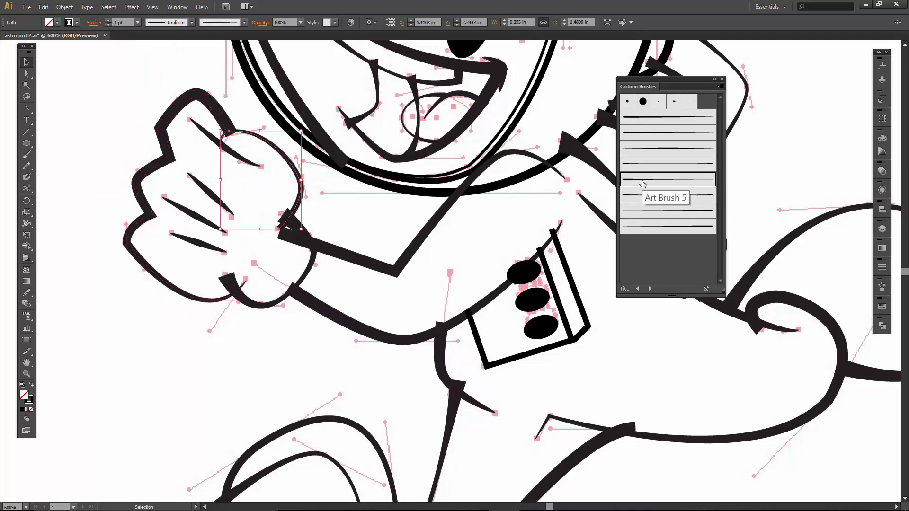
pyautogui.click(648, 213)
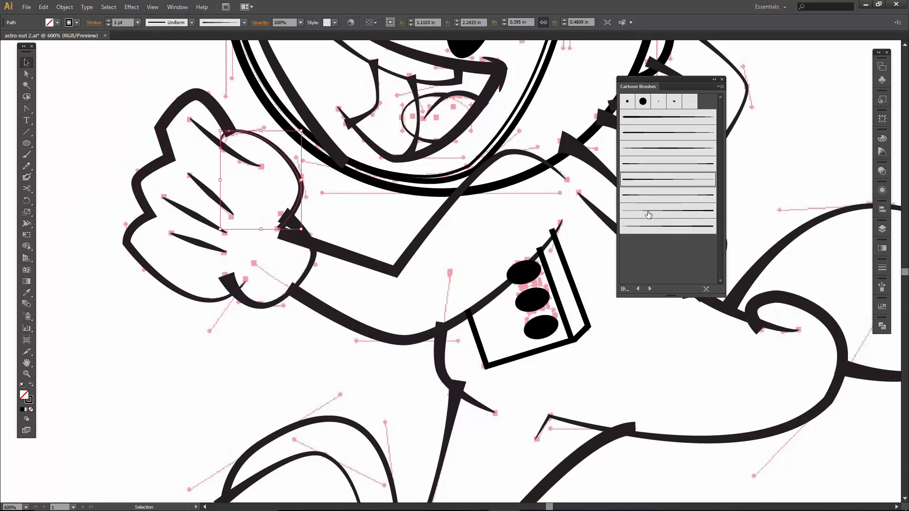
pyautogui.click(108, 20)
pyautogui.click(132, 179)
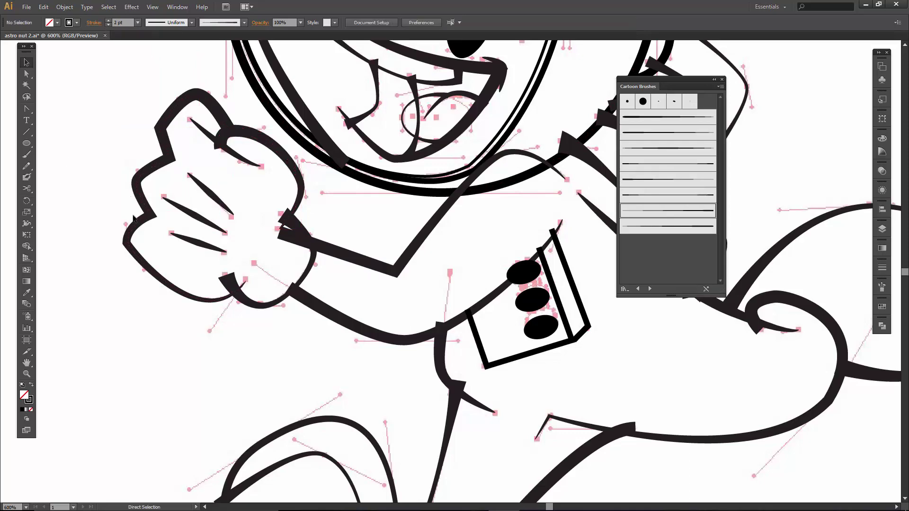
# - Zoom out and give the inner foot curve a Cartoon Brushes stroke
pyautogui.hotkey('ctrl', '-')
pyautogui.hotkey('ctrl', '-')
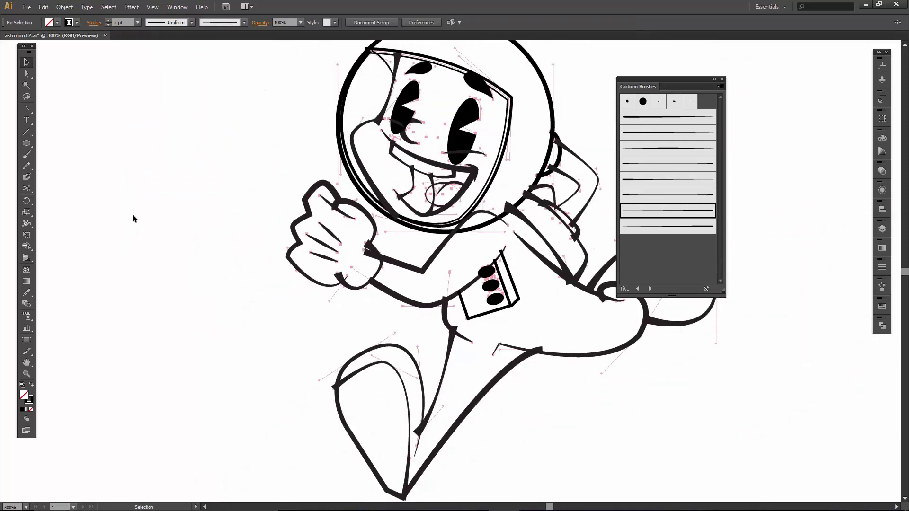
pyautogui.click(384, 348)
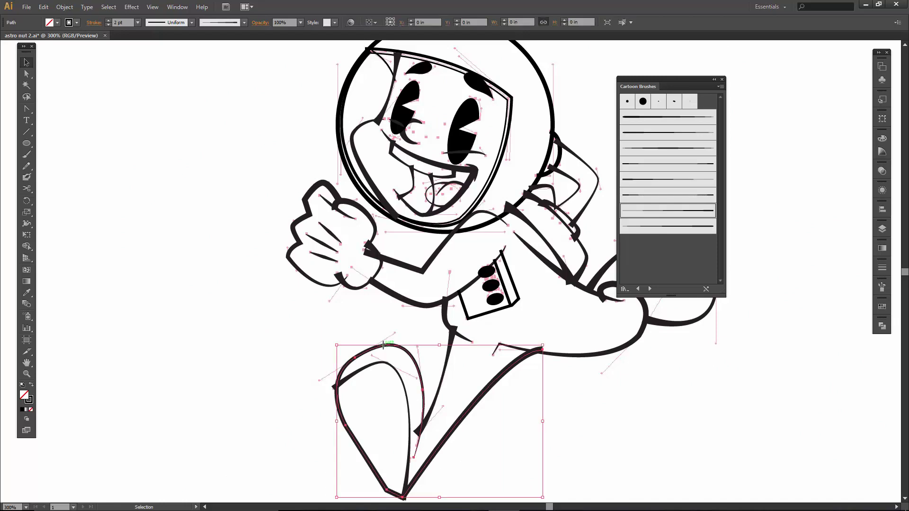
pyautogui.moveTo(587, 378); pyautogui.dragTo(463, 314)
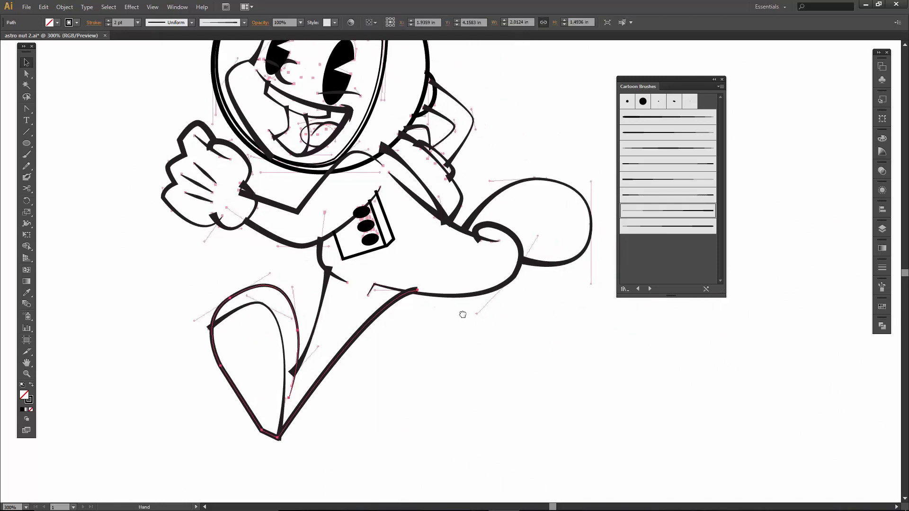
pyautogui.click(282, 318)
pyautogui.click(665, 151)
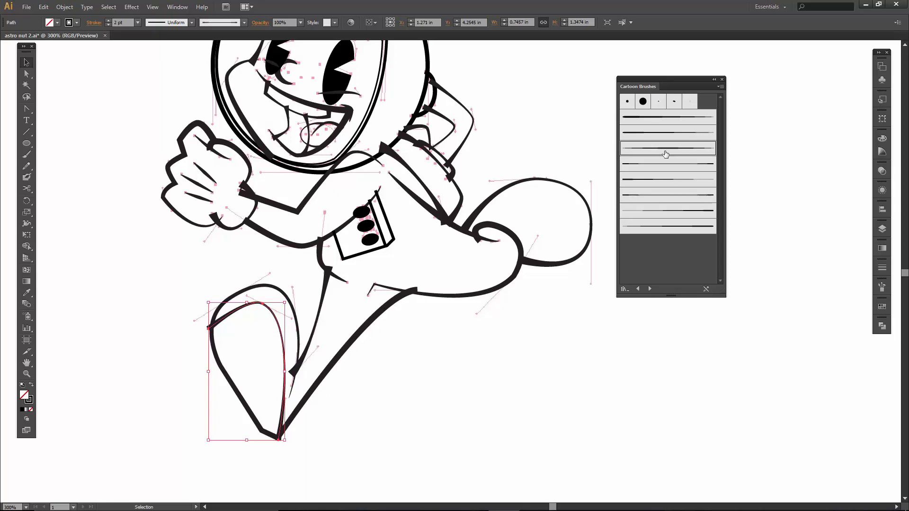
pyautogui.click(461, 446)
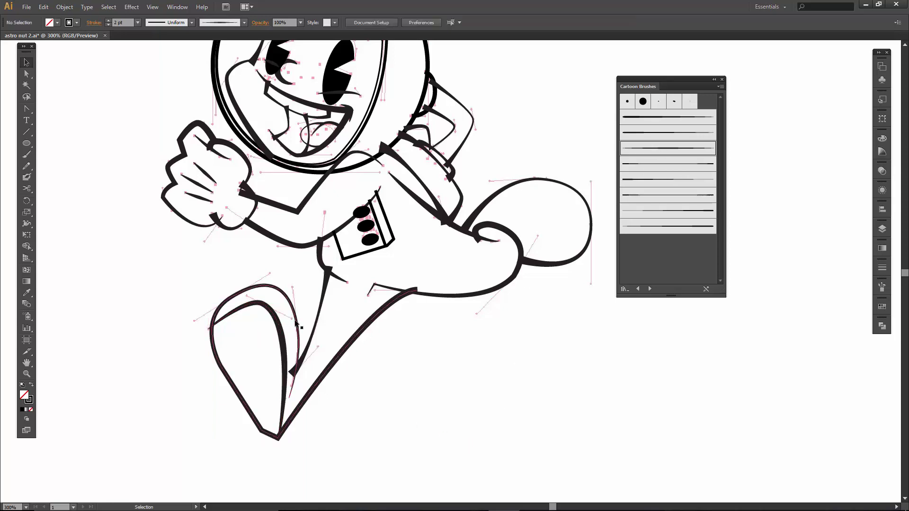
# - Save the drawing to astro nut 2.ai with File > Save
pyautogui.scroll(2, 464, 402)
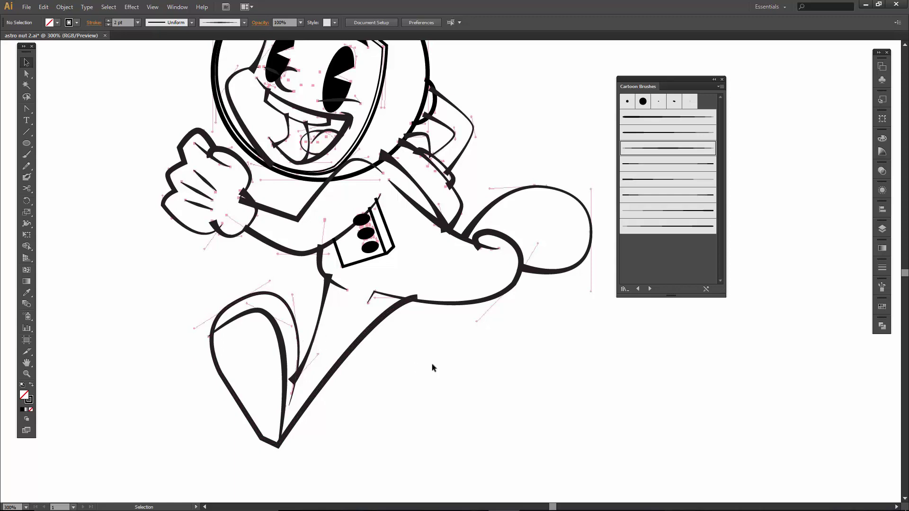
pyautogui.scroll(5, 450, 234)
pyautogui.hscroll(-4, 450, 234)
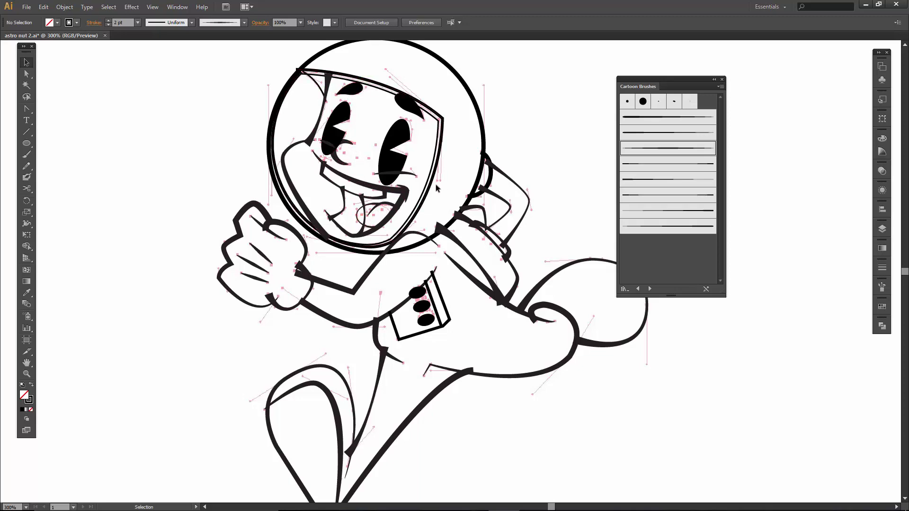
pyautogui.click(26, 7)
pyautogui.click(83, 115)
pyautogui.scroll(-1, 152, 270)
pyautogui.scroll(-4, 213, 246)
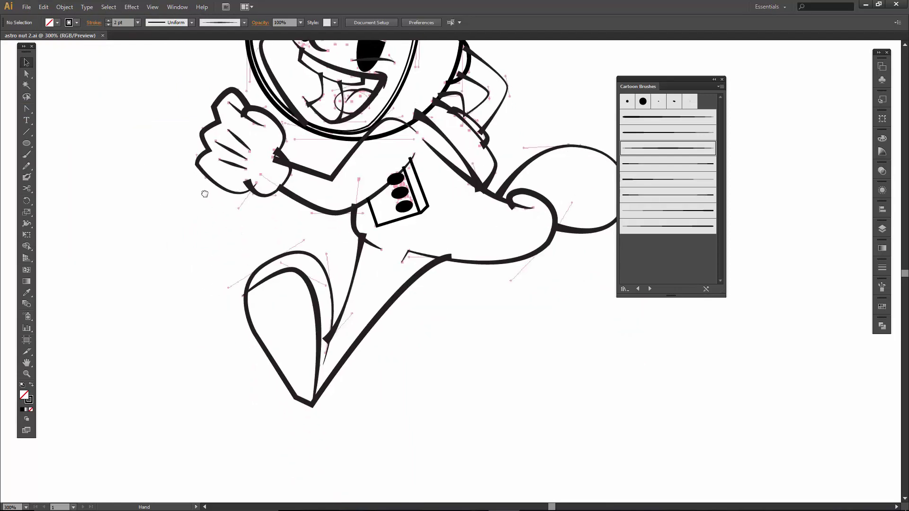
# - Draw two short lines across the shoe's top and toe and give them the tapered cartoon brush
pyautogui.click(26, 132)
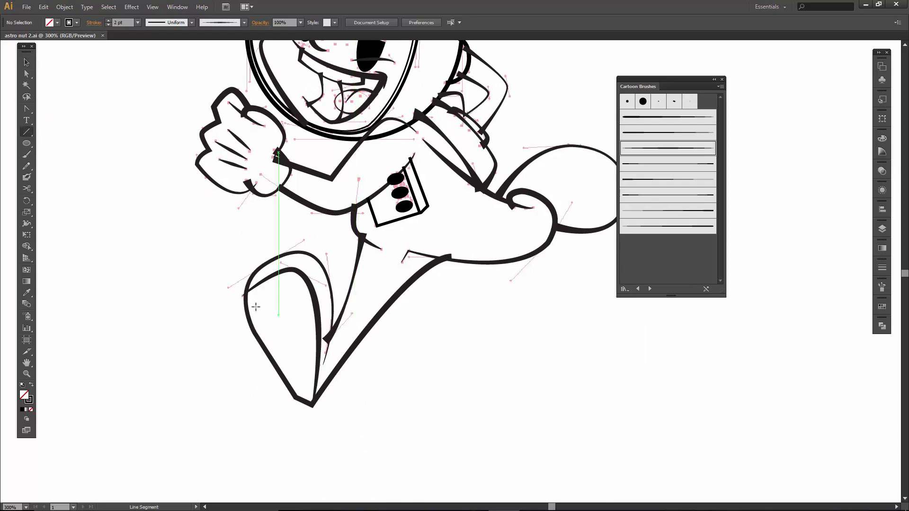
pyautogui.moveTo(241, 304); pyautogui.dragTo(303, 274)
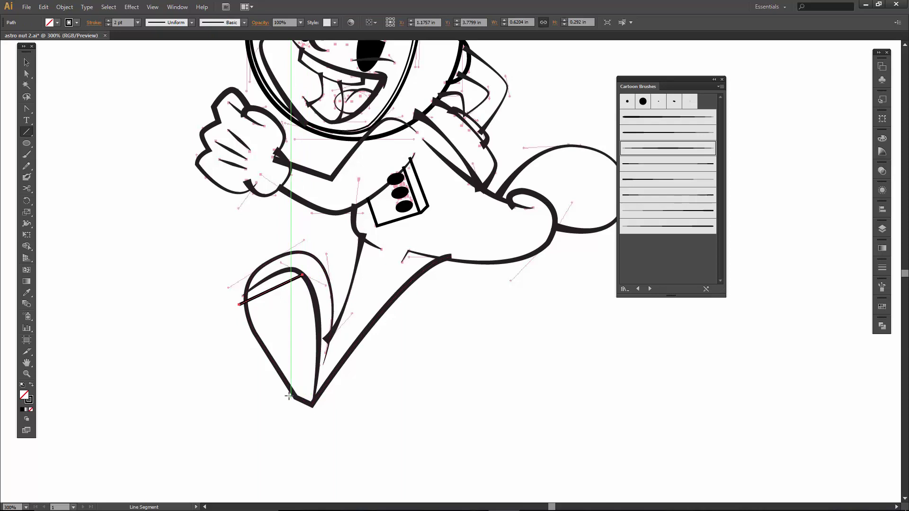
pyautogui.moveTo(291, 397); pyautogui.dragTo(321, 391)
pyautogui.press('v')
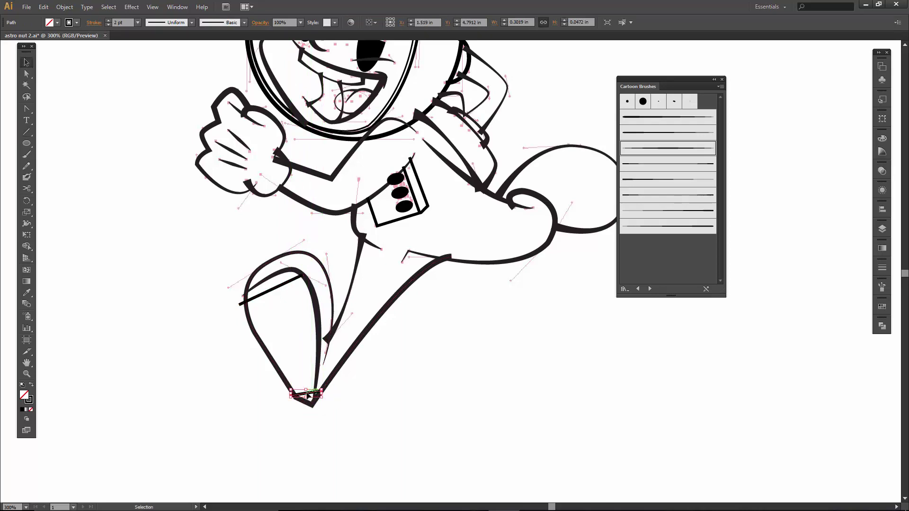
pyautogui.click(658, 150)
pyautogui.keyDown('shift'); pyautogui.click(272, 290); pyautogui.keyUp('shift')
pyautogui.click(694, 148)
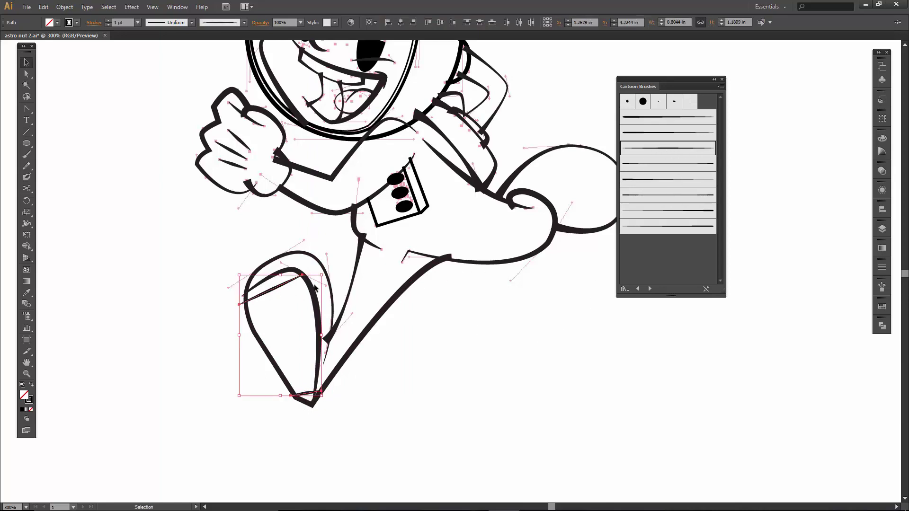
# - Stretch the upper shoe line wider, then select both shoe lines together
pyautogui.press('a')
pyautogui.click(297, 297)
pyautogui.click(286, 287)
pyautogui.press('v')
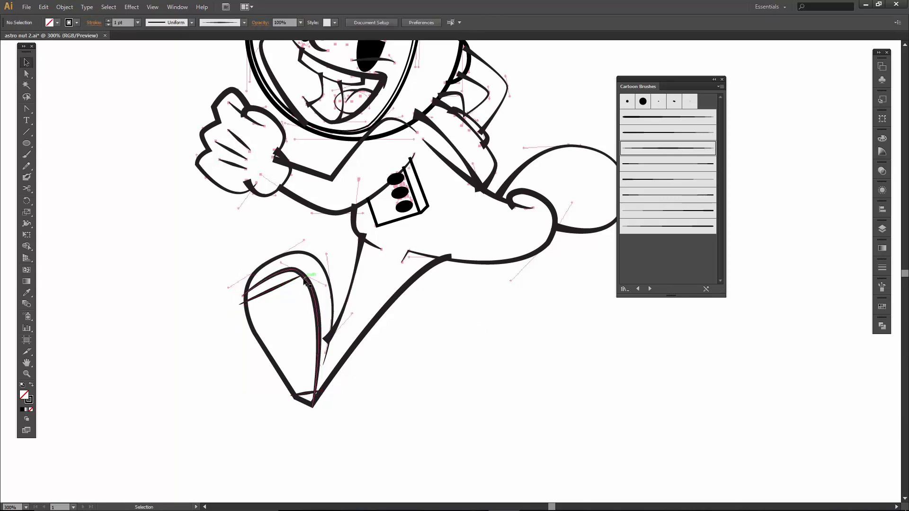
pyautogui.moveTo(303, 274); pyautogui.dragTo(312, 273)
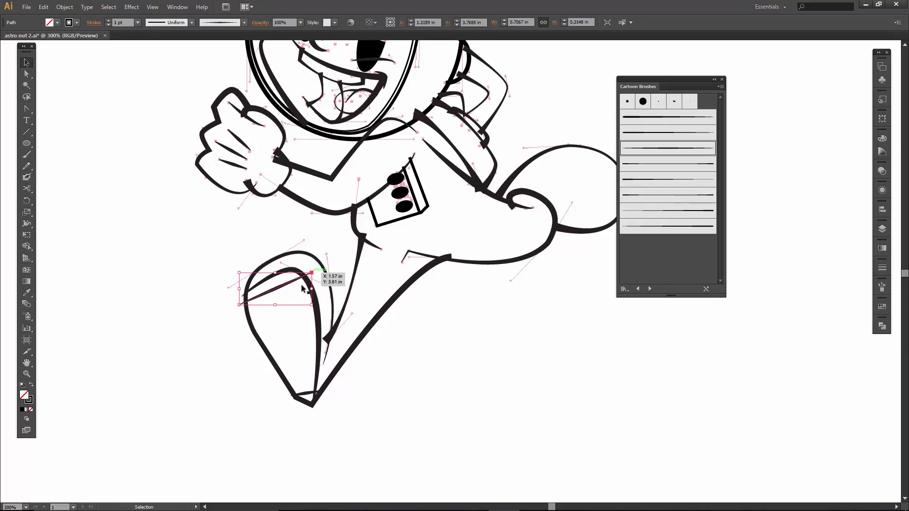
pyautogui.click(239, 372)
pyautogui.click(301, 395)
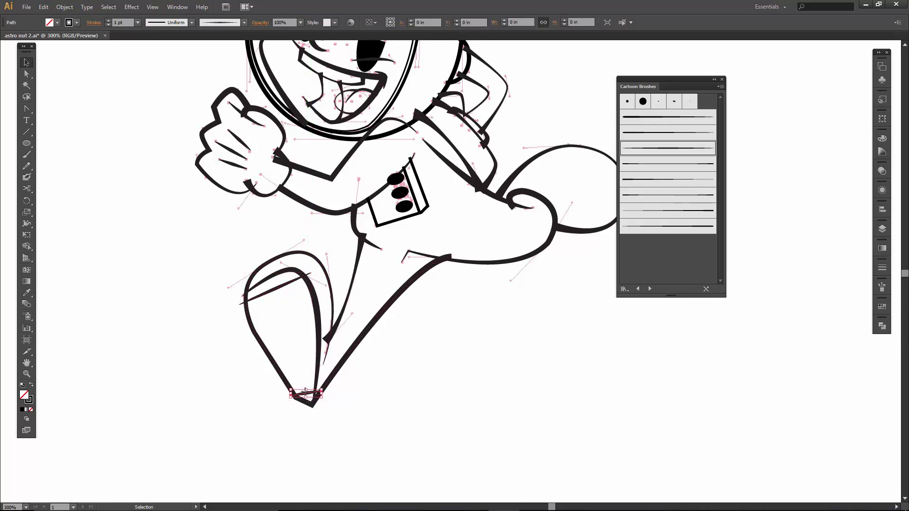
pyautogui.keyDown('shift'); pyautogui.click(271, 291); pyautogui.keyUp('shift')
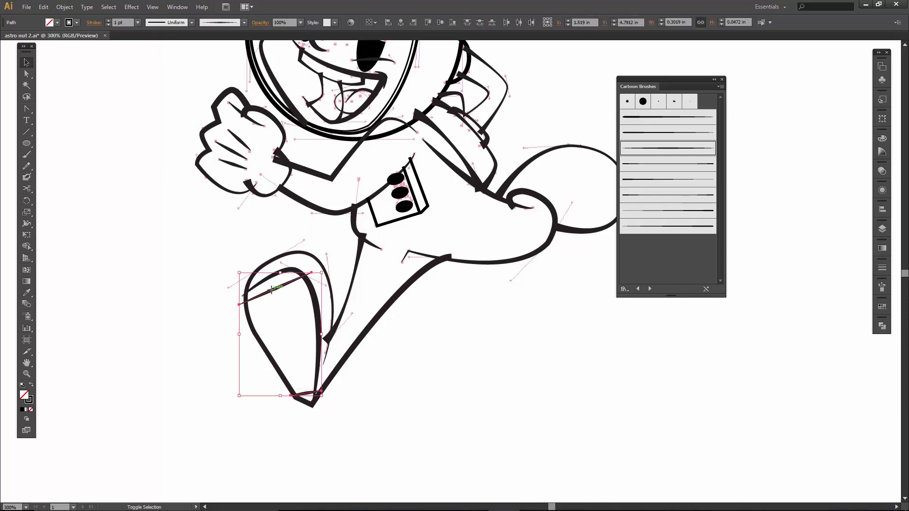
pyautogui.click(246, 410)
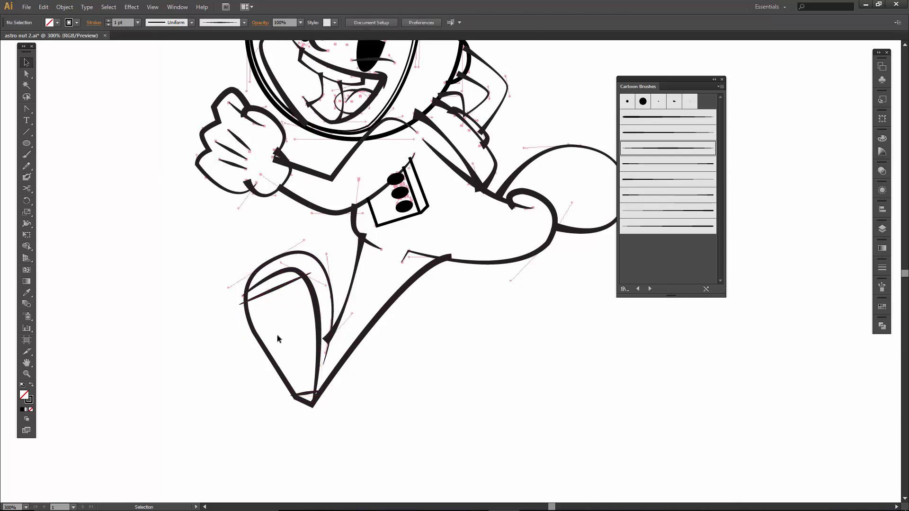
pyautogui.click(281, 287)
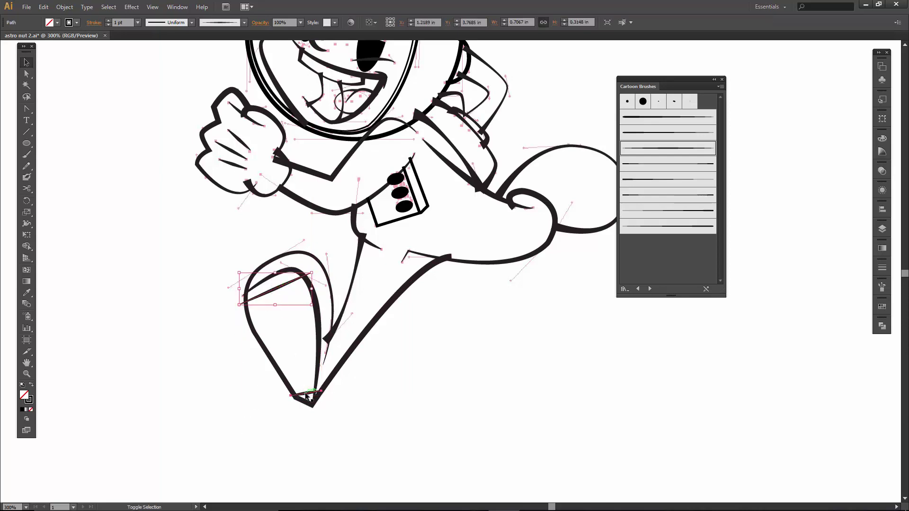
# - Set Blend Options spacing to Specified Steps
pyautogui.click(65, 6)
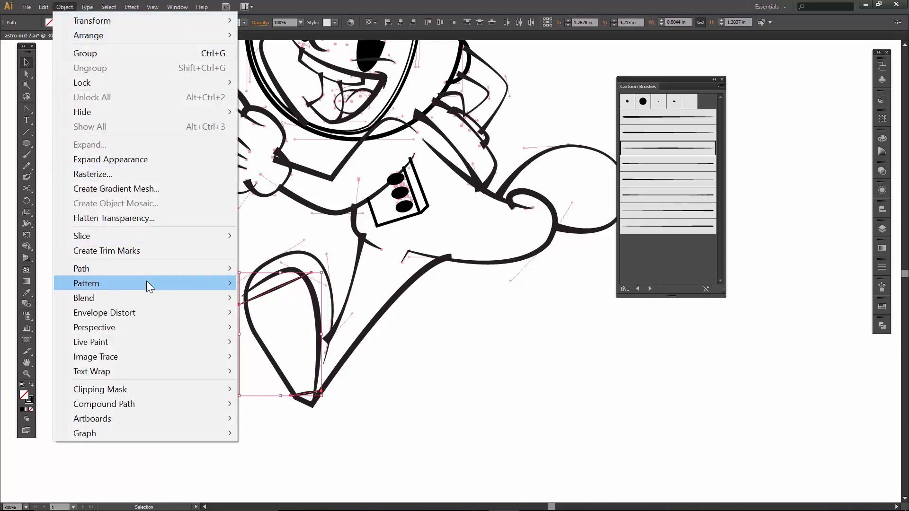
pyautogui.moveTo(151, 299)
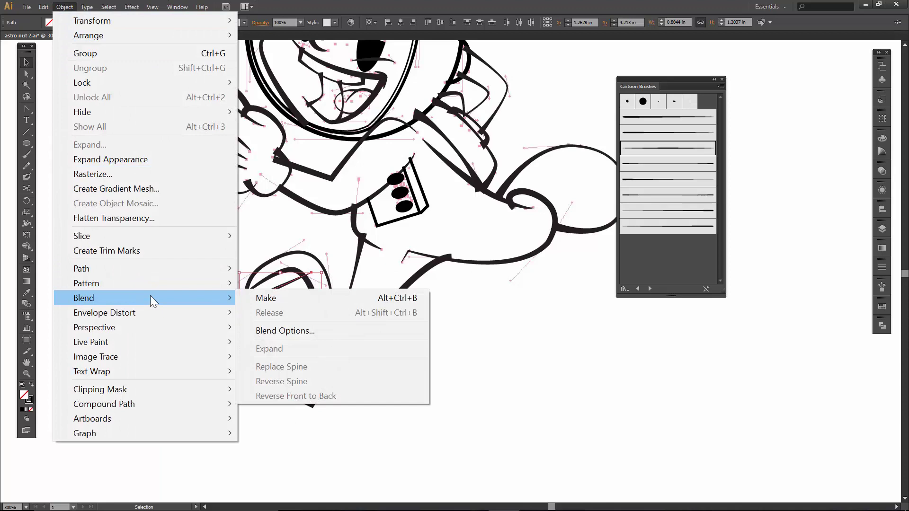
pyautogui.click(286, 330)
pyautogui.click(468, 245)
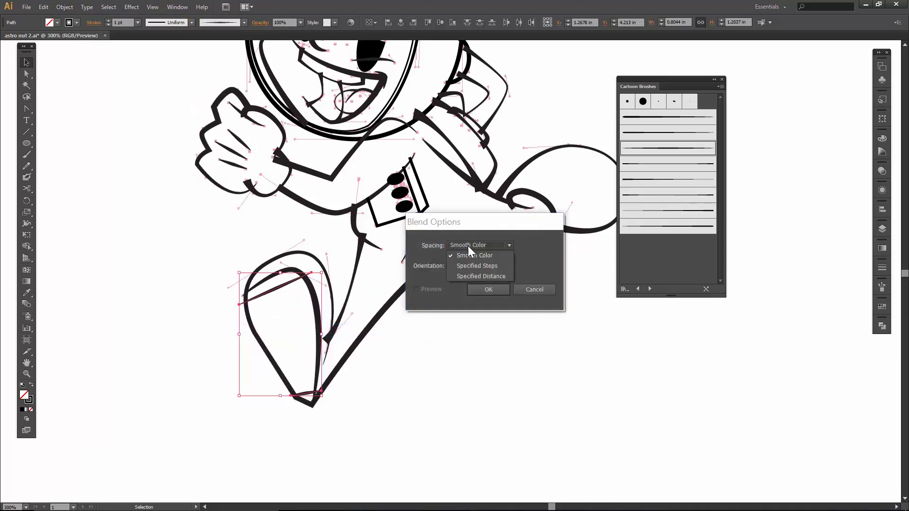
pyautogui.click(478, 267)
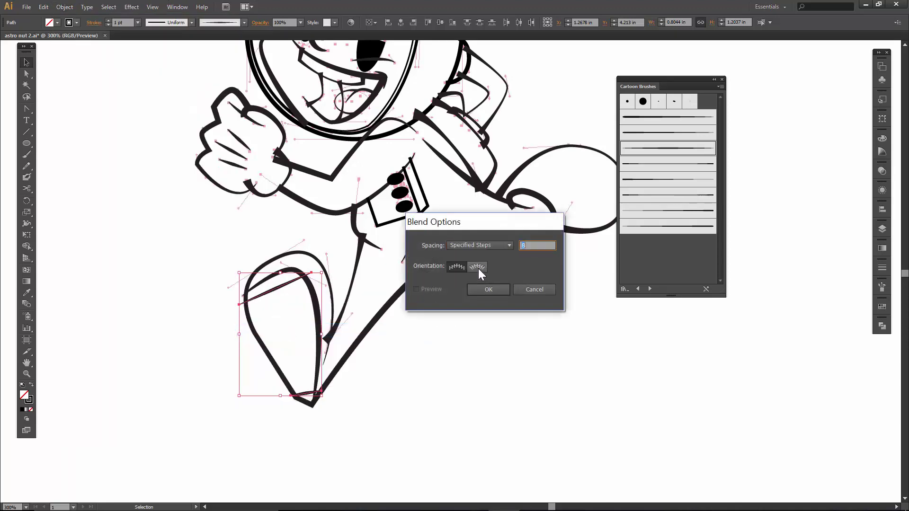
pyautogui.click(482, 289)
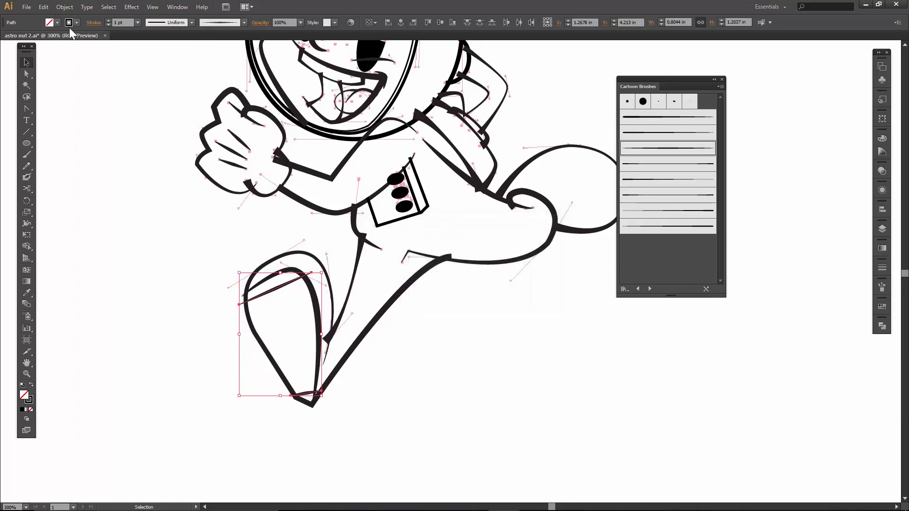
# - Blend the two shoe lines into hatch stripes across the shoe
pyautogui.click(65, 6)
pyautogui.moveTo(117, 299)
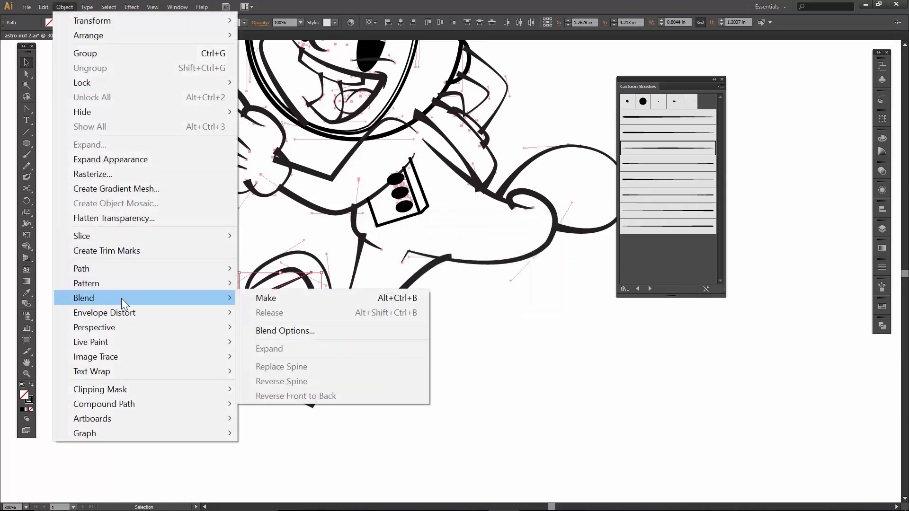
pyautogui.click(267, 301)
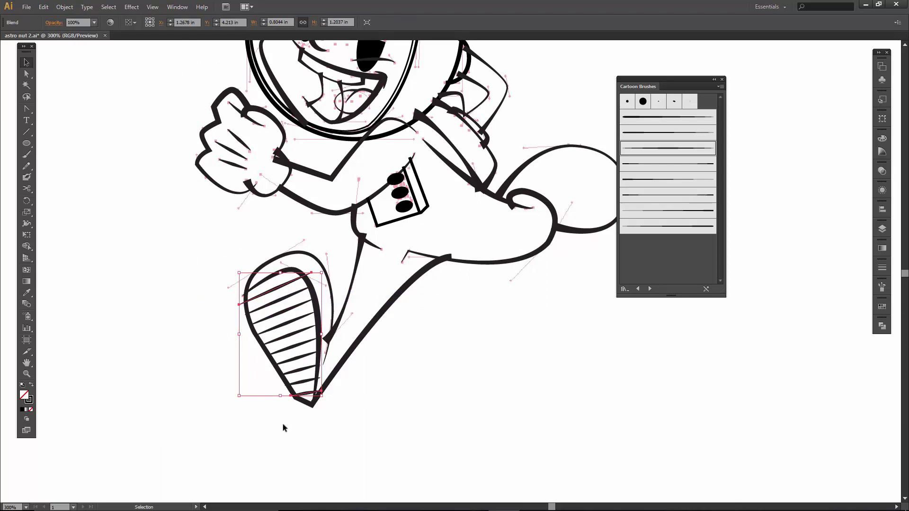
# - Align the 8-step hatch blend to the path with preview on, then deselect it
pyautogui.click(60, 8)
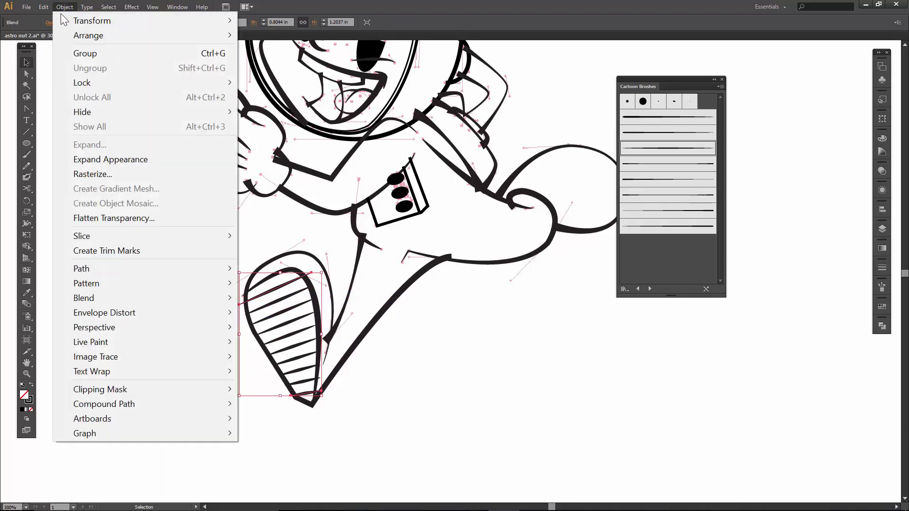
pyautogui.moveTo(107, 297)
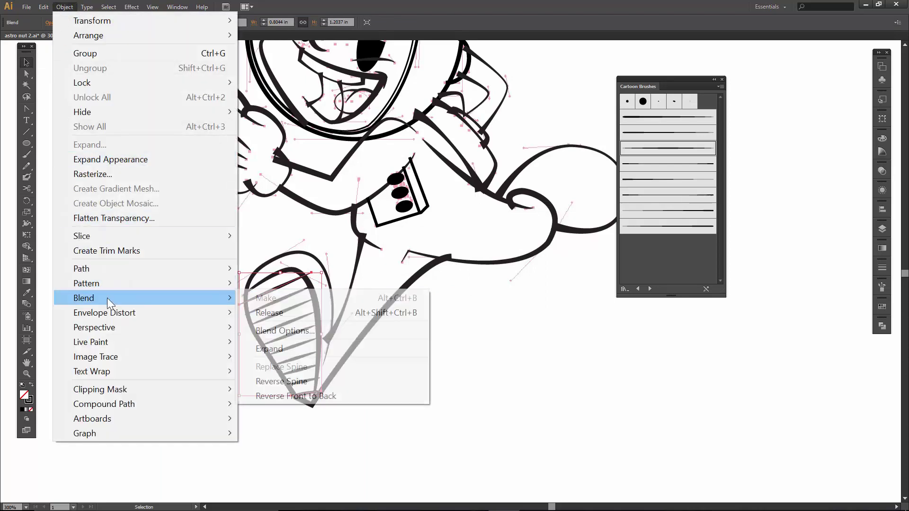
pyautogui.click(282, 330)
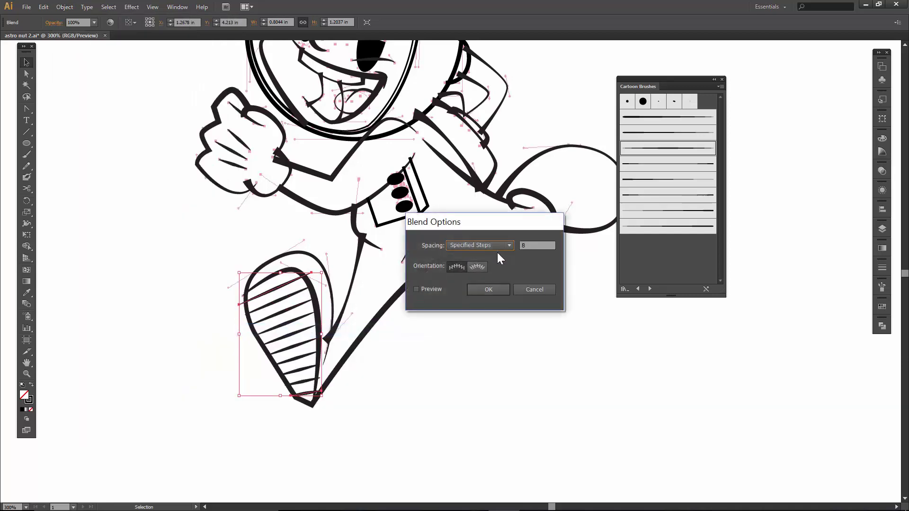
pyautogui.click(457, 267)
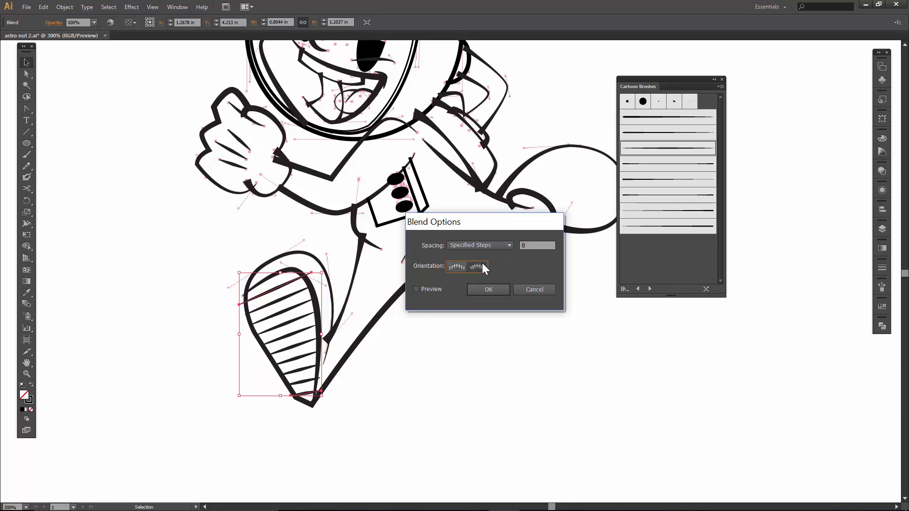
pyautogui.click(418, 289)
pyautogui.click(457, 267)
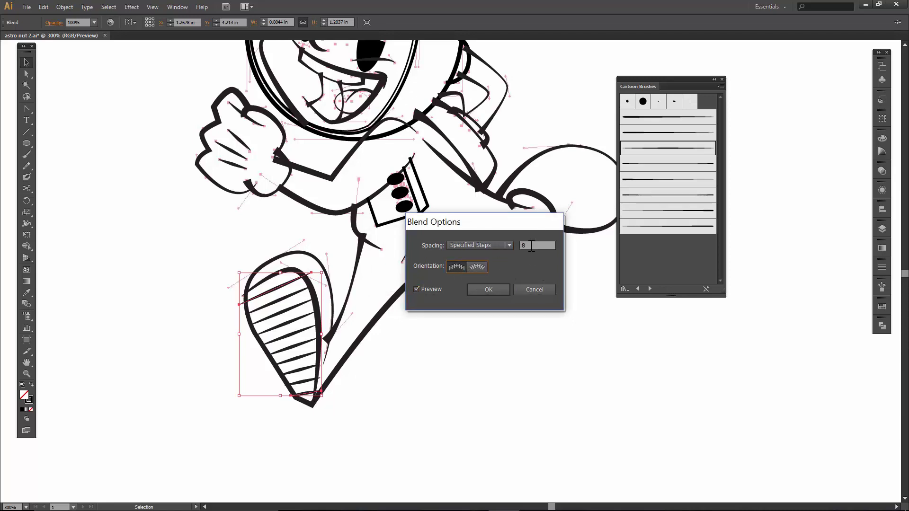
pyautogui.click(479, 290)
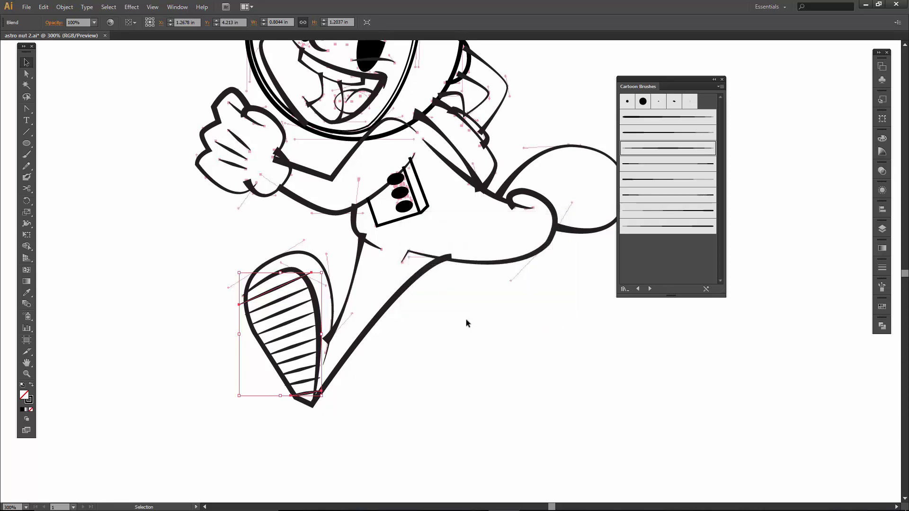
pyautogui.click(428, 378)
# - Draw a short diagonal line on the upper arm and give it and the arm stroke the Cartoon brush
pyautogui.scroll(2, 427, 379)
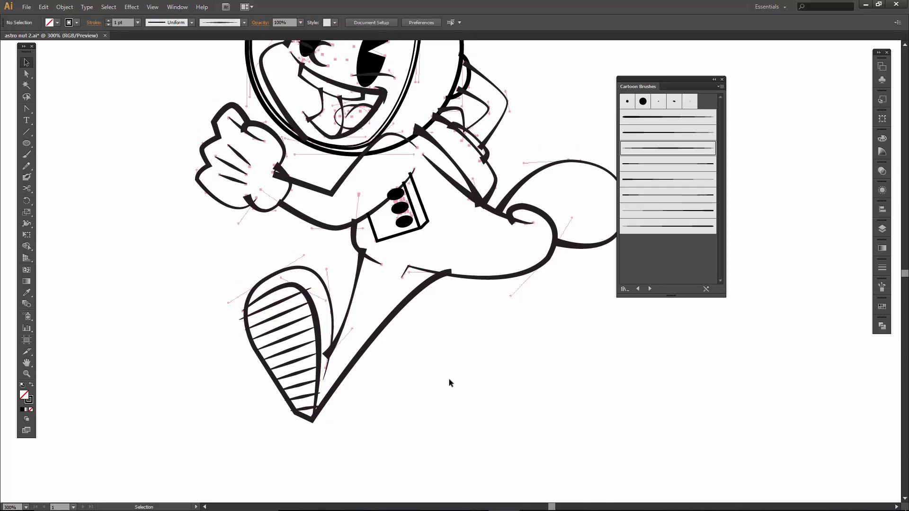
pyautogui.moveTo(447, 280); pyautogui.dragTo(438, 339)
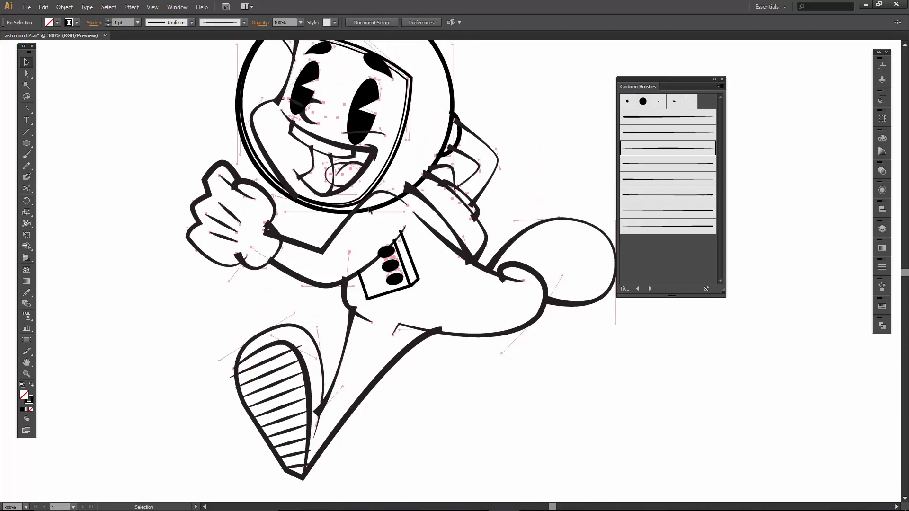
pyautogui.click(26, 131)
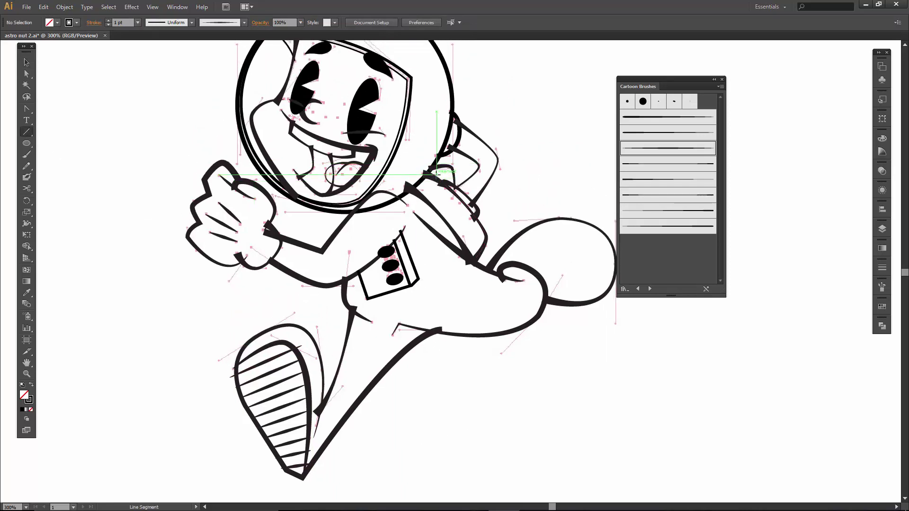
pyautogui.moveTo(436, 173)
pyautogui.mouseDown()
pyautogui.moveTo(415, 197)
pyautogui.moveTo(434, 198)
pyautogui.moveTo(477, 246)
pyautogui.mouseUp()
pyautogui.press('v')
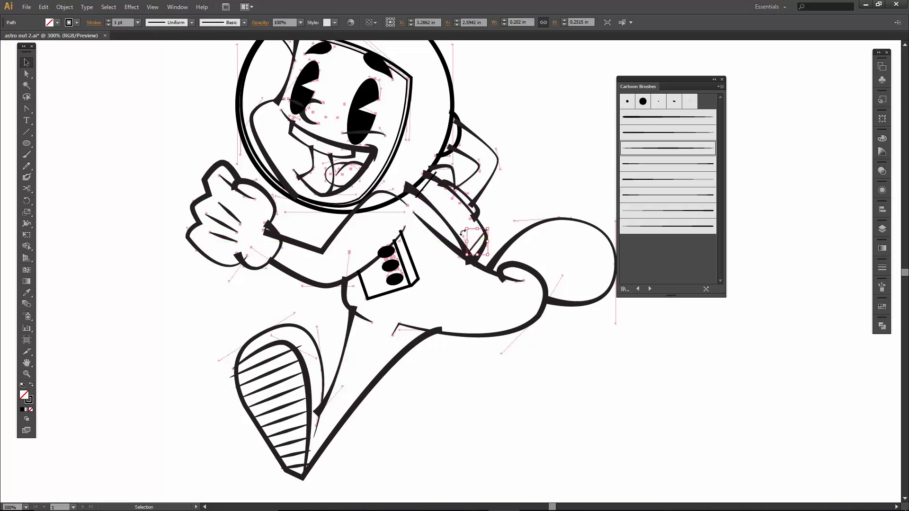
pyautogui.keyDown('shift'); pyautogui.click(425, 190); pyautogui.keyUp('shift')
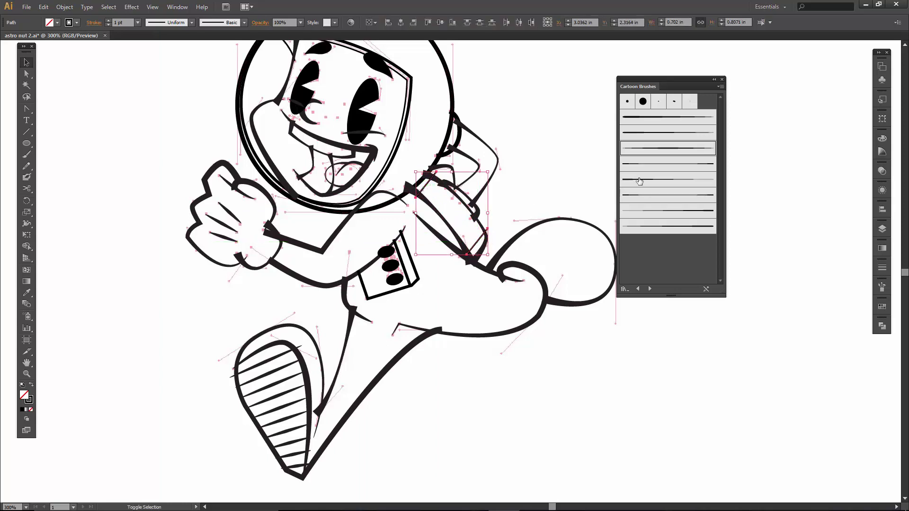
pyautogui.click(656, 151)
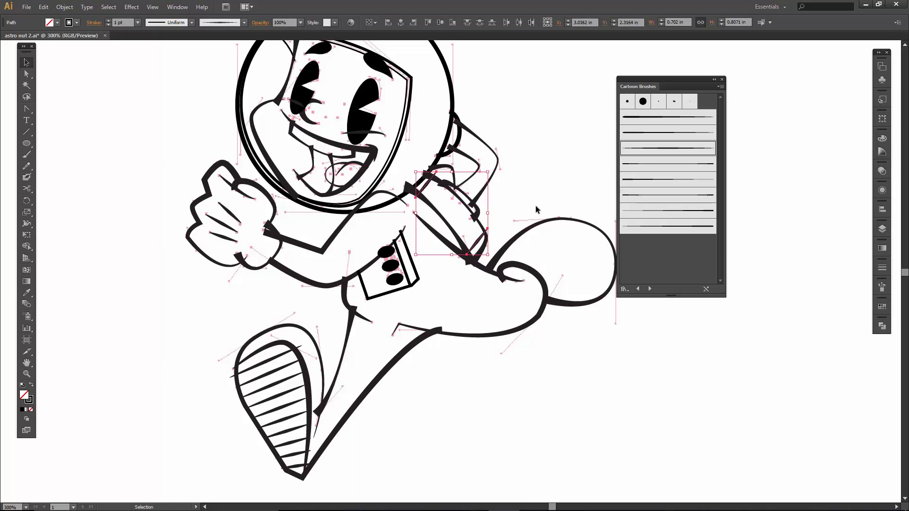
# - Blend the new line and the arm stroke into a row of hatch lines, then deselect
pyautogui.click(478, 241)
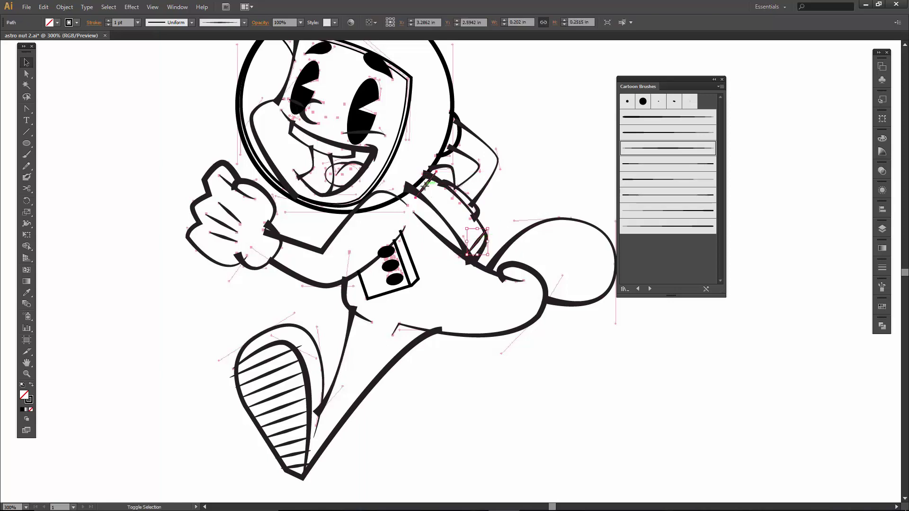
pyautogui.keyDown('shift'); pyautogui.click(425, 187); pyautogui.keyUp('shift')
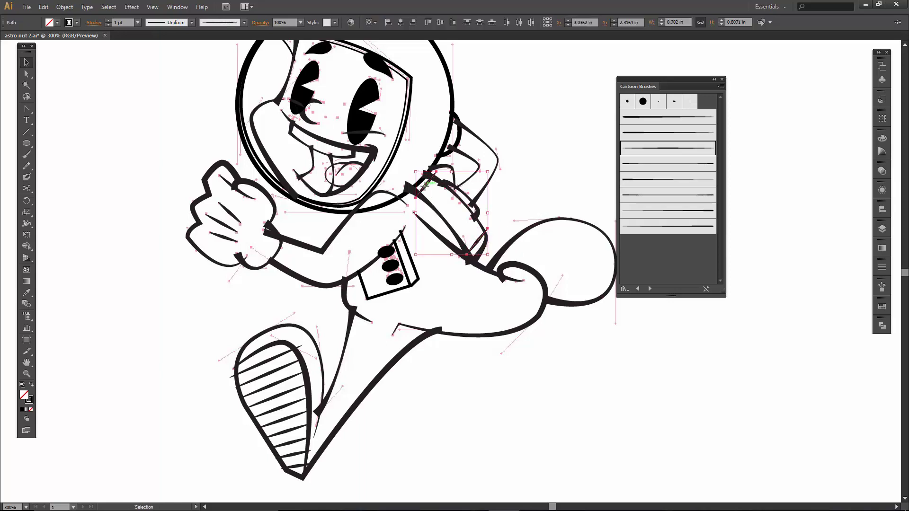
pyautogui.click(65, 7)
pyautogui.moveTo(126, 298)
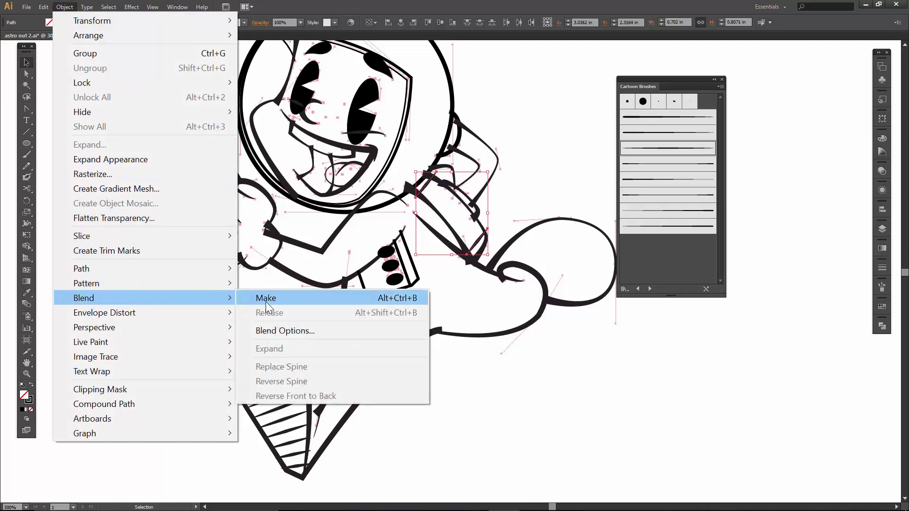
pyautogui.click(265, 301)
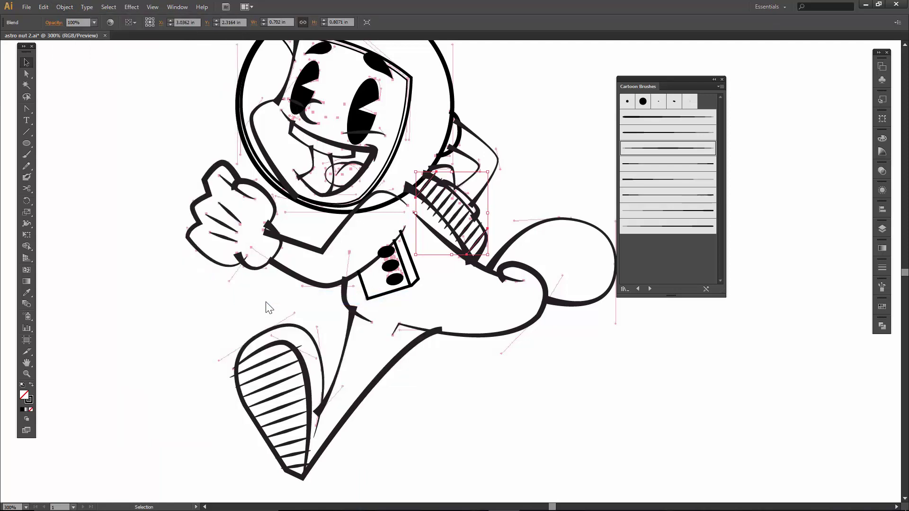
pyautogui.press('Up')
pyautogui.press('Up')
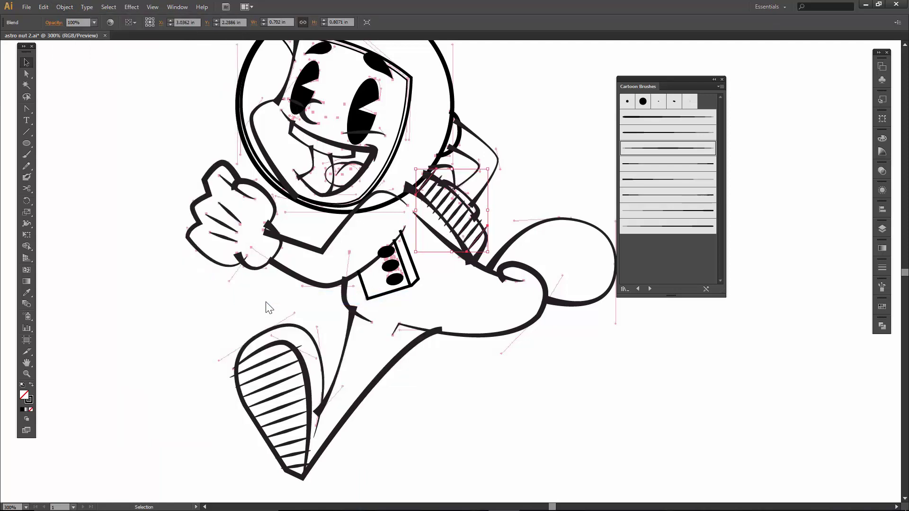
pyautogui.press('Down')
pyautogui.press('Down')
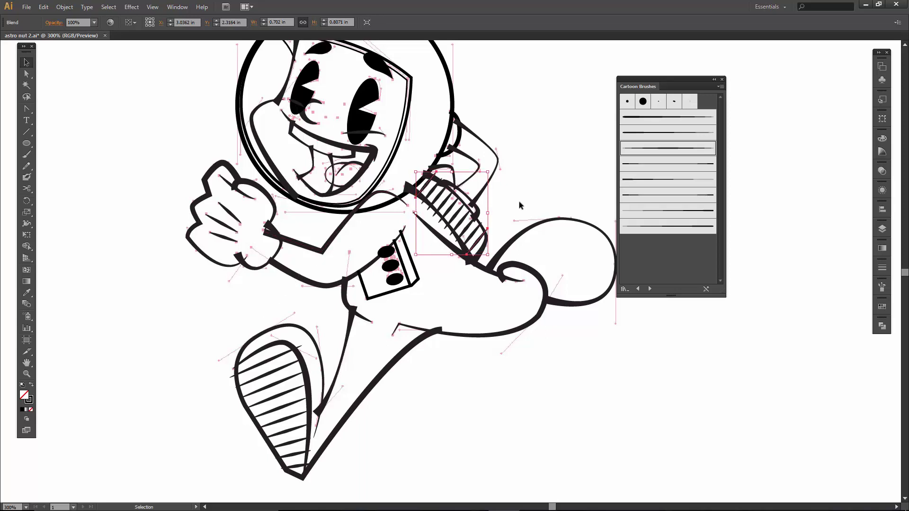
pyautogui.click(525, 196)
# - Zoom into the chest panel, draw a short line at its strip's top, and select both short lines
pyautogui.scroll(3, 517, 186)
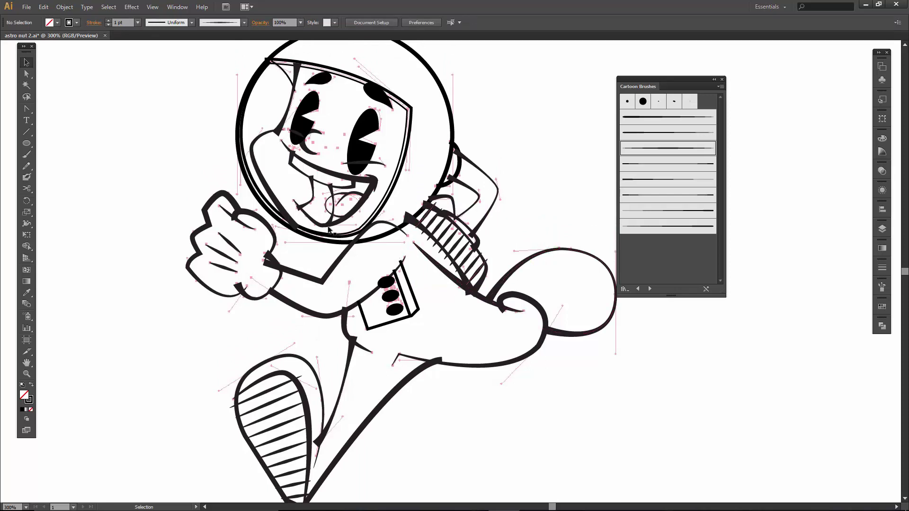
pyautogui.click(28, 132)
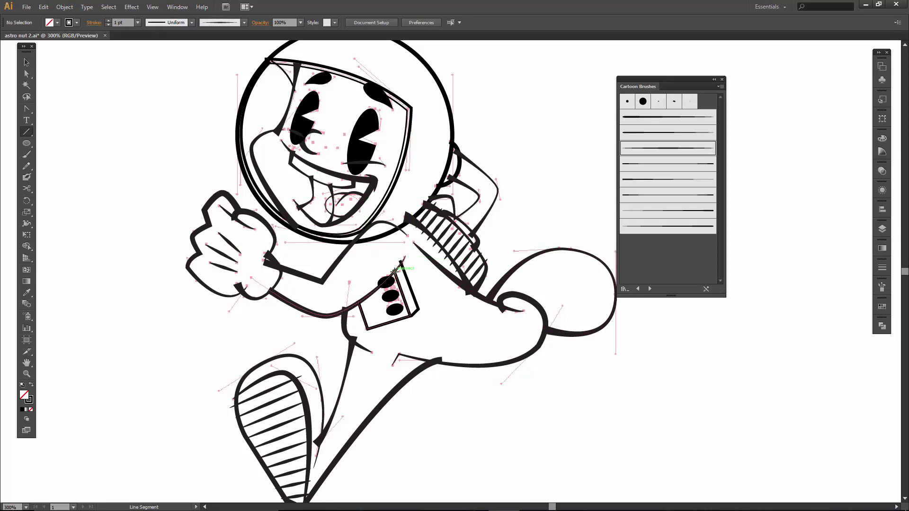
pyautogui.press('z')
pyautogui.moveTo(378, 251); pyautogui.dragTo(465, 363)
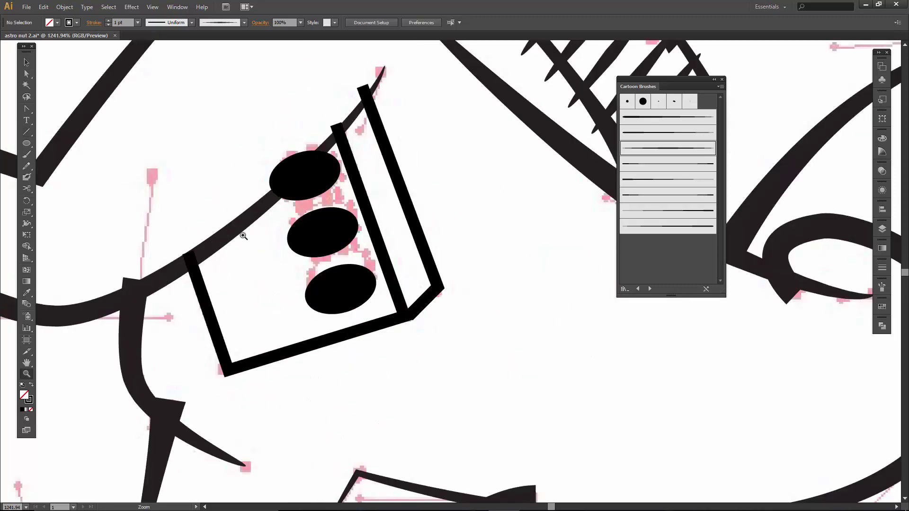
pyautogui.click(27, 131)
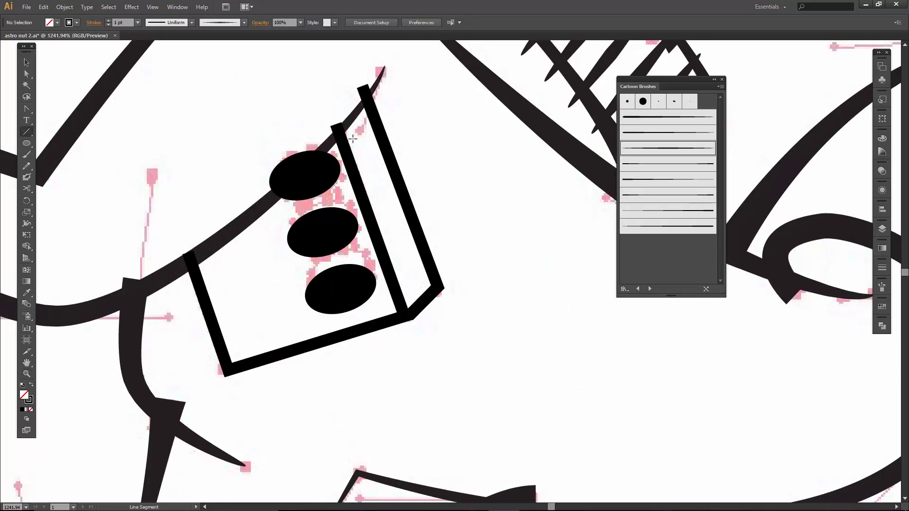
pyautogui.moveTo(347, 143); pyautogui.dragTo(420, 282)
pyautogui.press('v')
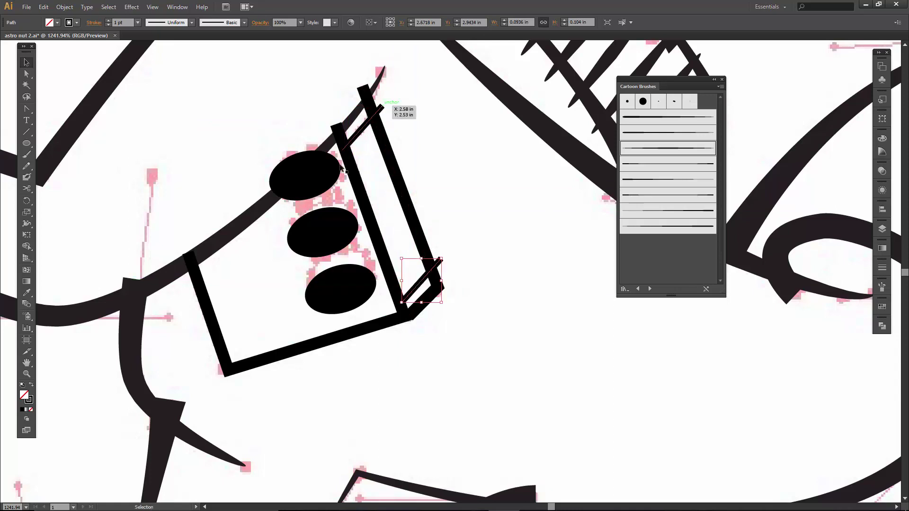
pyautogui.keyDown('shift'); pyautogui.click(358, 129); pyautogui.keyUp('shift')
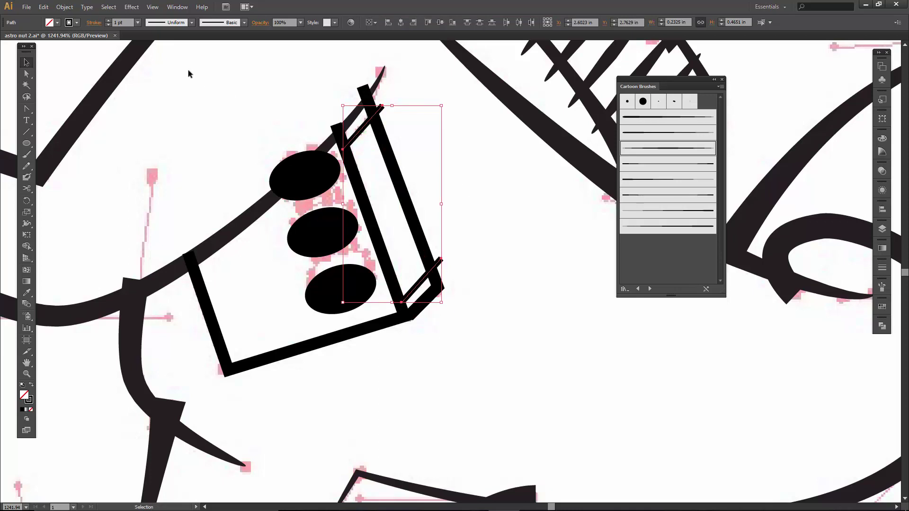
# - Blend the two short chest-strip lines into a ladder of rungs
pyautogui.click(64, 6)
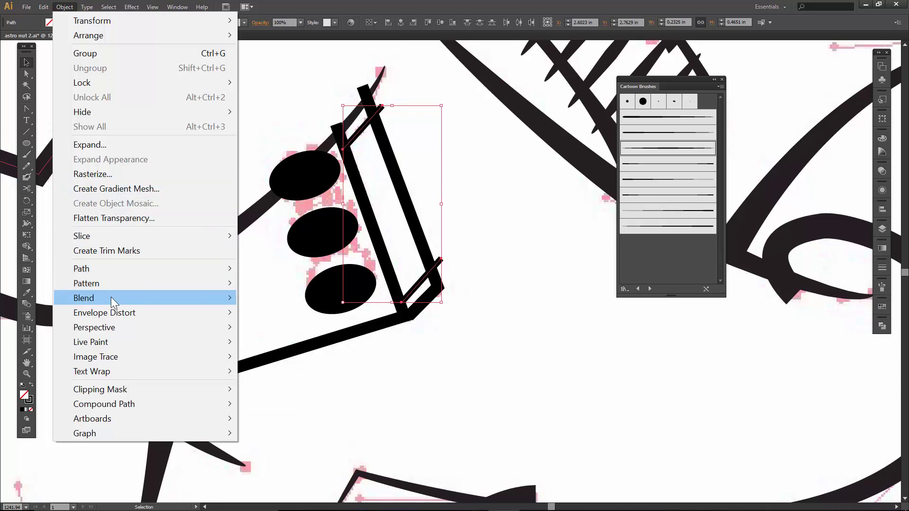
pyautogui.moveTo(111, 297)
pyautogui.click(271, 301)
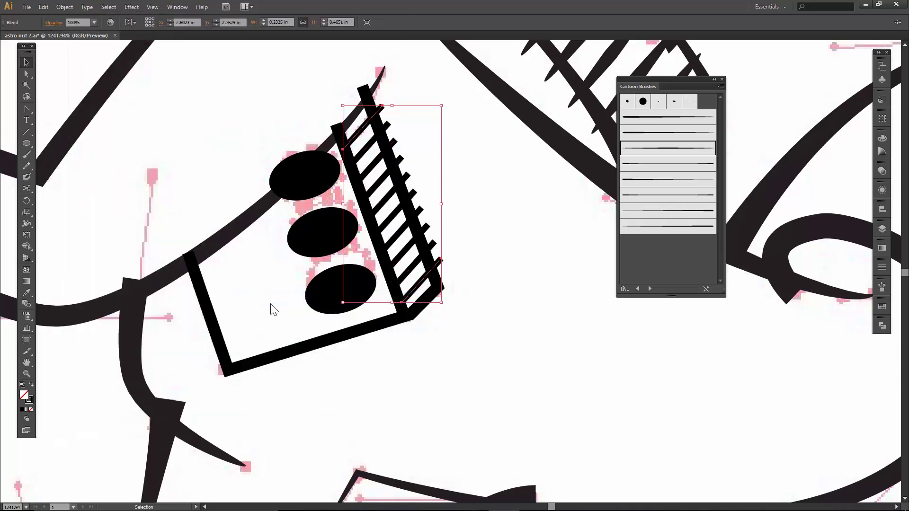
# - Check Blend Options, leaving spacing at Specified Steps, then deselect and zoom out
pyautogui.click(64, 7)
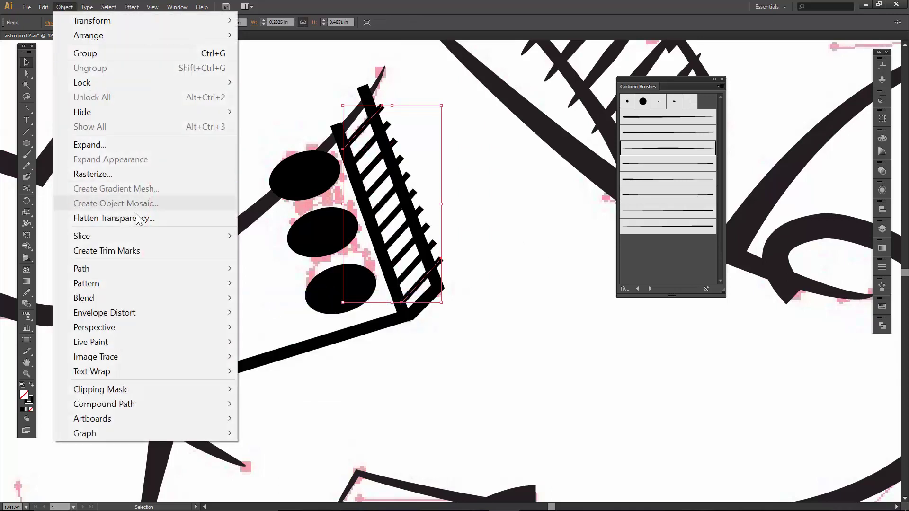
pyautogui.moveTo(148, 298)
pyautogui.click(295, 333)
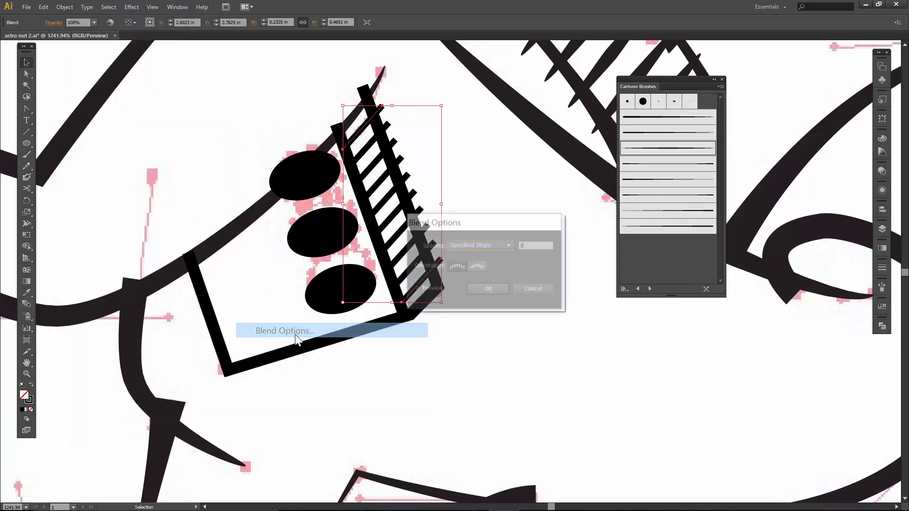
pyautogui.click(506, 245)
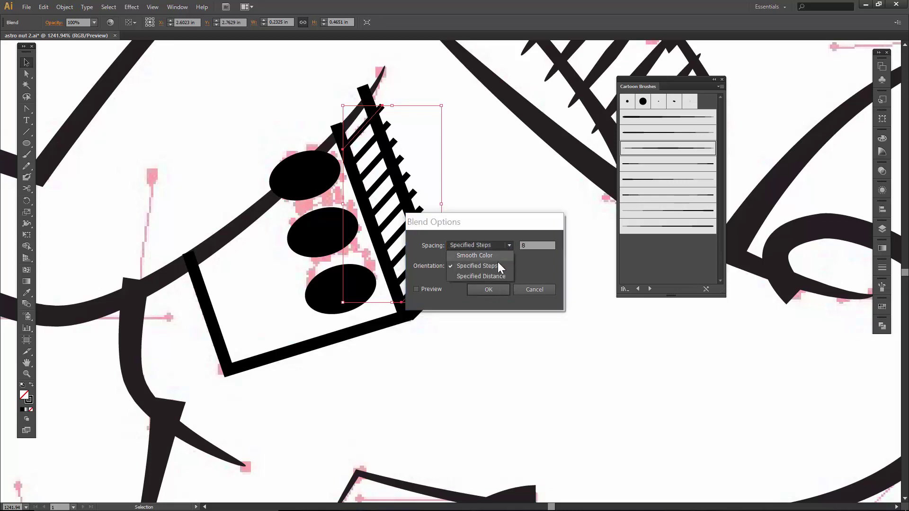
pyautogui.click(529, 290)
pyautogui.click(530, 290)
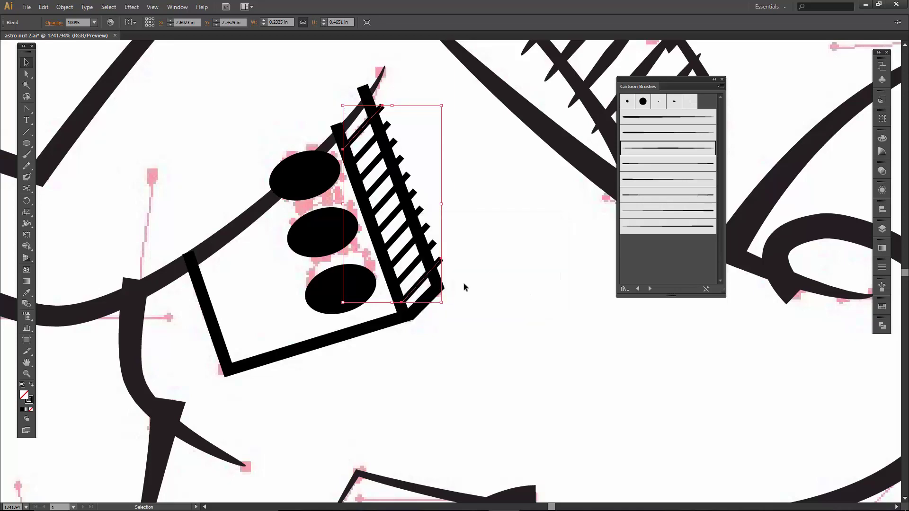
pyautogui.click(499, 267)
pyautogui.hotkey('ctrl', '-')
pyautogui.hotkey('ctrl', '-')
pyautogui.hotkey('ctrl', '-')
pyautogui.hotkey('ctrl', '-')
pyautogui.hotkey('ctrl', '-')
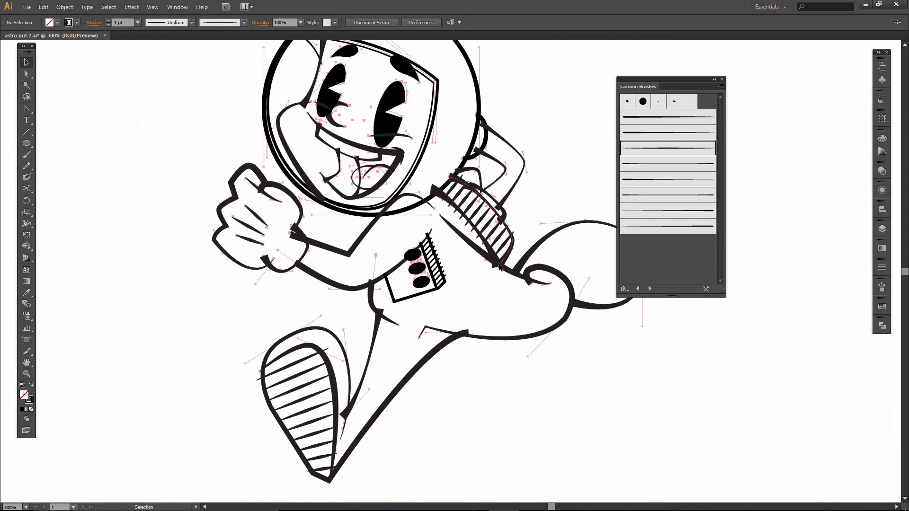
# - Recentre and zoom out to the whole astronaut, then save it to astro nut 2.ai
pyautogui.moveTo(483, 148); pyautogui.dragTo(434, 135)
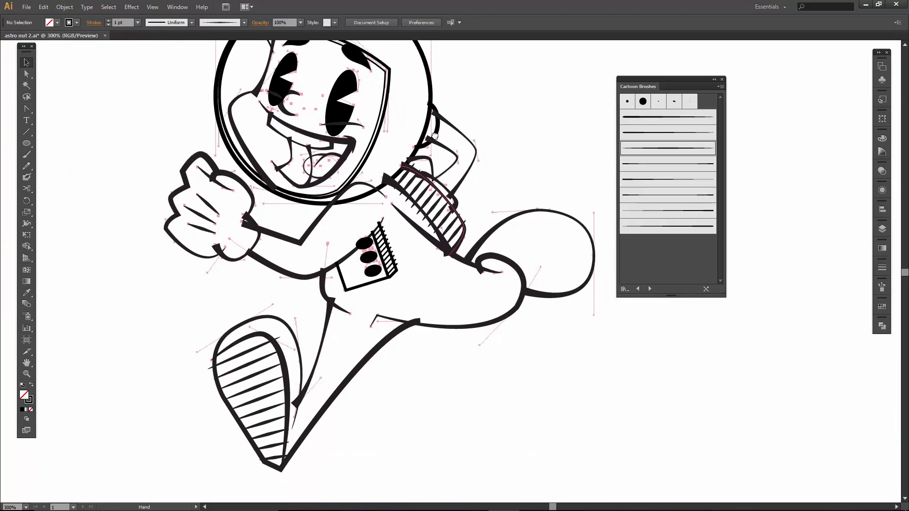
pyautogui.hotkey('ctrl', '-')
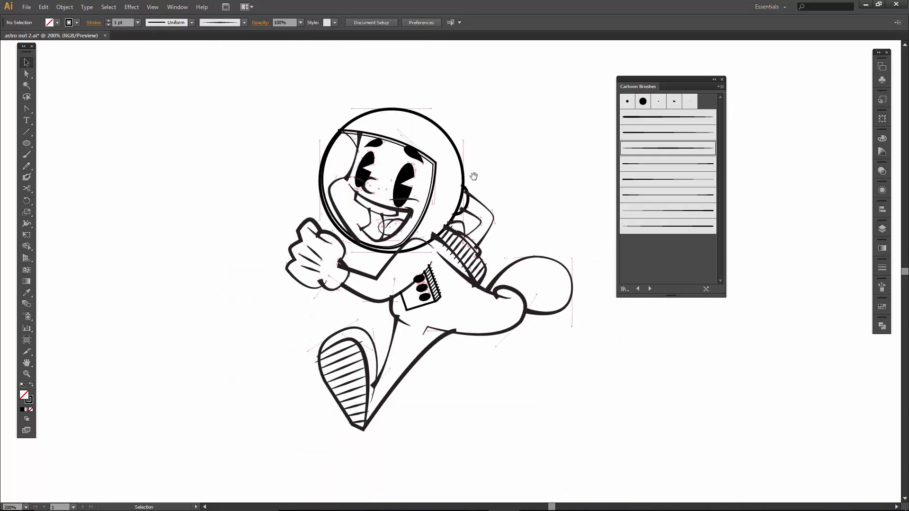
pyautogui.click(28, 3)
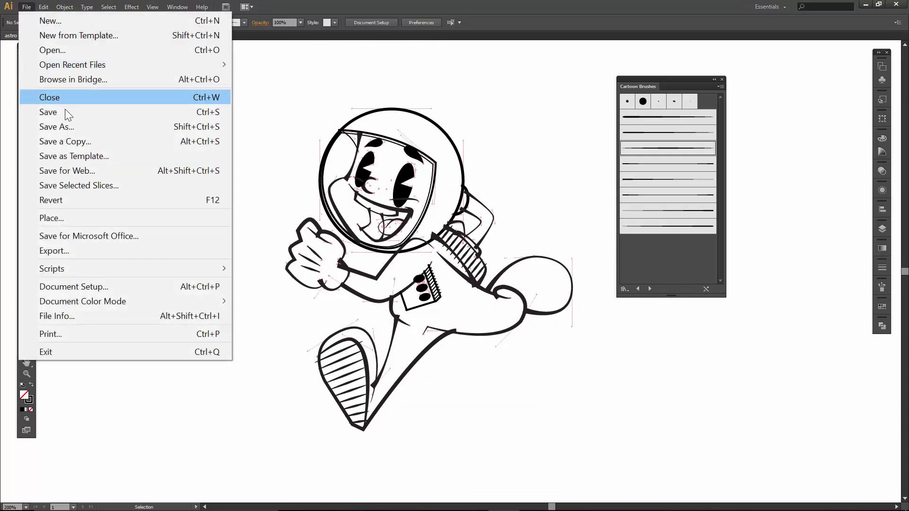
pyautogui.click(67, 113)
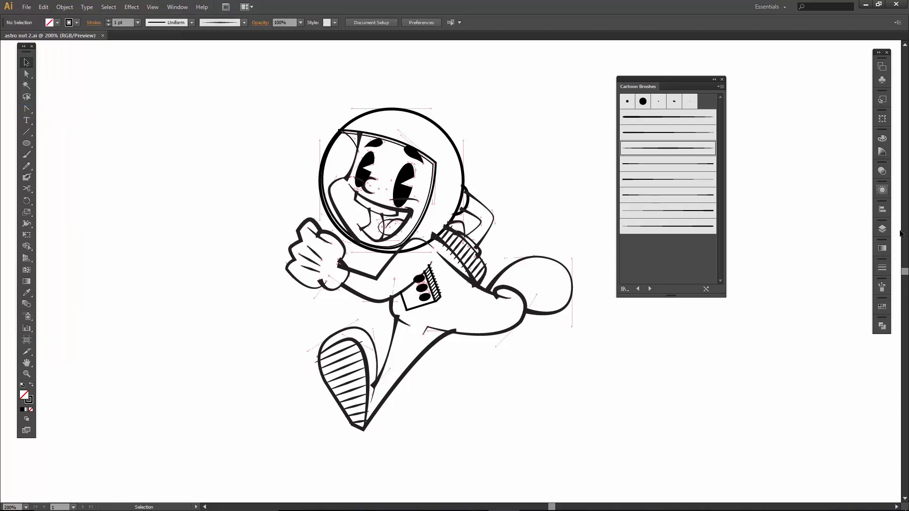
# - Duplicate the INKING layer, hide the original, rename the copy ERASER, and select its artwork
pyautogui.click(884, 230)
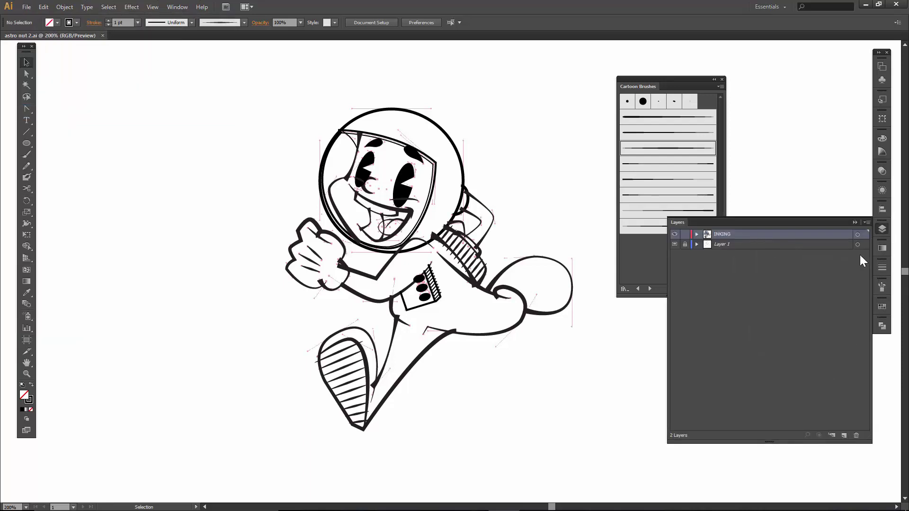
pyautogui.click(866, 222)
pyautogui.click(758, 210)
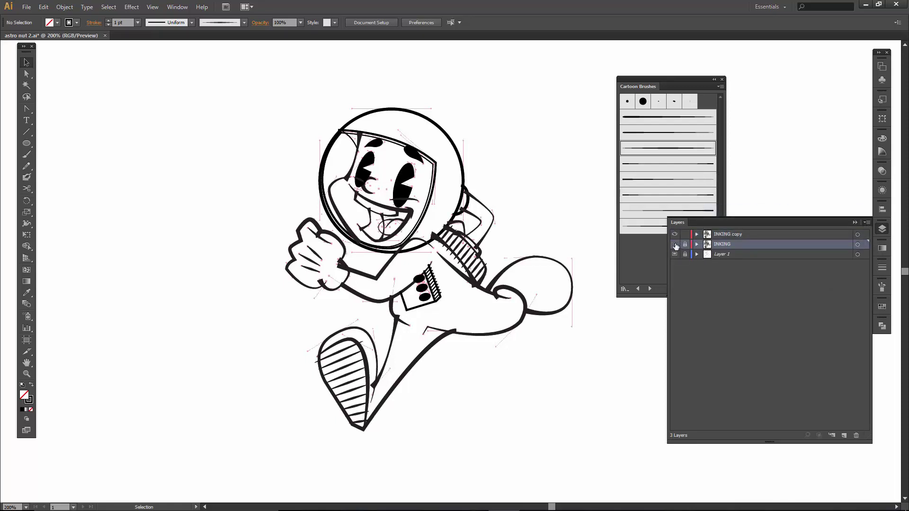
pyautogui.click(675, 245)
pyautogui.click(731, 230)
pyautogui.doubleClick(729, 233)
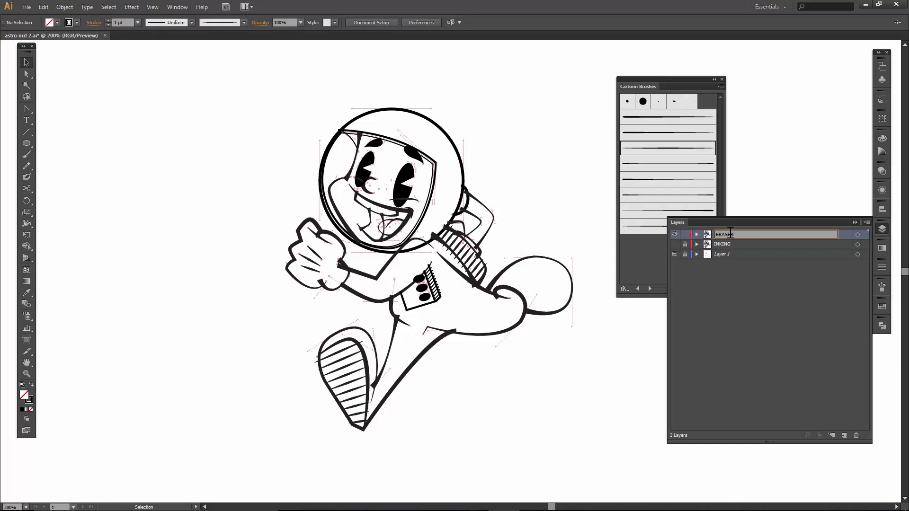
pyautogui.press('Return')
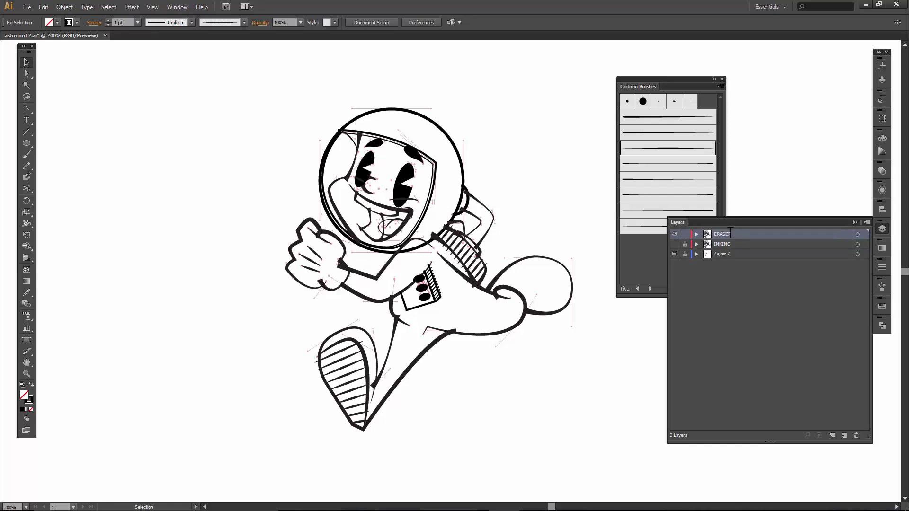
pyautogui.click(857, 235)
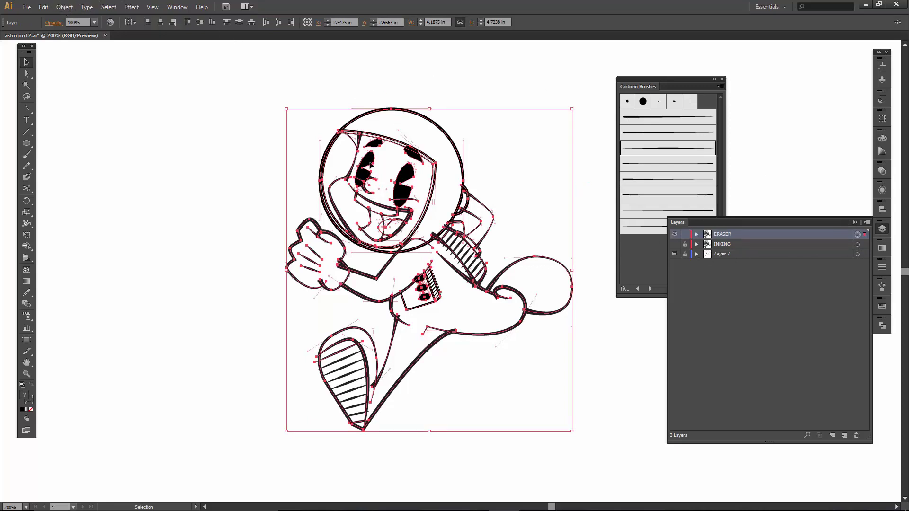
# - Expand Appearance on the ERASER artwork, then Expand it with Fill and Stroke, and deselect
pyautogui.click(60, 6)
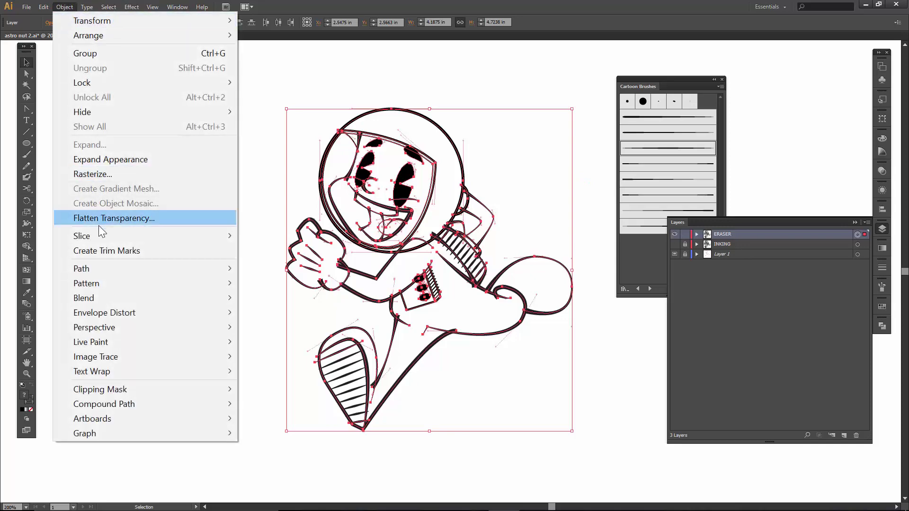
pyautogui.click(98, 161)
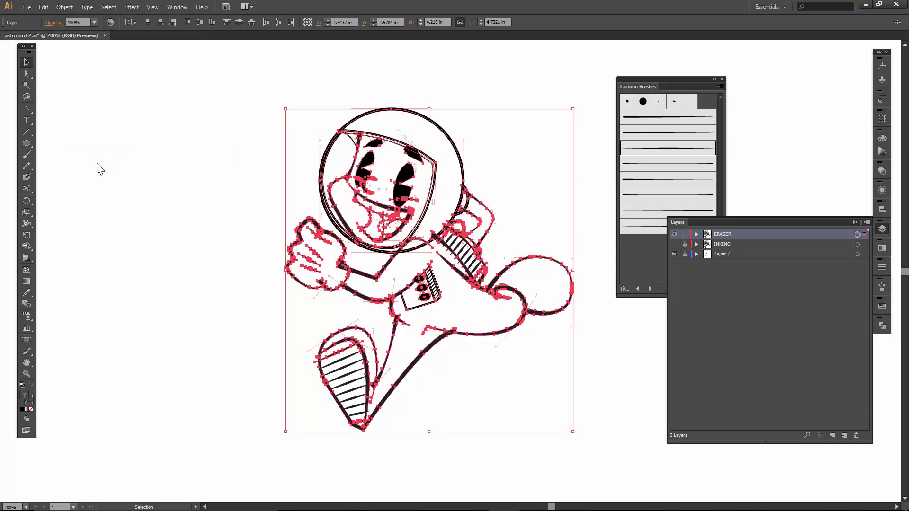
pyautogui.click(60, 8)
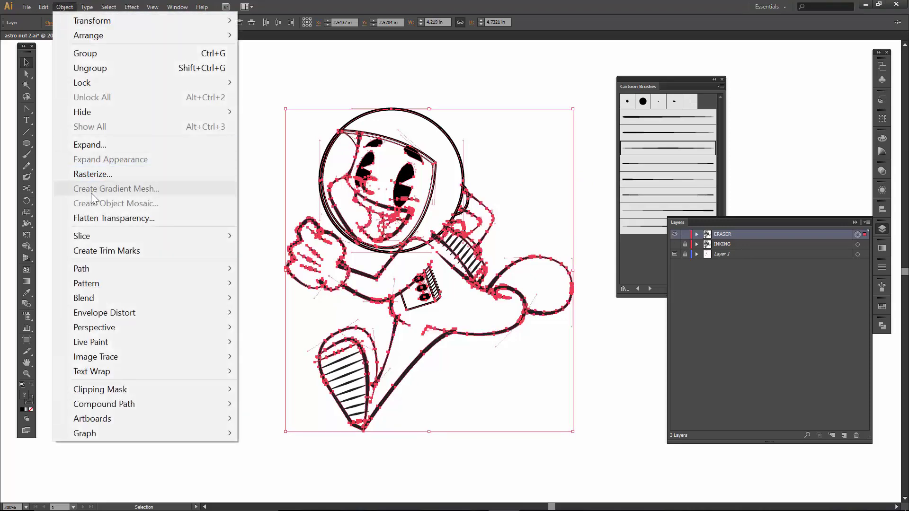
pyautogui.click(92, 145)
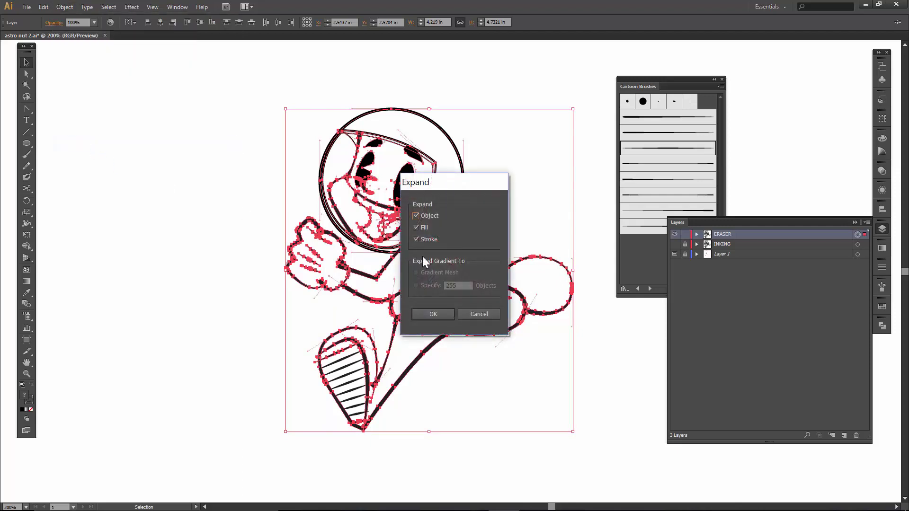
pyautogui.click(434, 314)
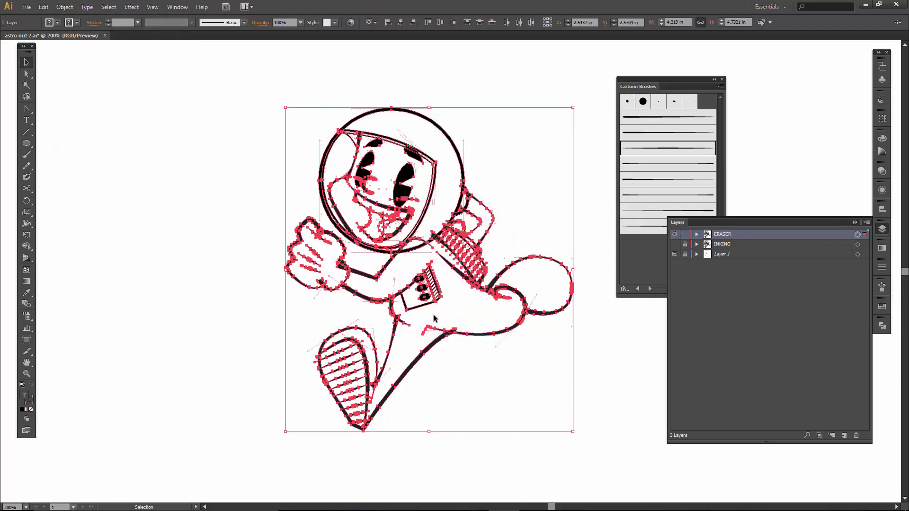
pyautogui.click(452, 349)
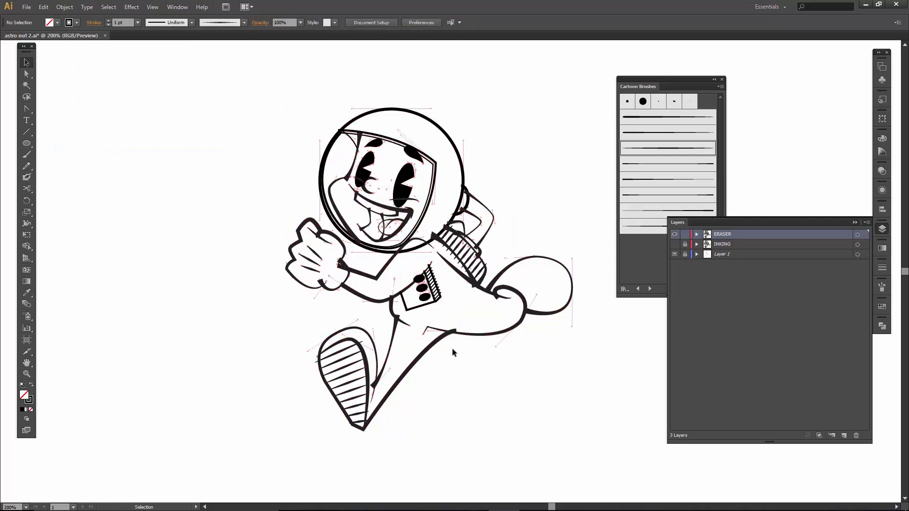
# - Zoom into the boot sole and erase the overlaps along the inner outline's right and left edges
pyautogui.press('z')
pyautogui.moveTo(290, 309); pyautogui.dragTo(412, 452)
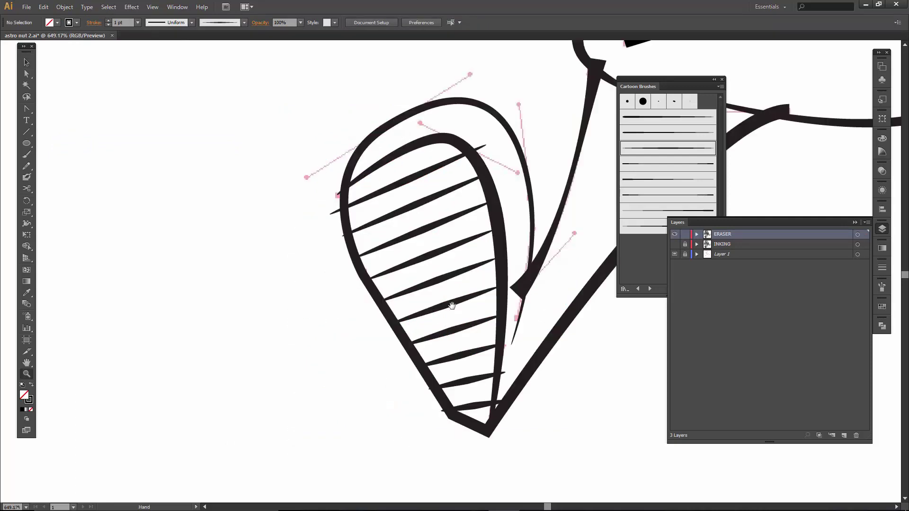
pyautogui.moveTo(451, 306); pyautogui.dragTo(376, 289)
pyautogui.press('v')
pyautogui.click(339, 158)
pyautogui.hotkey('shift', 'e')
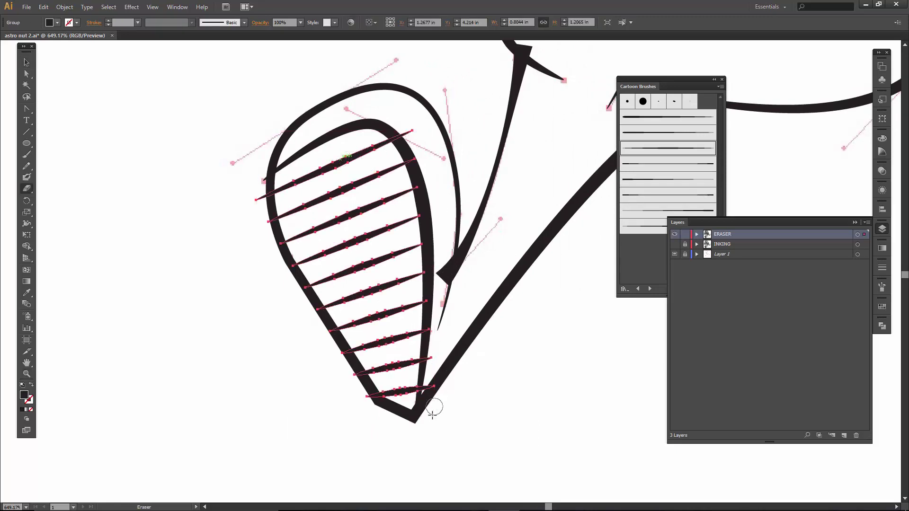
pyautogui.moveTo(414, 131)
pyautogui.mouseDown()
pyautogui.moveTo(442, 274)
pyautogui.moveTo(422, 426)
pyautogui.mouseUp()
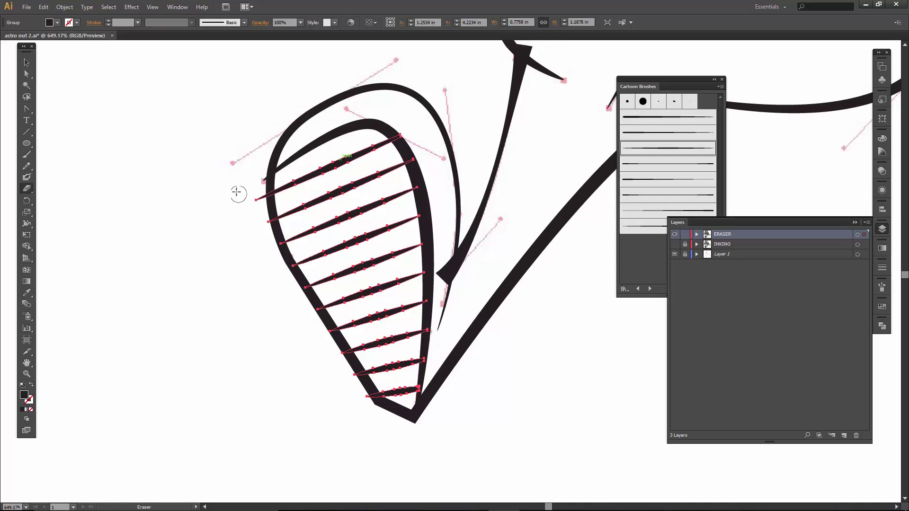
pyautogui.moveTo(256, 164)
pyautogui.mouseDown()
pyautogui.moveTo(259, 215)
pyautogui.moveTo(282, 270)
pyautogui.moveTo(383, 428)
pyautogui.mouseUp()
# - Erase the left tip of the boot sole's inner outline
pyautogui.press('v')
pyautogui.click(317, 215)
pyautogui.click(316, 146)
pyautogui.hotkey('shift', 'e')
pyautogui.moveTo(262, 179); pyautogui.dragTo(180, 196)
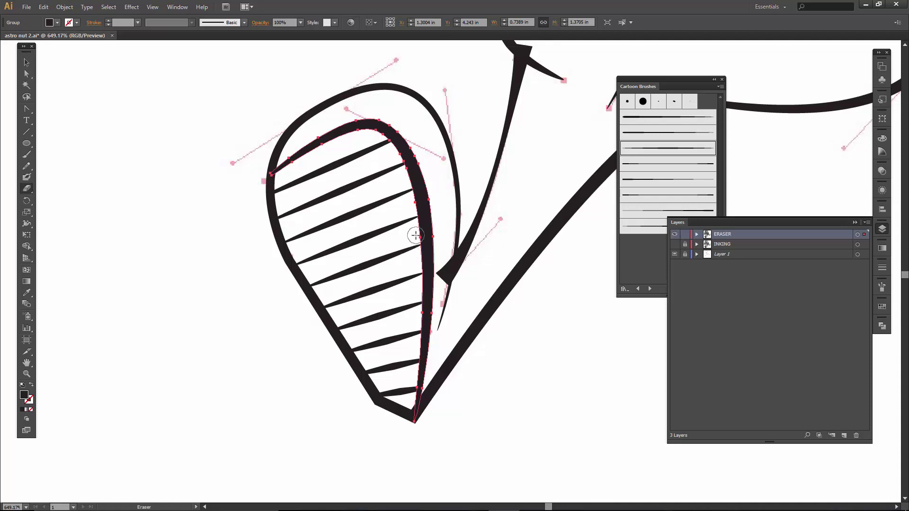
# - Erase the V-shaped stroke's overlapping upper corner and the thin curved stroke's junction overlap
pyautogui.keyDown('ctrl'); pyautogui.click(470, 237); pyautogui.keyUp('ctrl')
pyautogui.press('z')
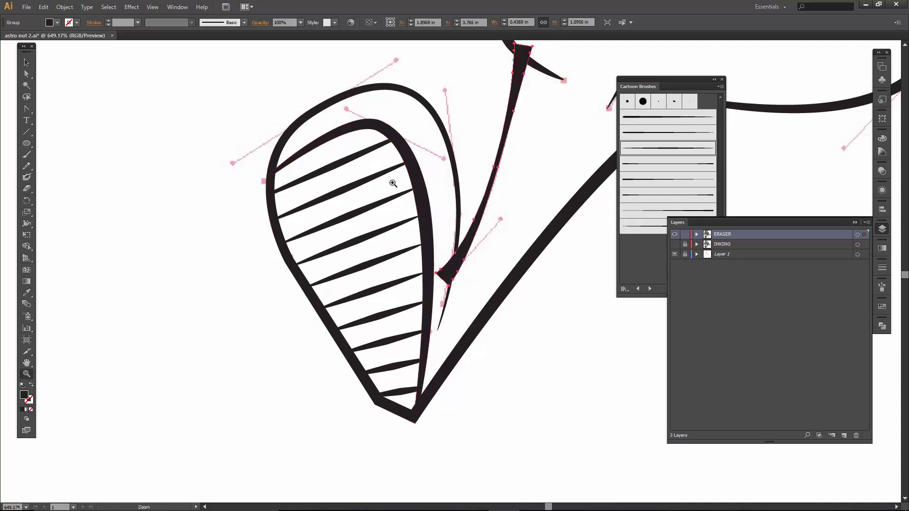
pyautogui.moveTo(416, 186); pyautogui.dragTo(534, 386)
pyautogui.hotkey('shift', 'e')
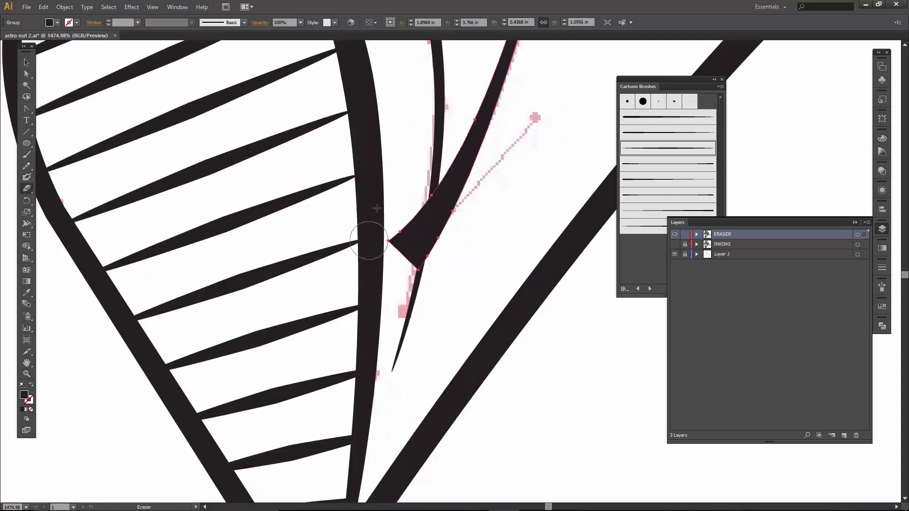
pyautogui.moveTo(387, 199)
pyautogui.mouseDown()
pyautogui.moveTo(412, 178)
pyautogui.moveTo(402, 270)
pyautogui.moveTo(430, 181)
pyautogui.moveTo(206, 347)
pyautogui.moveTo(116, 348)
pyautogui.mouseUp()
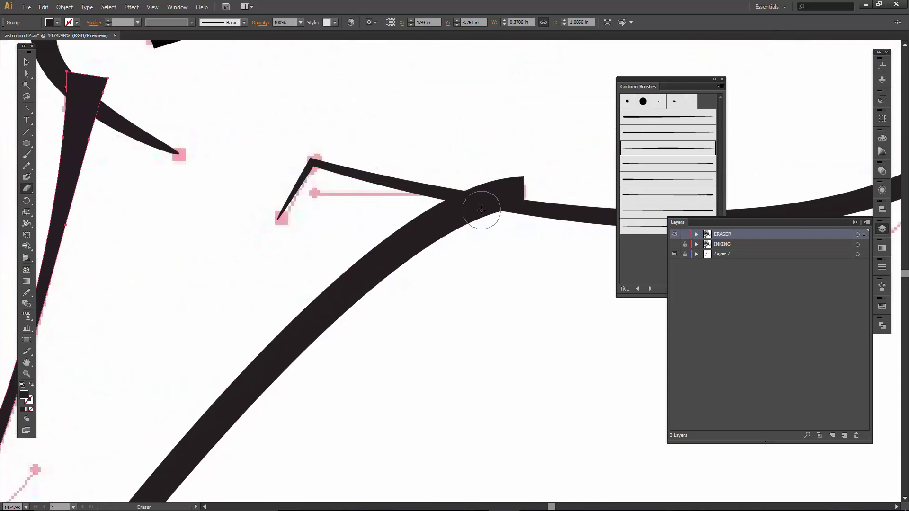
pyautogui.press('v')
pyautogui.click(457, 215)
pyautogui.hotkey('shift', 'e')
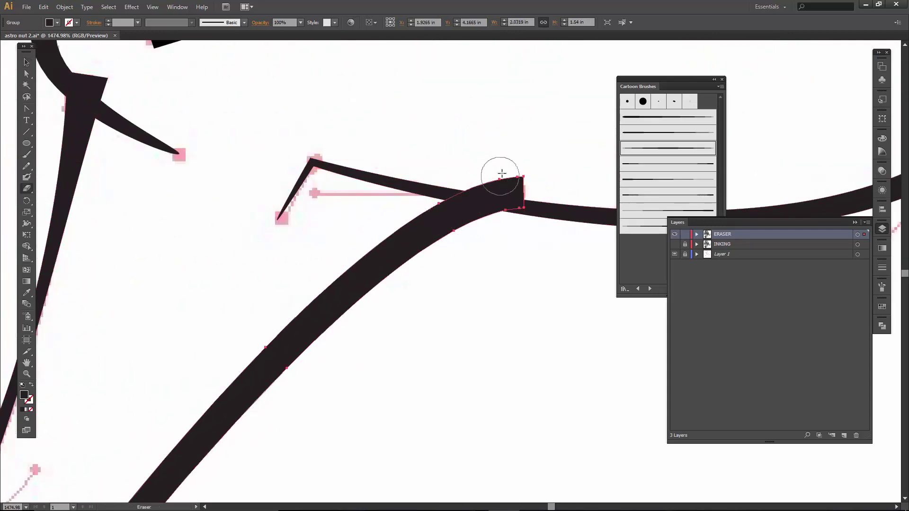
pyautogui.moveTo(498, 173)
pyautogui.mouseDown()
pyautogui.moveTo(455, 173)
pyautogui.moveTo(519, 188)
pyautogui.moveTo(484, 190)
pyautogui.mouseUp()
# - Trim the top of the spike shape and slant-cut the curved stroke's top end
pyautogui.scroll(-10, 242, 146)
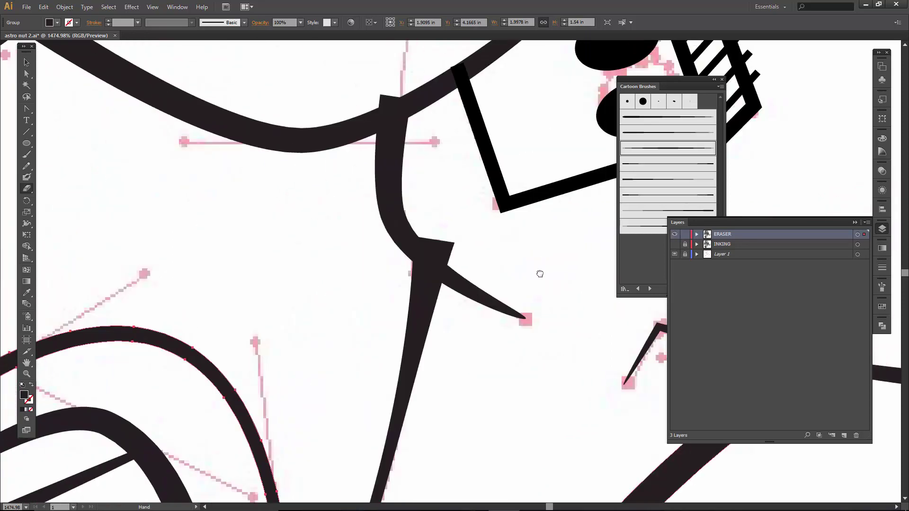
pyautogui.press('v')
pyautogui.click(429, 313)
pyautogui.hotkey('shift', 'e')
pyautogui.moveTo(434, 241)
pyautogui.mouseDown()
pyautogui.moveTo(422, 224)
pyautogui.moveTo(487, 257)
pyautogui.moveTo(431, 239)
pyautogui.mouseUp()
pyautogui.moveTo(483, 200); pyautogui.dragTo(456, 324)
pyautogui.press('v')
pyautogui.moveTo(240, 365)
pyautogui.mouseDown()
pyautogui.moveTo(402, 473)
pyautogui.moveTo(416, 426)
pyautogui.mouseUp()
pyautogui.hotkey('shift', 'e')
pyautogui.moveTo(371, 203)
pyautogui.mouseDown()
pyautogui.moveTo(337, 230)
pyautogui.moveTo(249, 226)
pyautogui.moveTo(211, 261)
pyautogui.mouseUp()
# - Erase the chest box's top-left end and the top oval's upper-left overlap
pyautogui.press('v')
pyautogui.click(334, 289)
pyautogui.hotkey('shift', 'e')
pyautogui.moveTo(298, 209); pyautogui.dragTo(315, 221)
pyautogui.moveTo(358, 201); pyautogui.dragTo(284, 300)
pyautogui.press('v')
pyautogui.click(381, 238)
pyautogui.hotkey('shift', 'e')
pyautogui.moveTo(369, 192); pyautogui.dragTo(294, 258)
# - Erase the box group's overlapping top corner and the striped strip's top end
pyautogui.press('v')
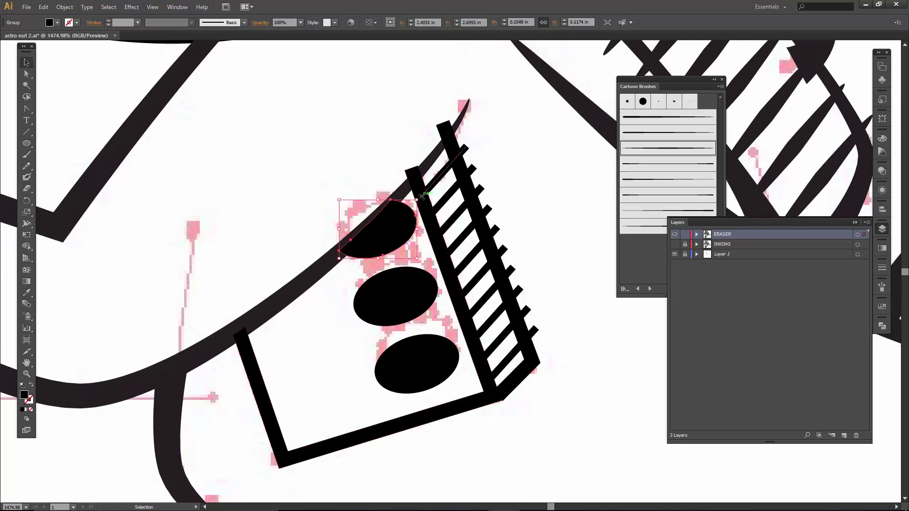
pyautogui.click(413, 174)
pyautogui.hotkey('shift', 'e')
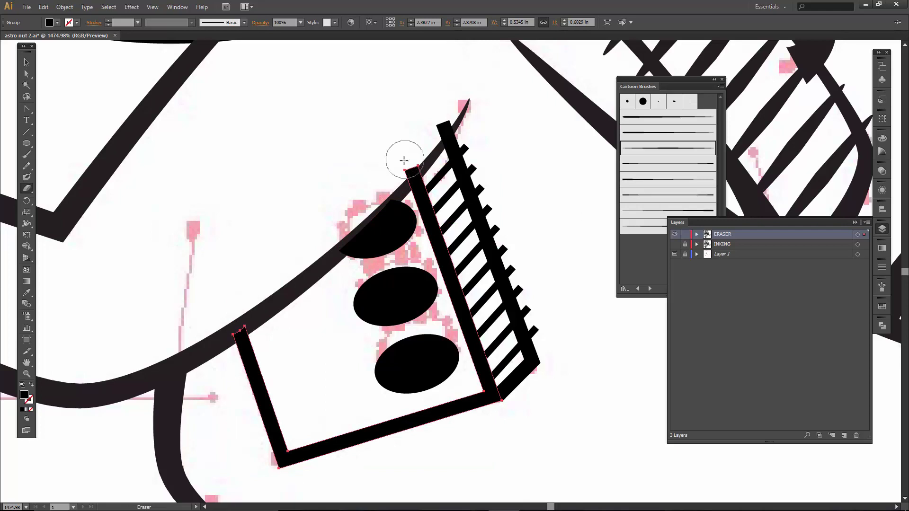
pyautogui.moveTo(407, 155)
pyautogui.mouseDown()
pyautogui.moveTo(387, 170)
pyautogui.moveTo(416, 146)
pyautogui.mouseUp()
pyautogui.press('v')
pyautogui.click(458, 166)
pyautogui.hotkey('shift', 'e')
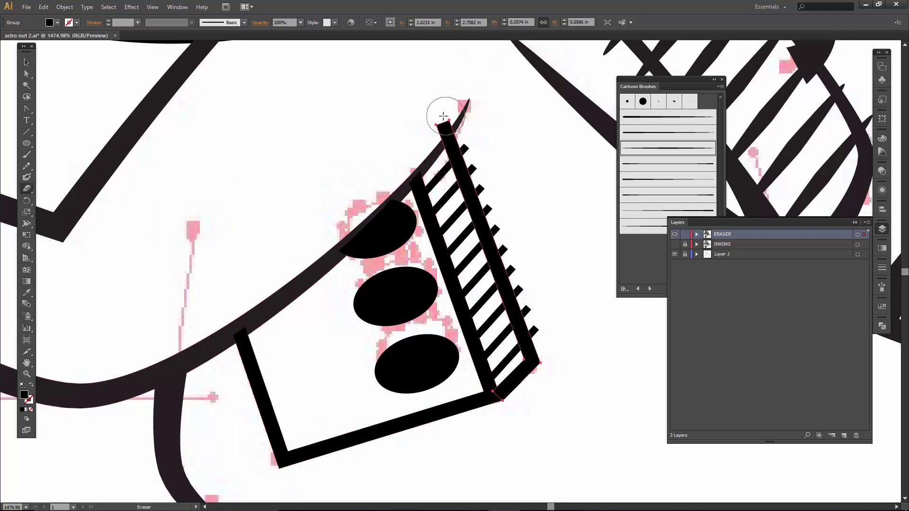
pyautogui.moveTo(430, 120); pyautogui.dragTo(433, 124)
# - Expand the strip's blended rungs into filled shapes and erase the strip tip and top two rungs
pyautogui.press('v')
pyautogui.click(452, 193)
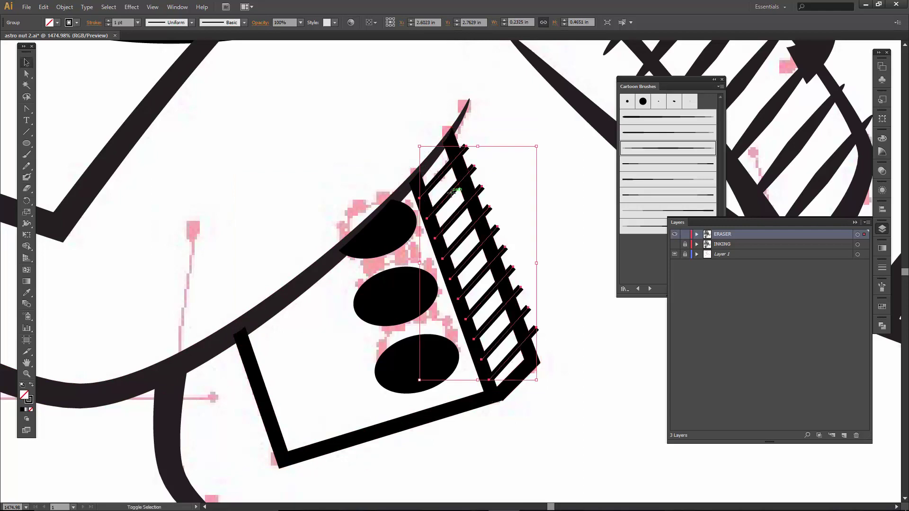
pyautogui.click(65, 6)
pyautogui.click(173, 149)
pyautogui.click(440, 315)
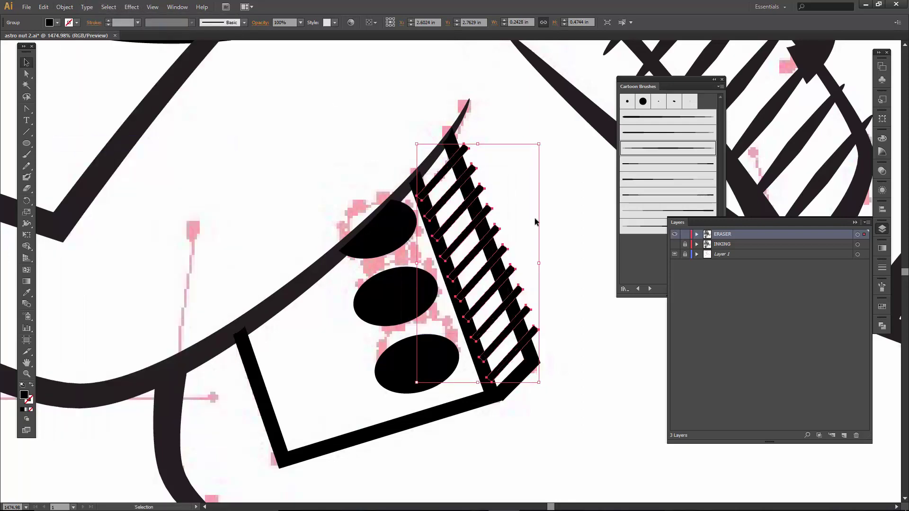
pyautogui.hotkey('shift', 'e')
pyautogui.moveTo(475, 134)
pyautogui.mouseDown()
pyautogui.moveTo(465, 122)
pyautogui.moveTo(562, 375)
pyautogui.mouseUp()
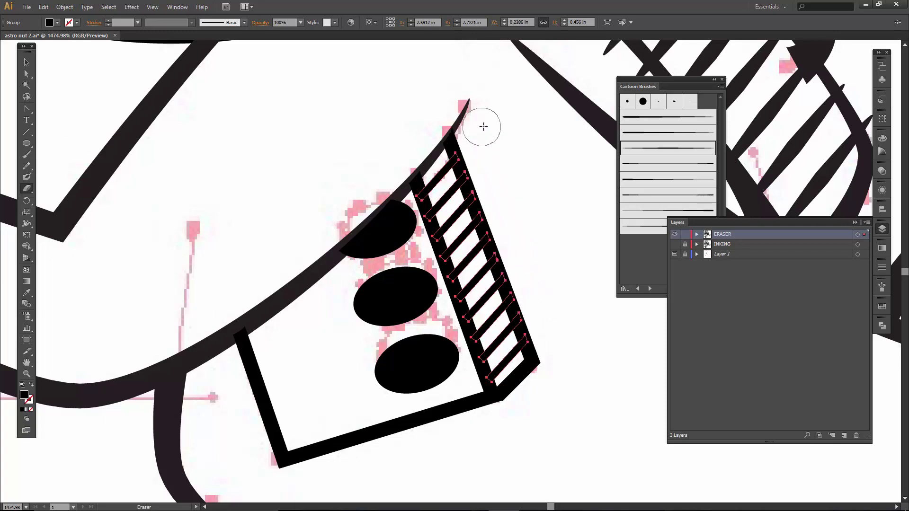
pyautogui.scroll(-4, 484, 126)
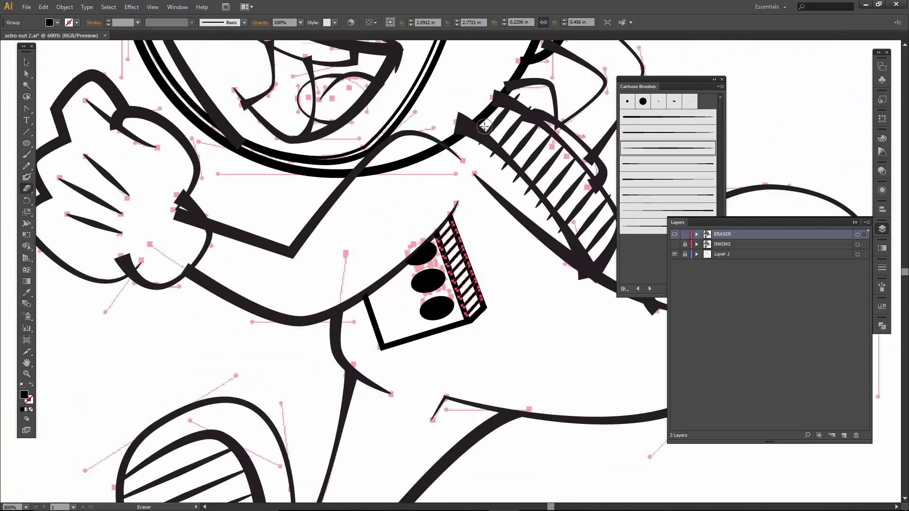